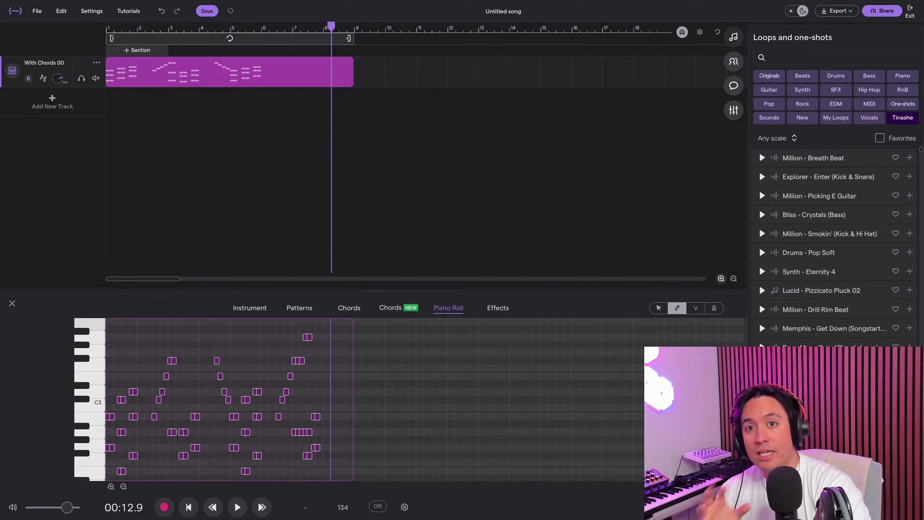
# Step: Enlarge the piano roll for a close view and play back bar 1 of the chord track from the start
pyautogui.click(721, 278)
pyautogui.click(721, 278)
pyautogui.click(721, 278)
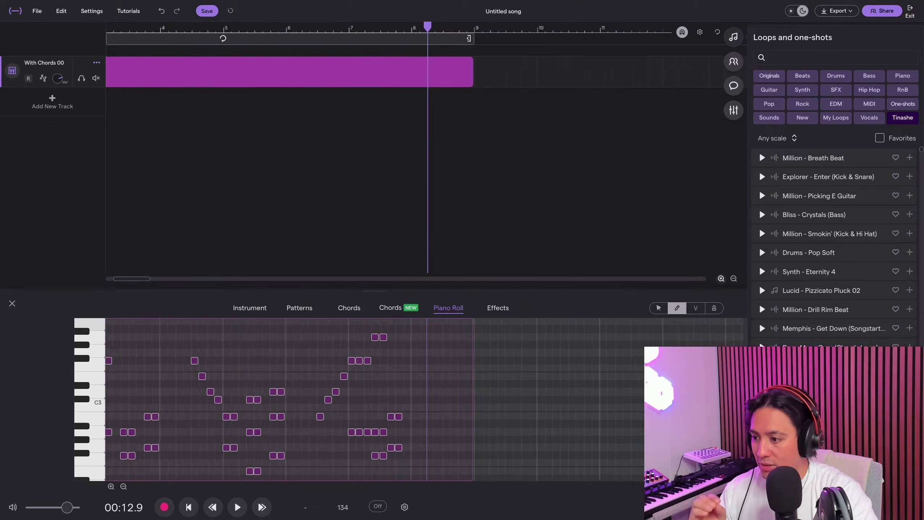
pyautogui.click(721, 278)
pyautogui.moveTo(374, 291); pyautogui.dragTo(374, 119)
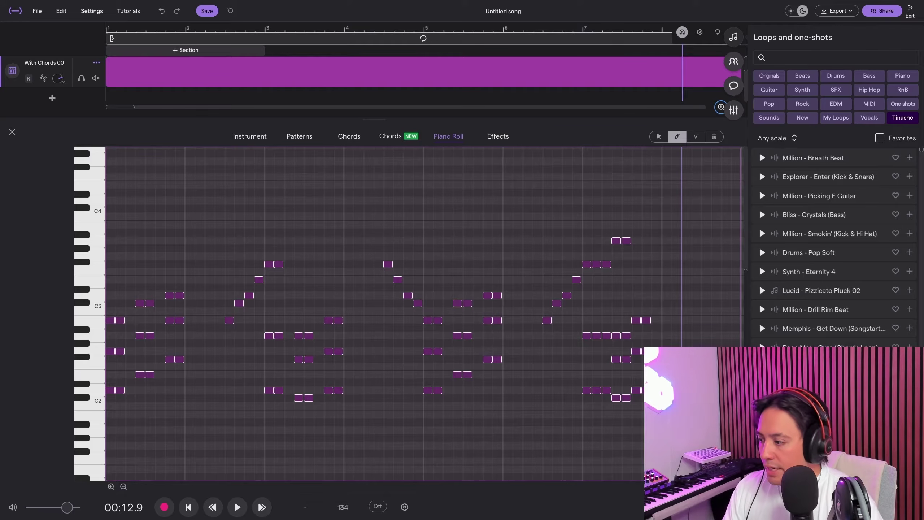
pyautogui.click(658, 137)
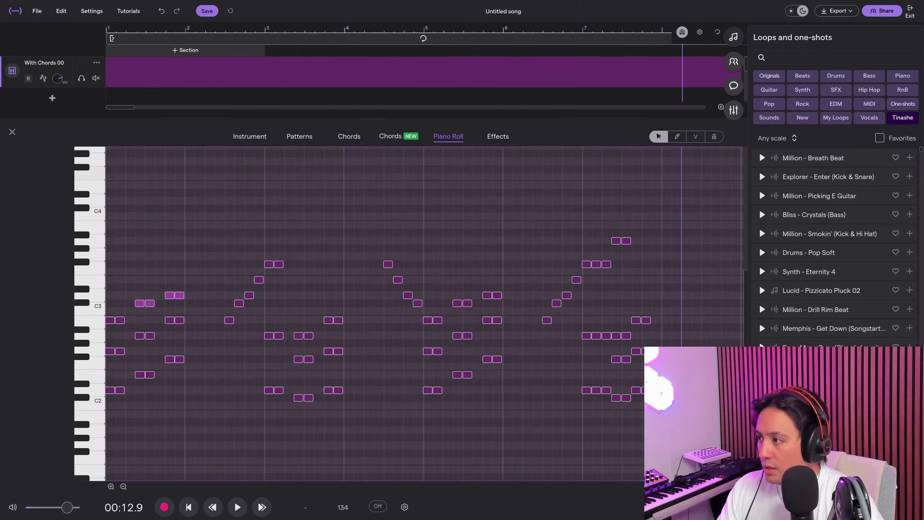
pyautogui.moveTo(165, 28); pyautogui.dragTo(106, 28)
pyautogui.press('space')
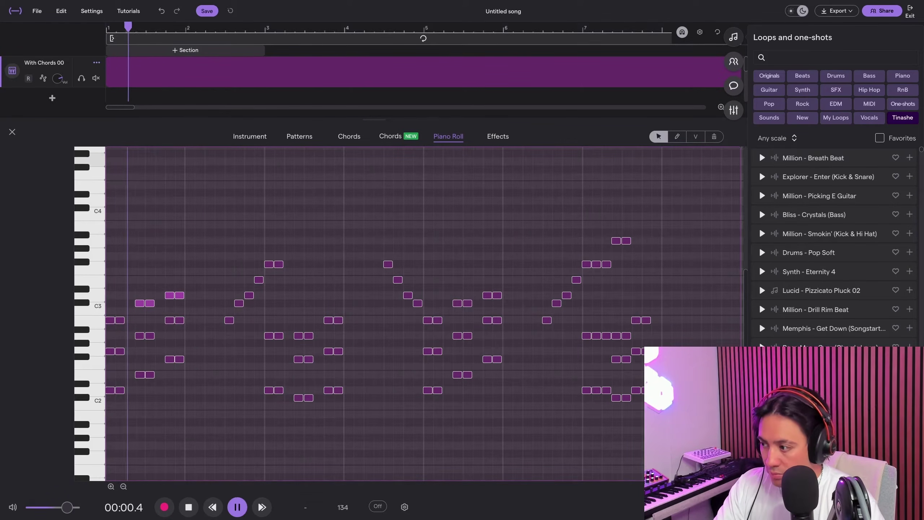
pyautogui.press('space')
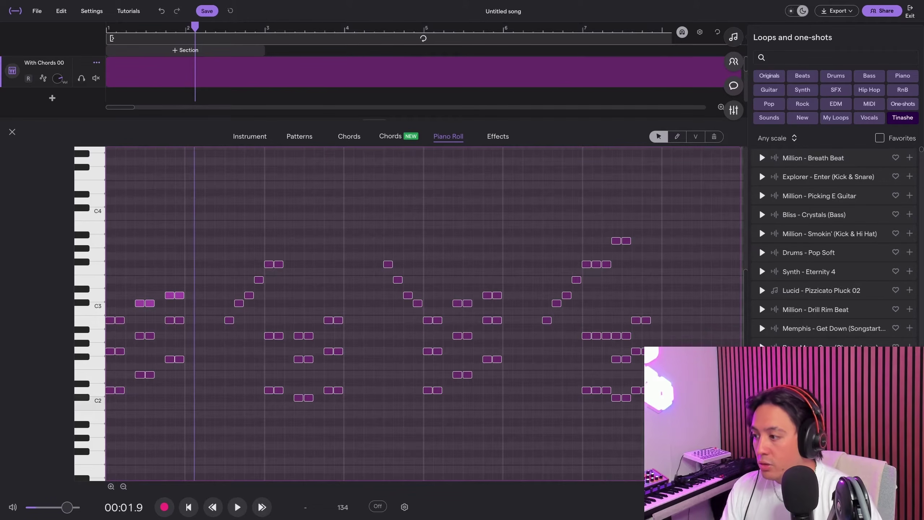
# Step: Invert the three chords in bar 1 by moving their two highest notes down an octave, one voice at a time
pyautogui.moveTo(103, 325)
pyautogui.mouseDown()
pyautogui.moveTo(104, 342)
pyautogui.moveTo(104, 322)
pyautogui.mouseUp()
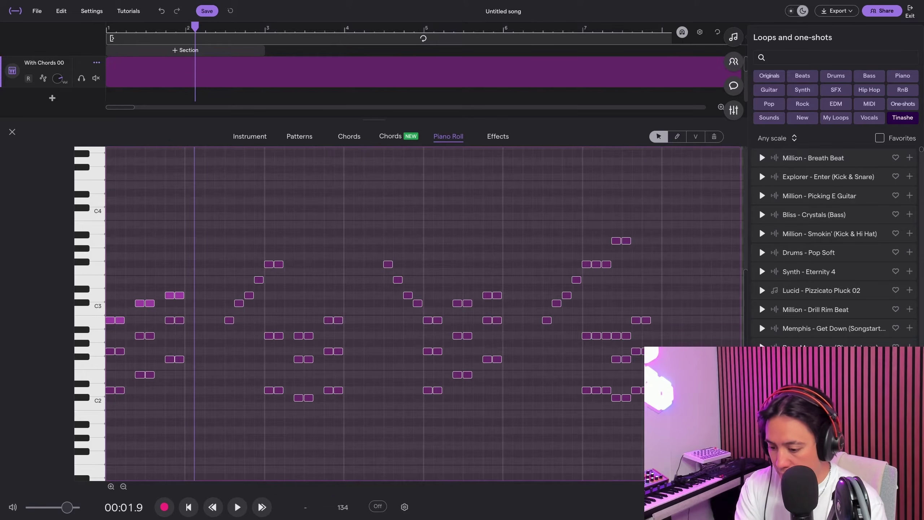
pyautogui.hotkey('shift', 'Down')
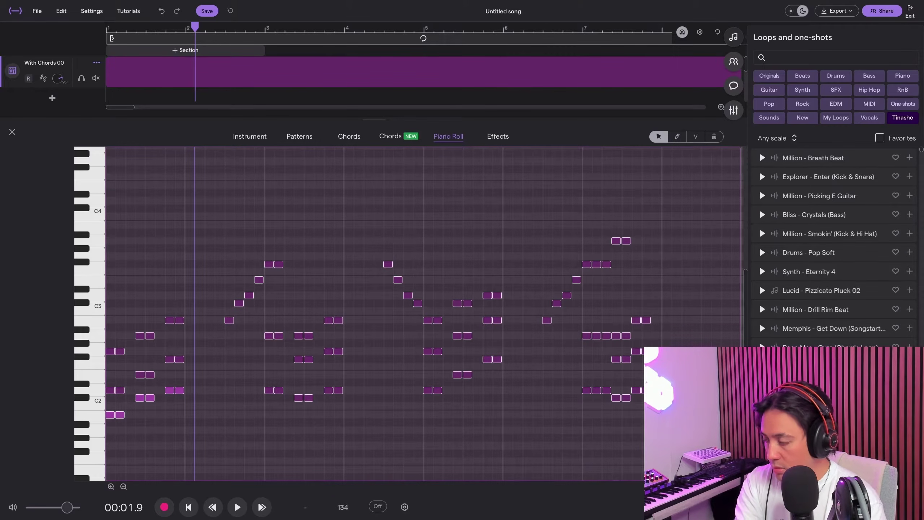
pyautogui.hotkey('shift', 'Down')
pyautogui.press('Return')
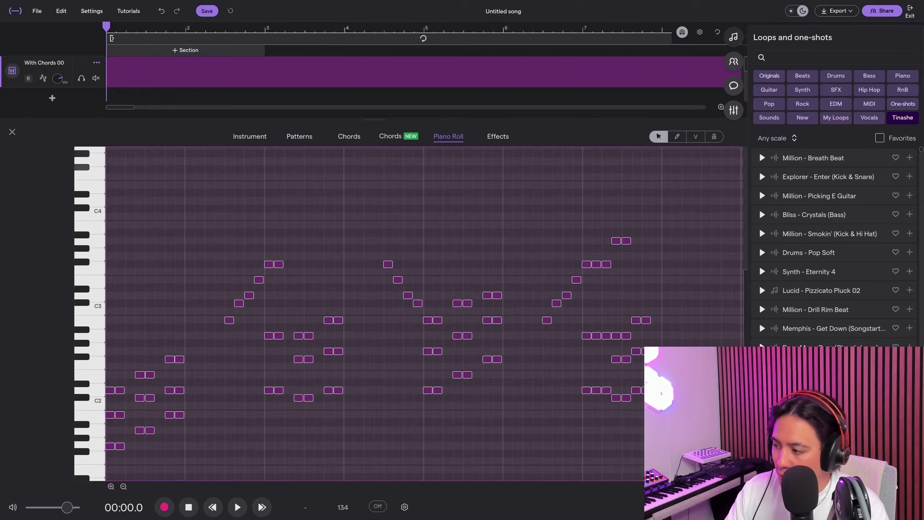
# Step: Check the lowest note of each inverted chord and play back bar 1
pyautogui.click(110, 446)
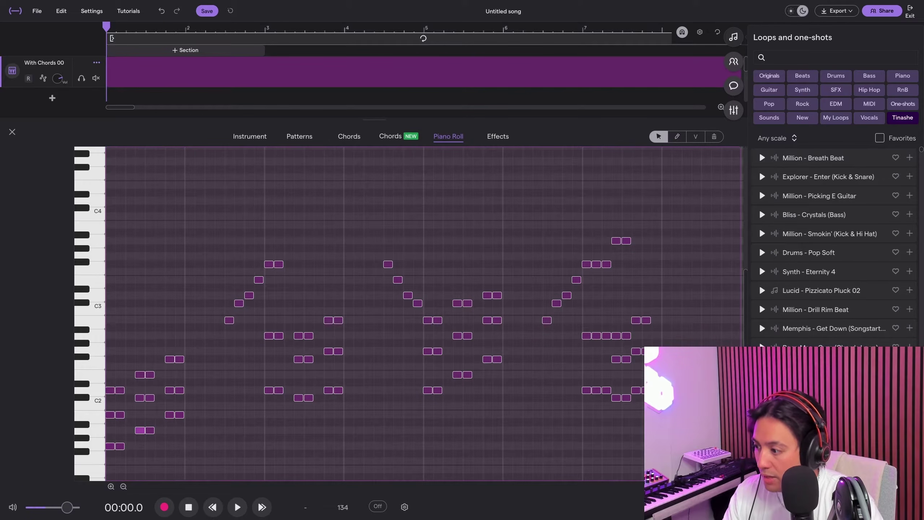
pyautogui.click(170, 414)
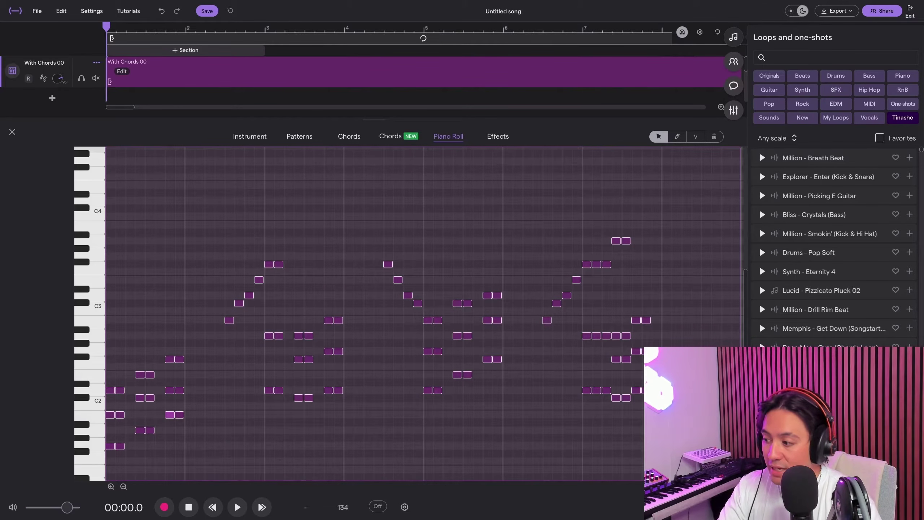
pyautogui.press('space')
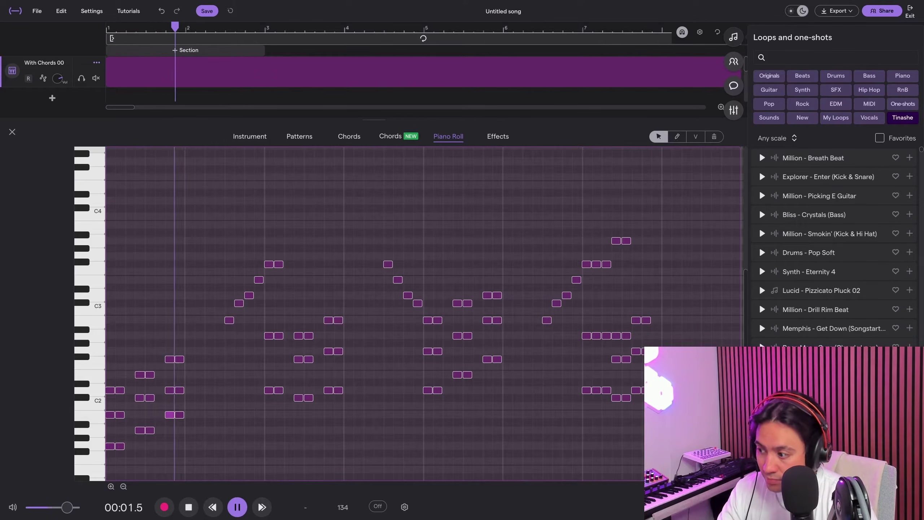
pyautogui.press('space')
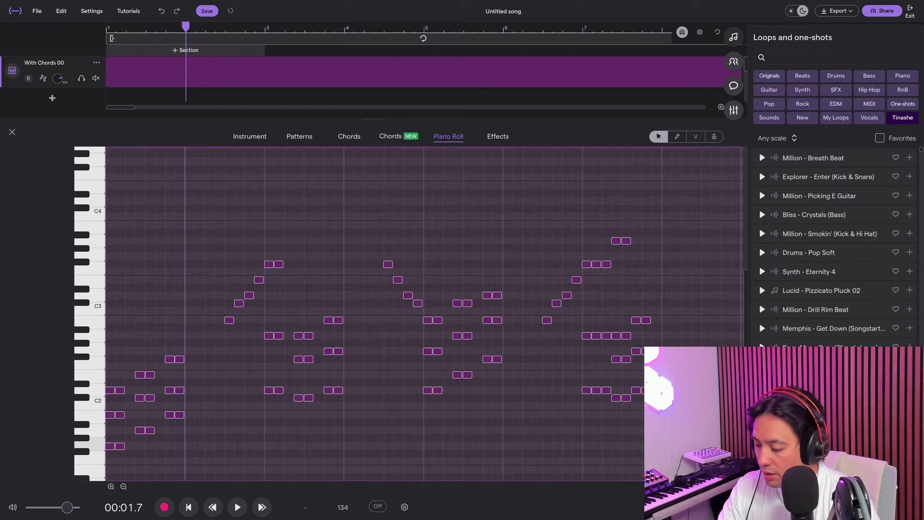
# Step: Raise the lowered notes of the bar 1 chords back up an octave, one voice at a time
pyautogui.hotkey('shift', 'Up')
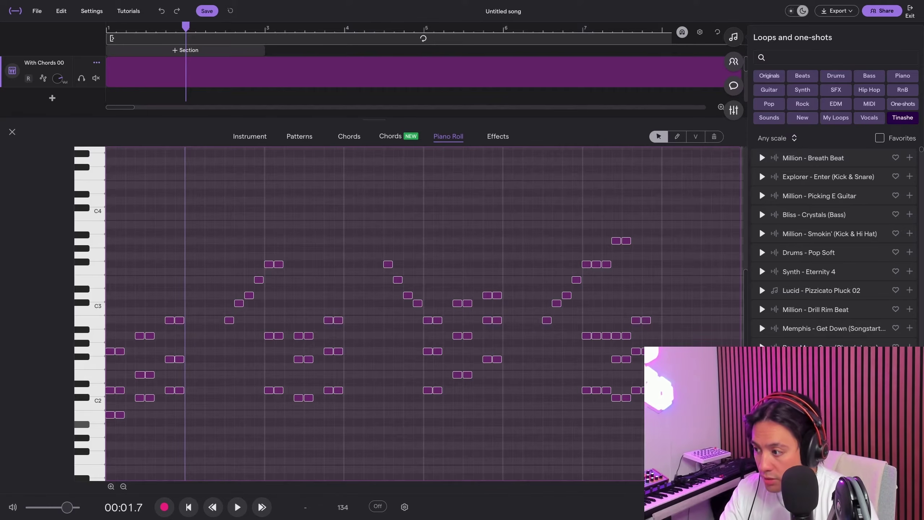
pyautogui.hotkey('shift', 'Up')
pyautogui.press('Return')
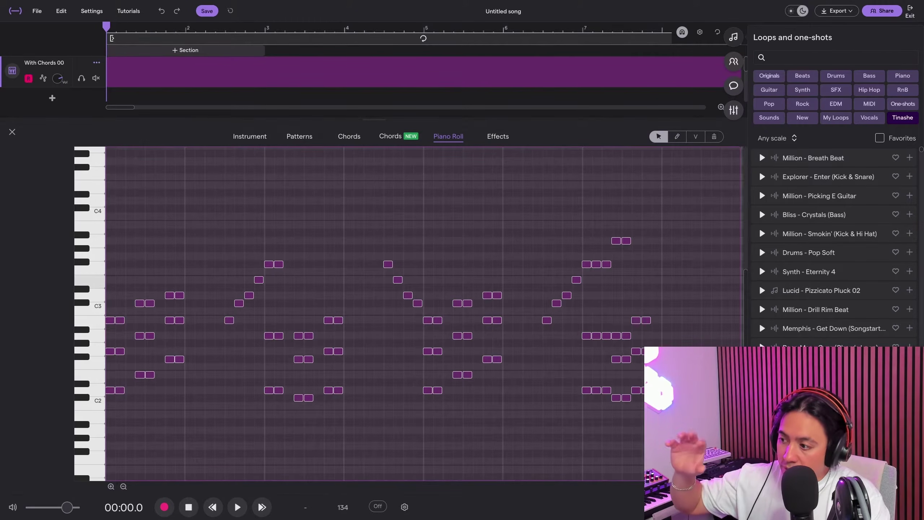
# Step: Close the piano roll and play bar 1 with the bass, lead synth and chord tracks together
pyautogui.scroll(2, 424, 79)
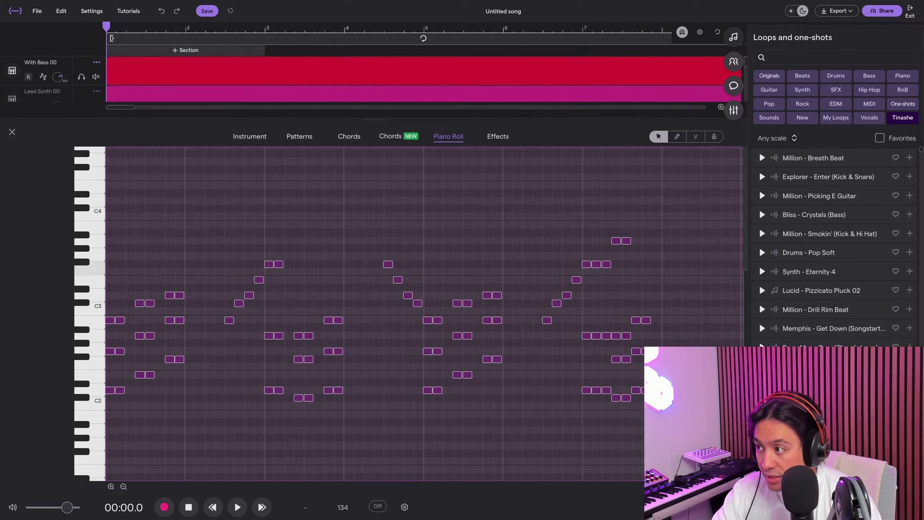
pyautogui.click(12, 131)
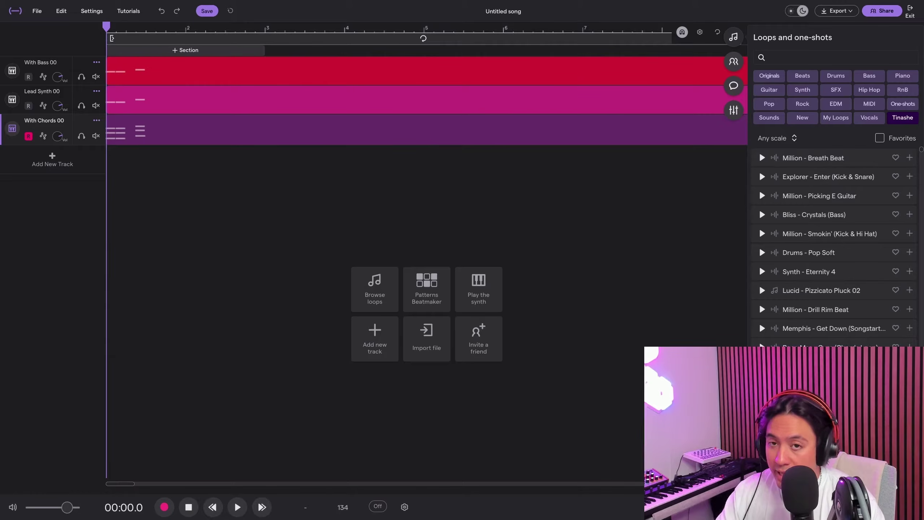
pyautogui.press('space')
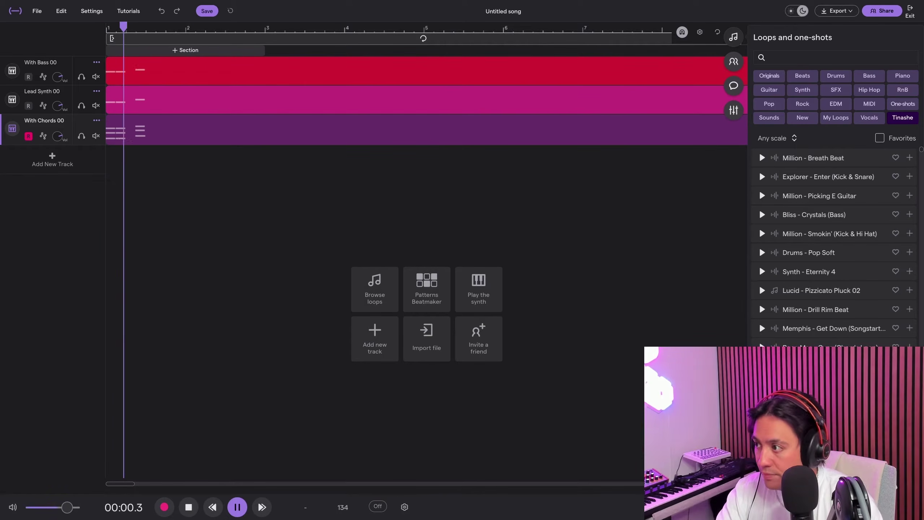
pyautogui.press('space')
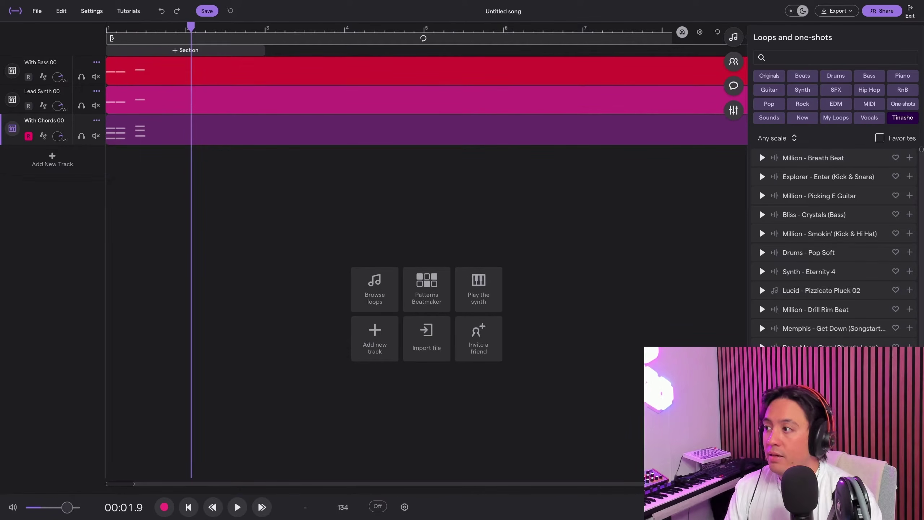
pyautogui.press('Return')
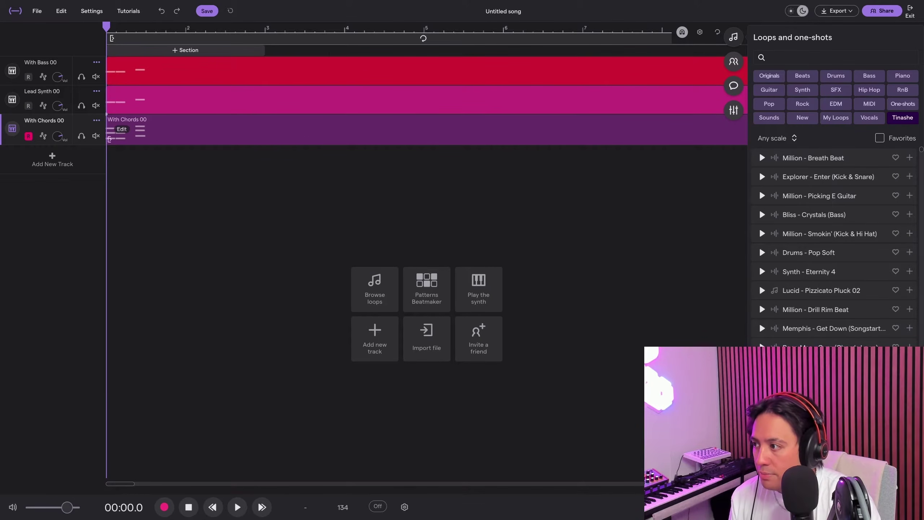
# Step: Open the With Chords 00 region in the piano roll, solo its track and play bar 1
pyautogui.doubleClick(124, 129)
pyautogui.click(448, 137)
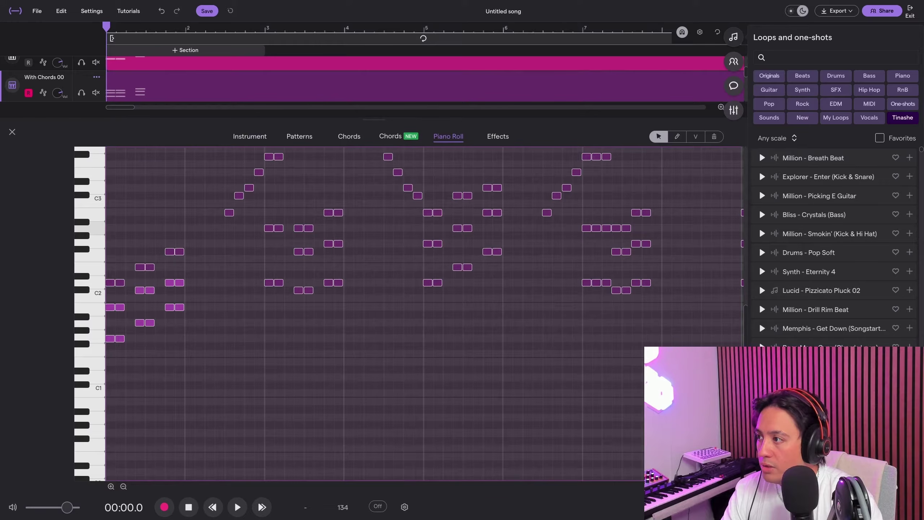
pyautogui.click(82, 92)
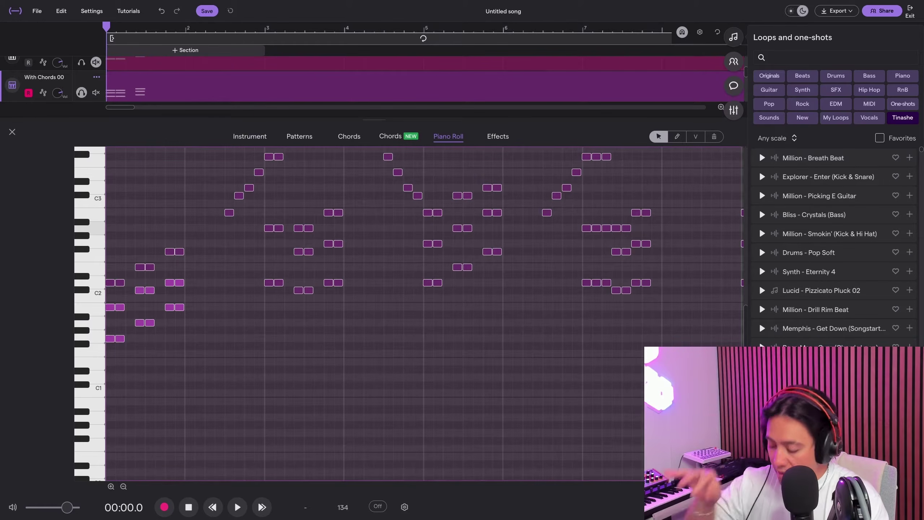
pyautogui.press('space')
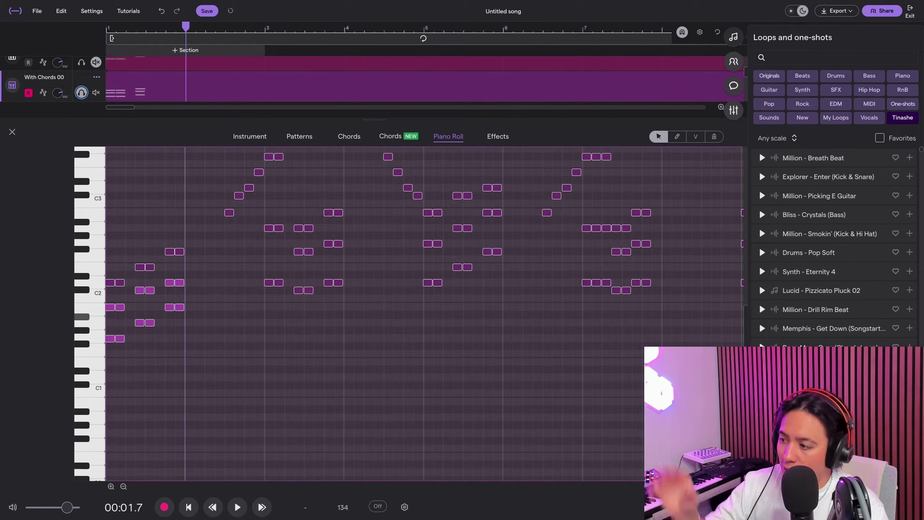
# Step: Examine the lowest notes of the three chords in bar 1 by selecting them in the piano roll
pyautogui.moveTo(196, 303); pyautogui.dragTo(106, 350)
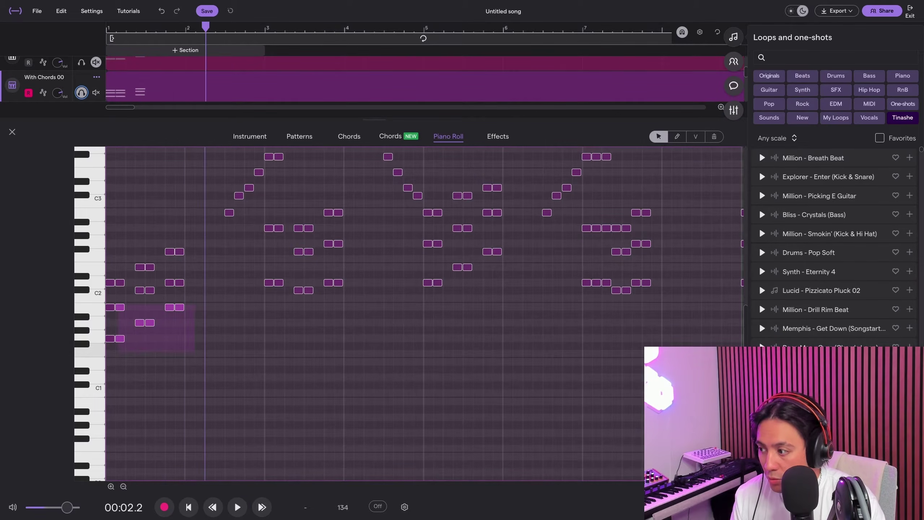
pyautogui.click(155, 338)
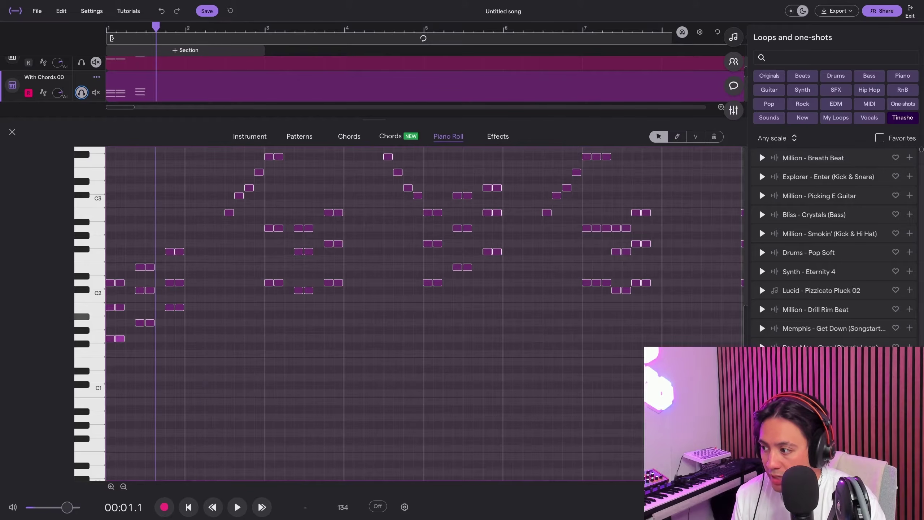
pyautogui.click(139, 322)
pyautogui.click(169, 307)
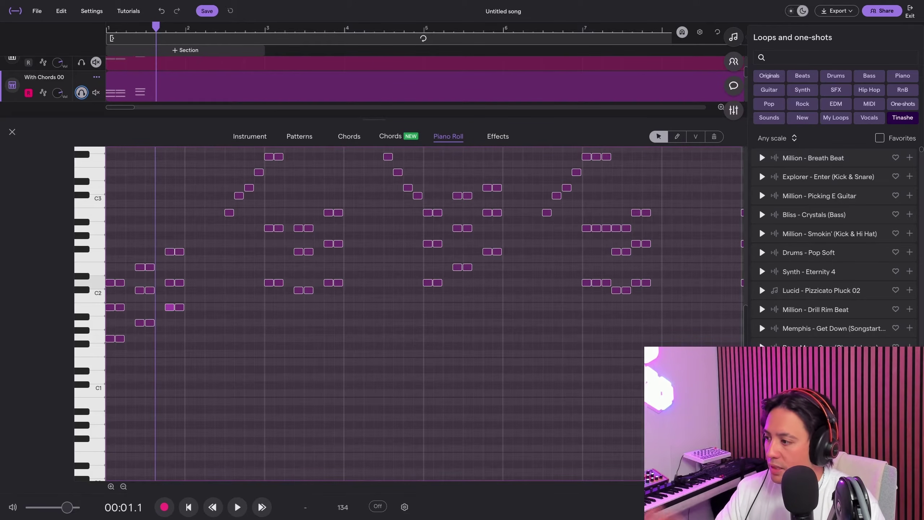
pyautogui.moveTo(196, 285); pyautogui.dragTo(111, 349)
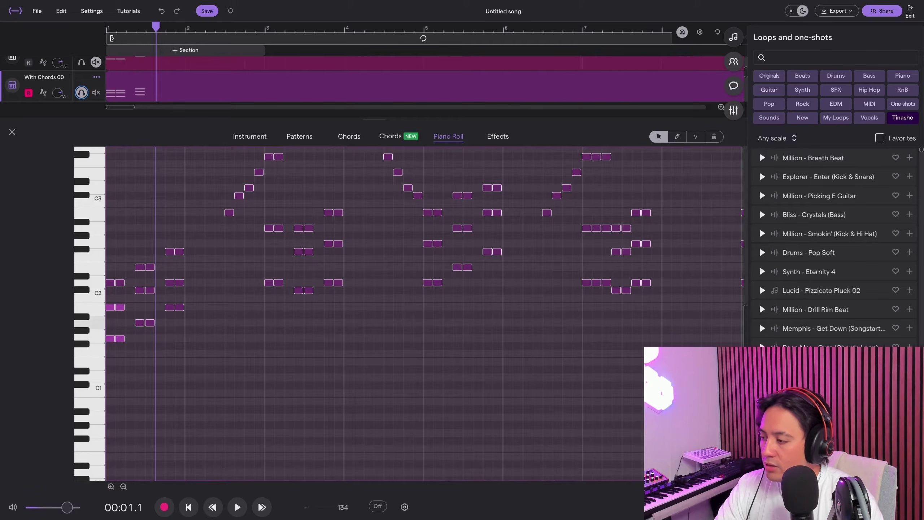
pyautogui.click(185, 328)
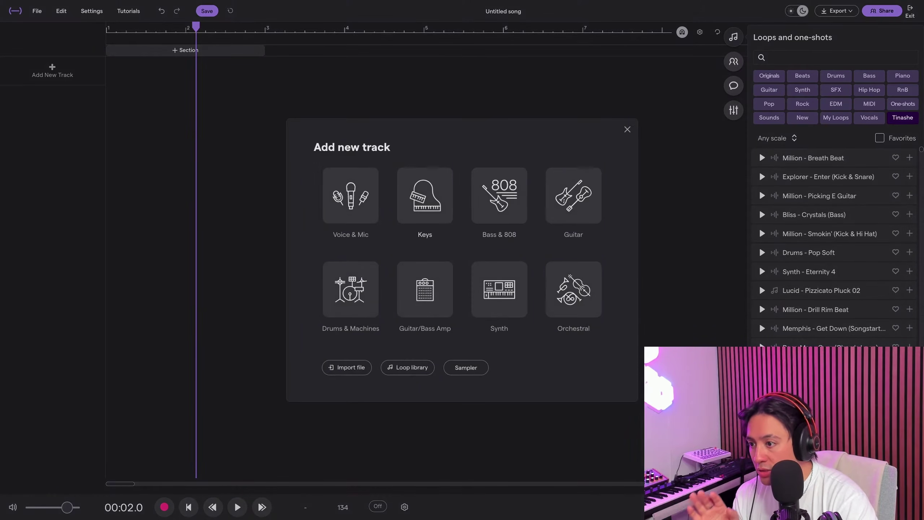
# Step: Add a Keys track with the Grand Piano and set the song key to C major
pyautogui.click(425, 197)
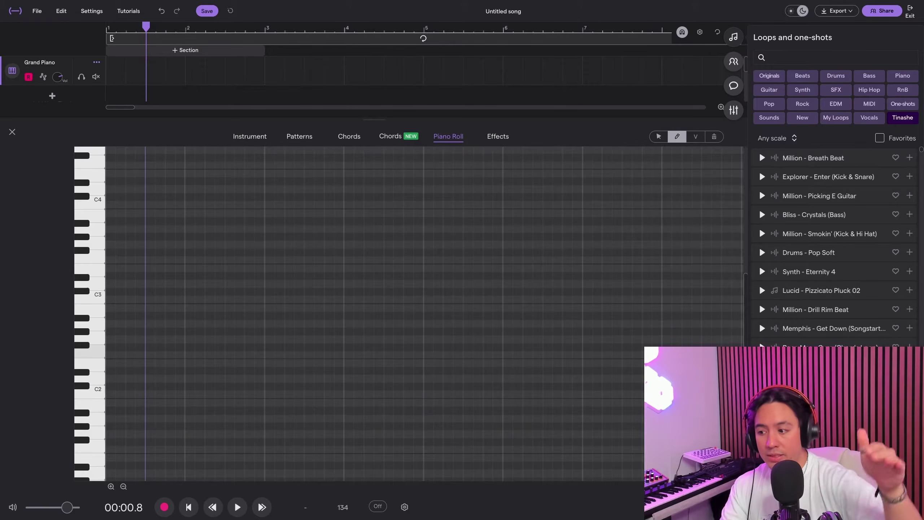
pyautogui.click(658, 136)
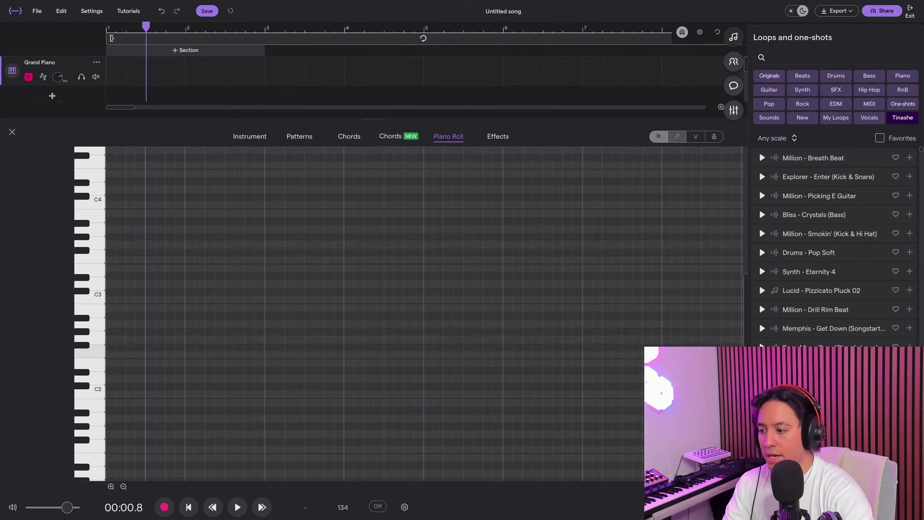
pyautogui.click(305, 507)
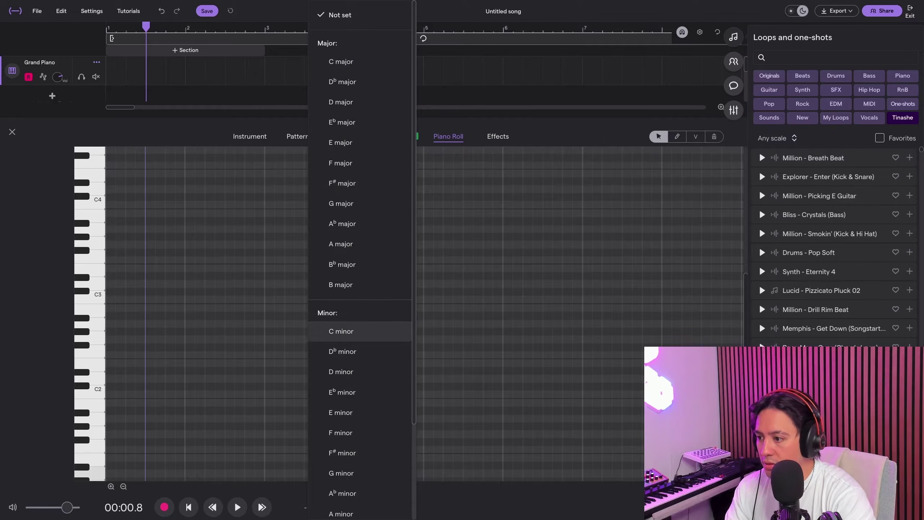
pyautogui.click(341, 61)
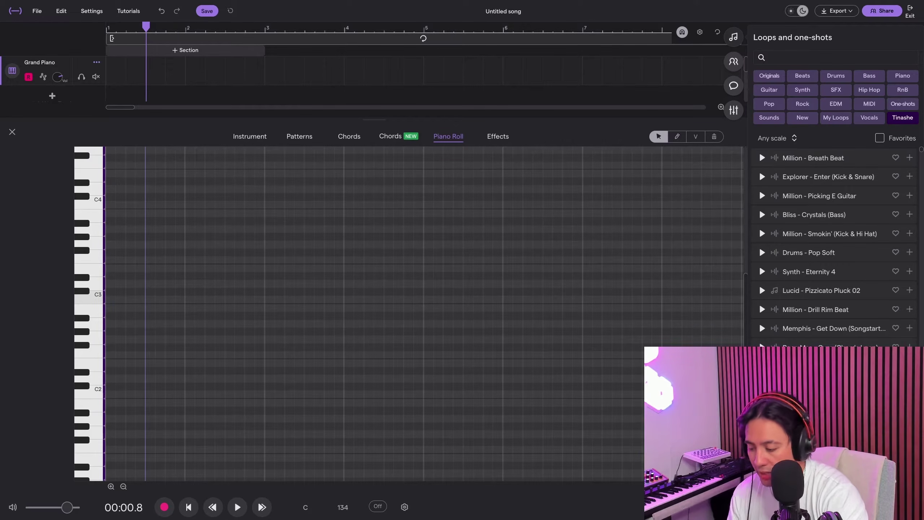
# Step: Draw an F major chord (F3, A3, C4) on beat 1 of bar 1 in the piano roll
pyautogui.press('super')
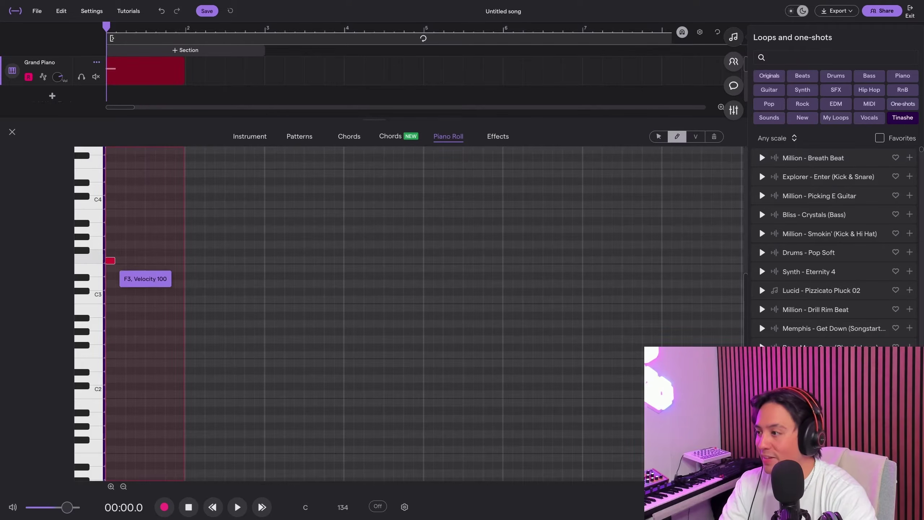
pyautogui.click(111, 260)
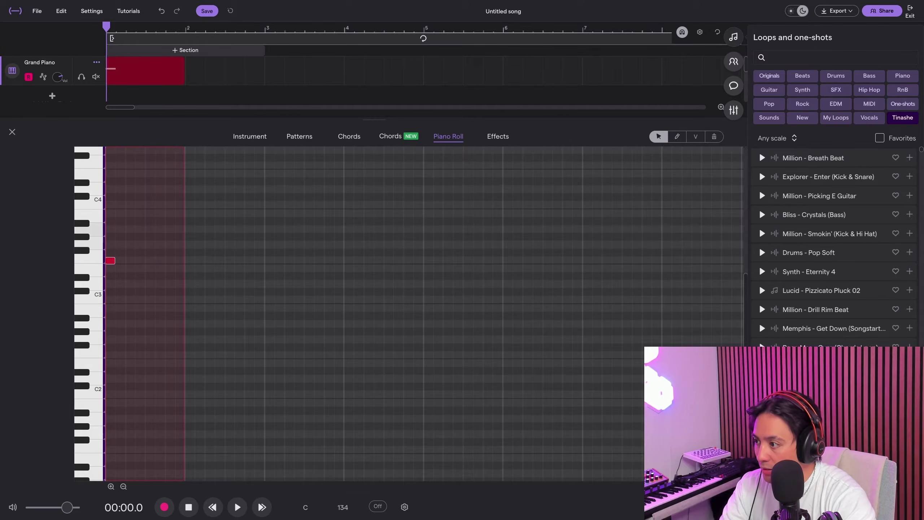
pyautogui.keyDown('super'); pyautogui.click(110, 229); pyautogui.keyUp('super')
pyautogui.press('v')
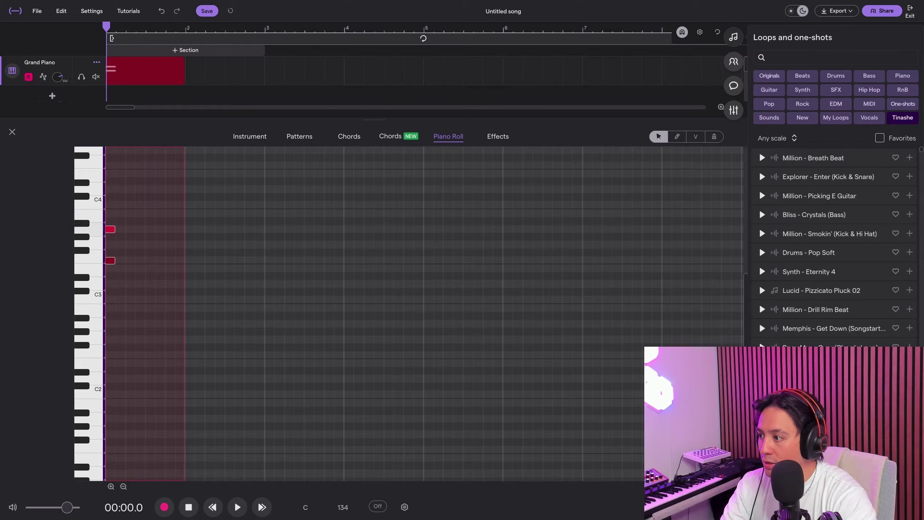
pyautogui.press('b')
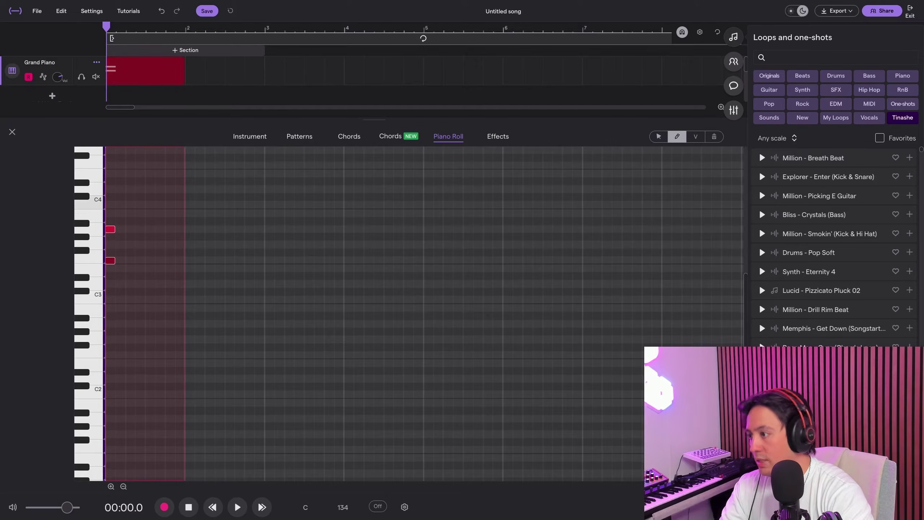
pyautogui.keyDown('super'); pyautogui.click(110, 205); pyautogui.keyUp('super')
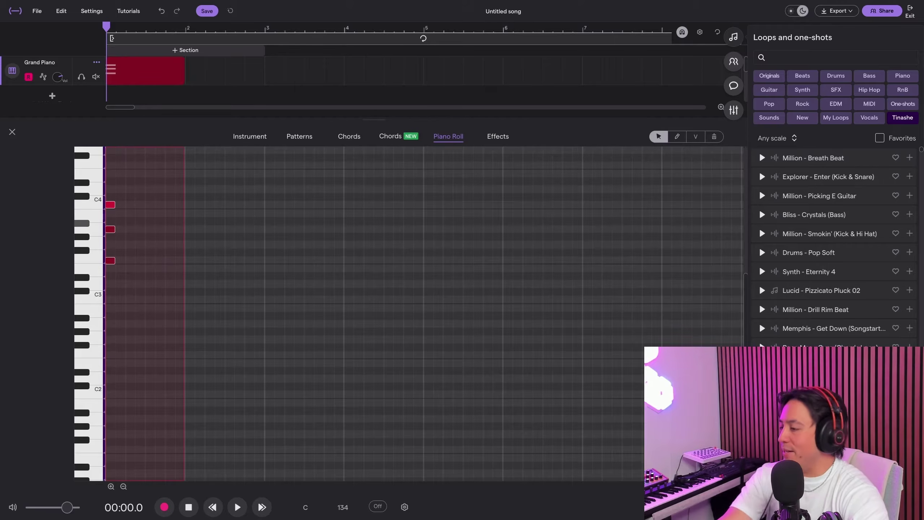
pyautogui.press('space')
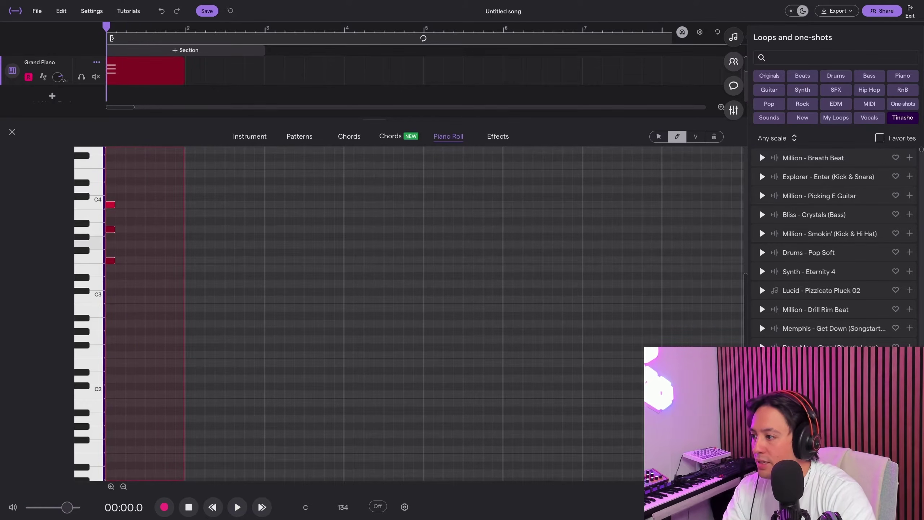
# Step: Draw a G major chord (G3, B3, D4) on beat 2 and an A minor chord (A3, C4, E4) on beat 3
pyautogui.click(130, 245)
pyautogui.click(130, 213)
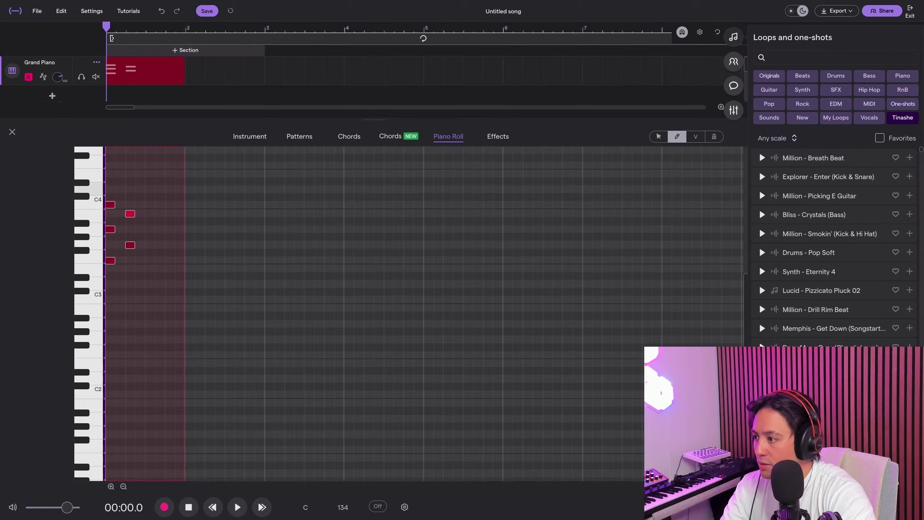
pyautogui.keyDown('super'); pyautogui.click(130, 189); pyautogui.keyUp('super')
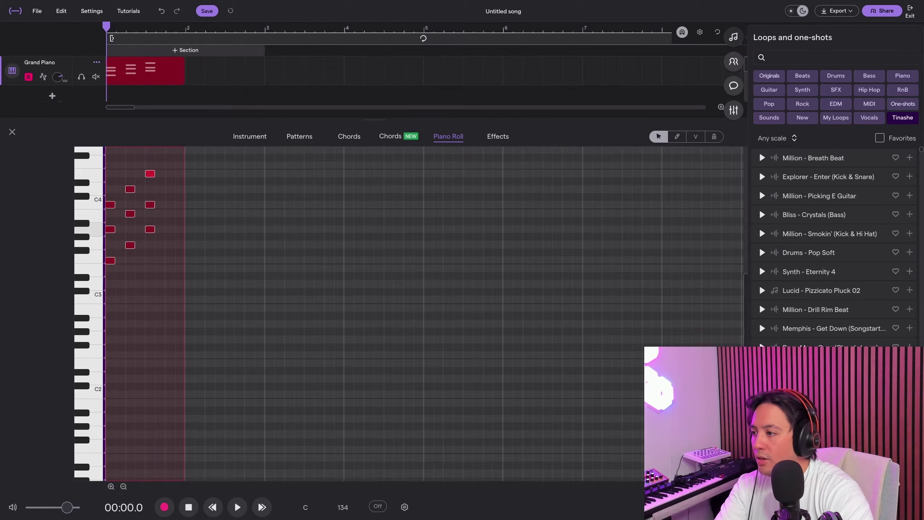
pyautogui.press('ctrl')
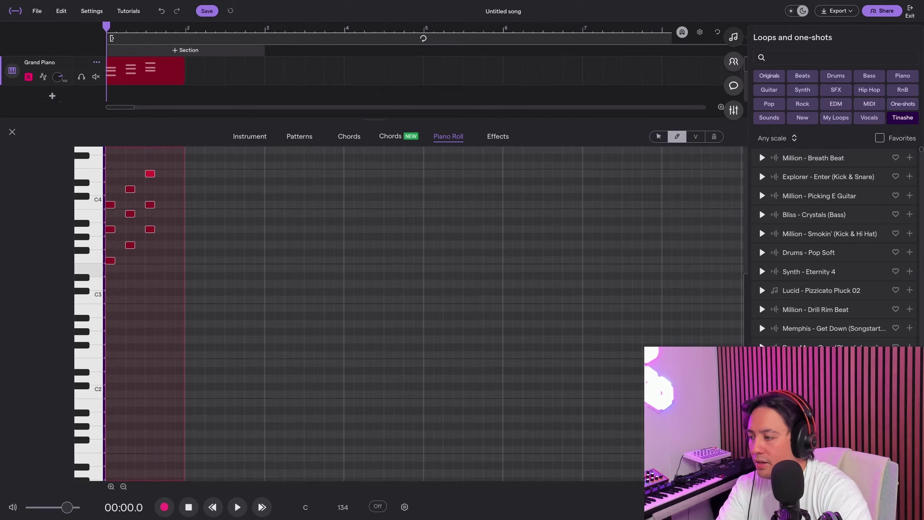
# Step: Draw an E minor chord (E3, G3, B3) on beat 4 and play bar 1 in a loop
pyautogui.click(169, 268)
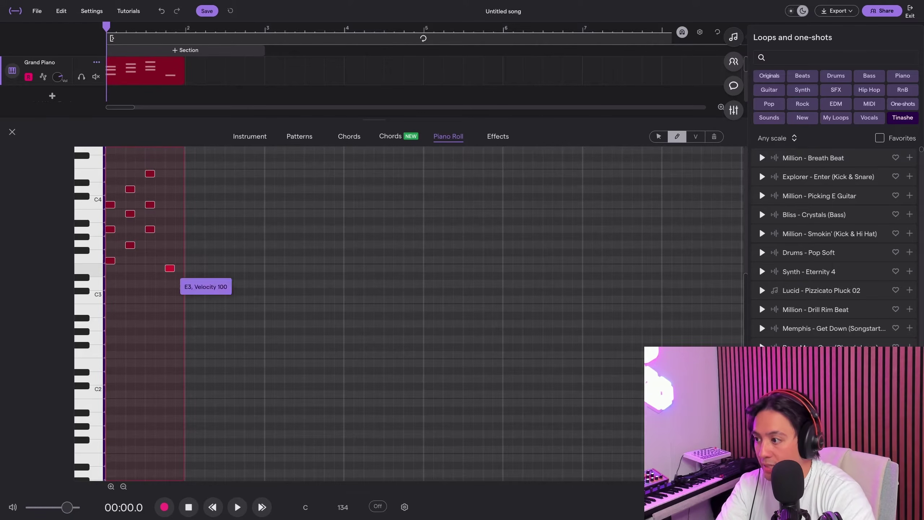
pyautogui.click(169, 245)
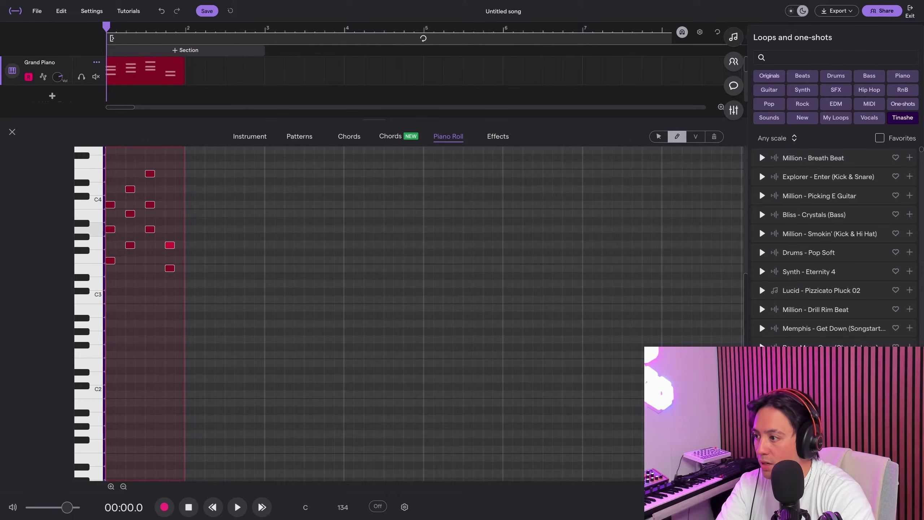
pyautogui.click(169, 214)
pyautogui.press('ctrl')
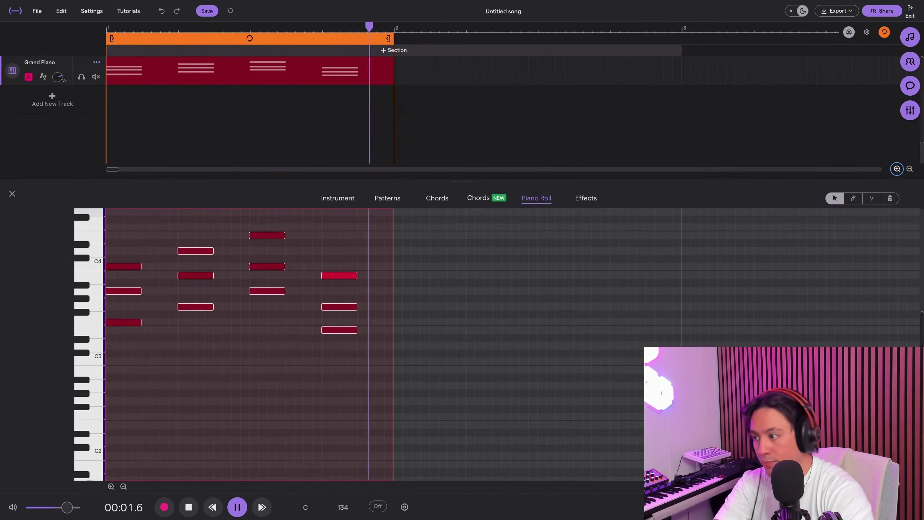
pyautogui.press('space')
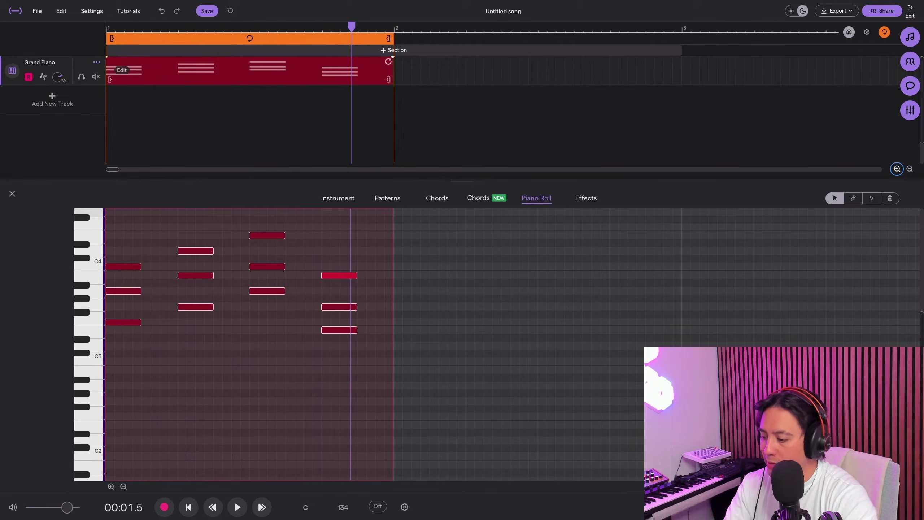
# Step: Stretch the Grand Piano region with its chords to two bars and play it in a two-bar loop
pyautogui.click(853, 198)
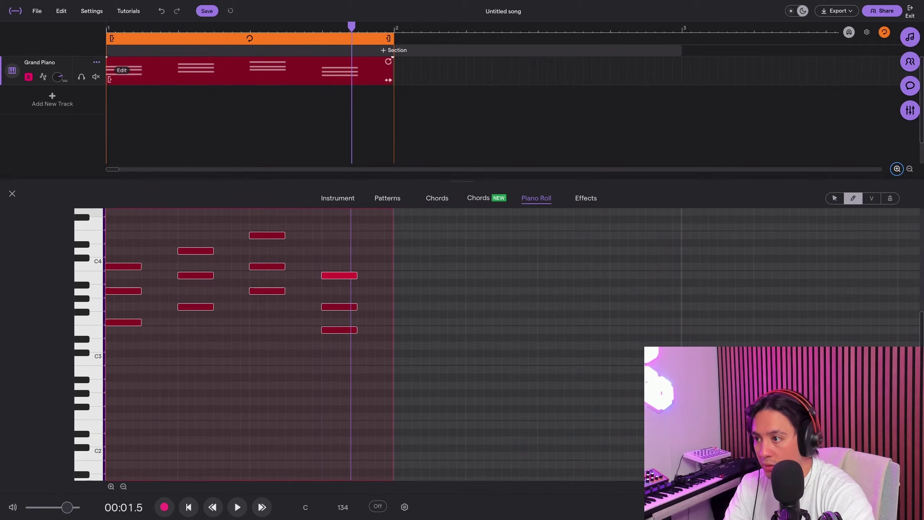
pyautogui.moveTo(394, 80); pyautogui.dragTo(680, 80)
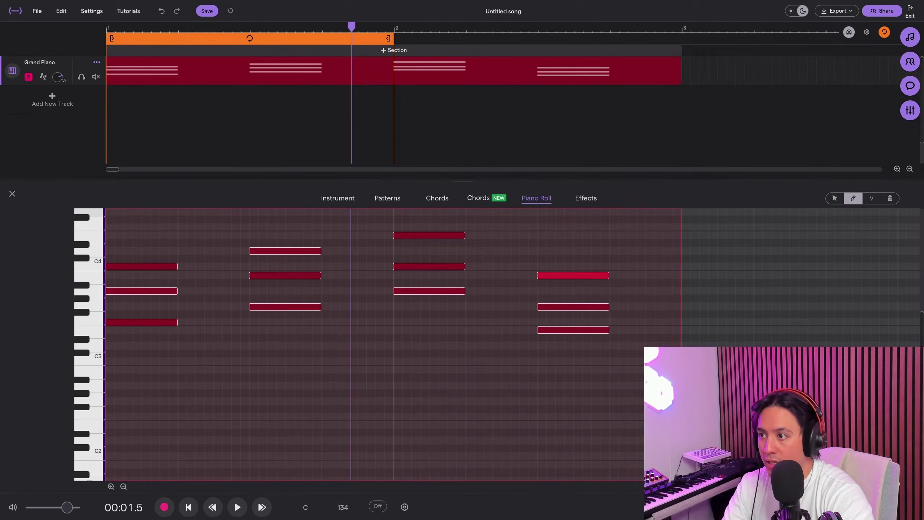
pyautogui.press('Escape')
pyautogui.press('space')
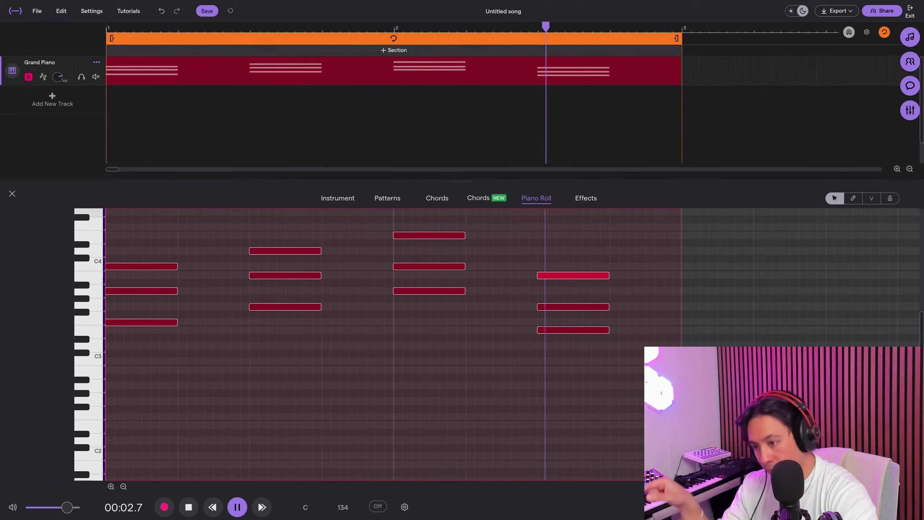
pyautogui.press('space')
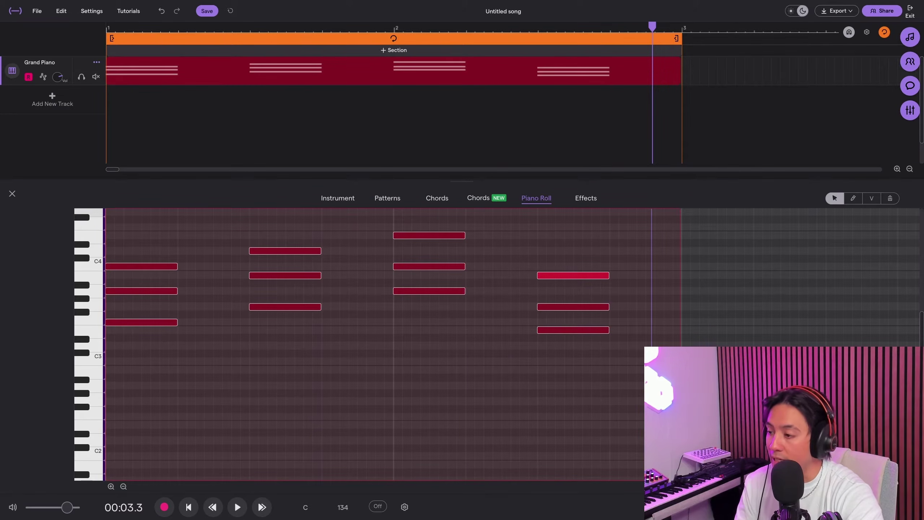
# Step: Play the stretched chord progression again from the start of bar 1
pyautogui.press('Return')
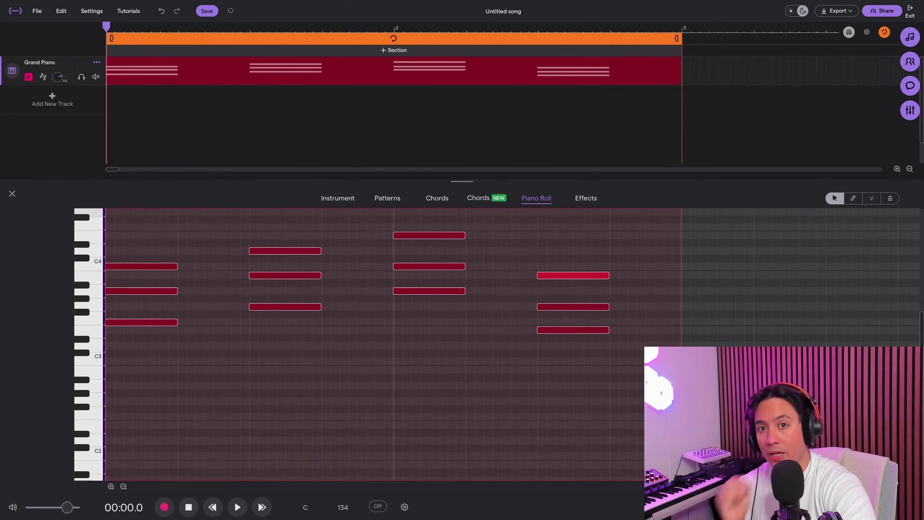
pyautogui.scroll(2, 374, 344)
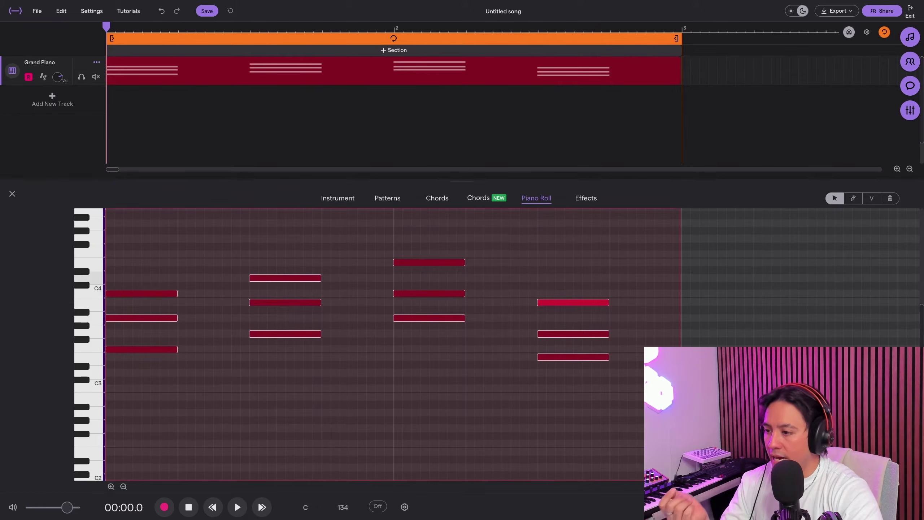
pyautogui.press('space')
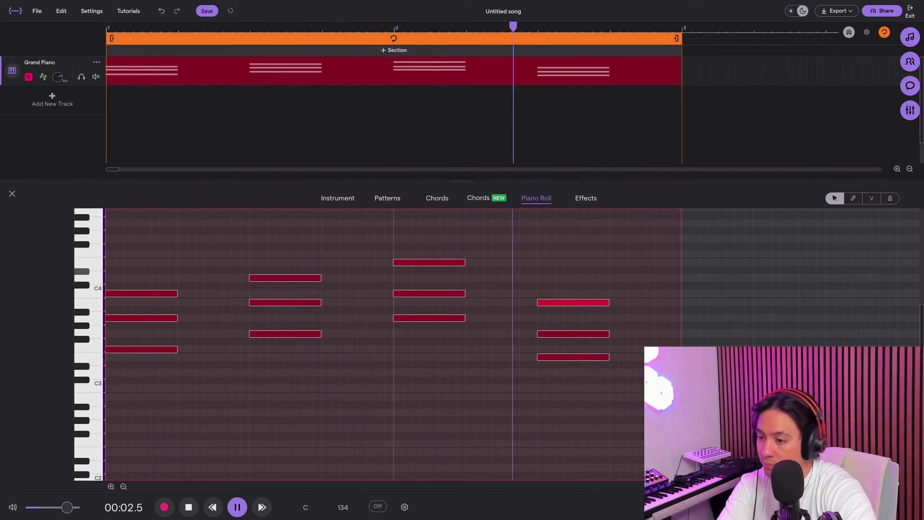
pyautogui.press('space')
# Step: Split all the chord notes into two equal halves and play the progression from the start without looping
pyautogui.moveTo(127, 271); pyautogui.dragTo(618, 369)
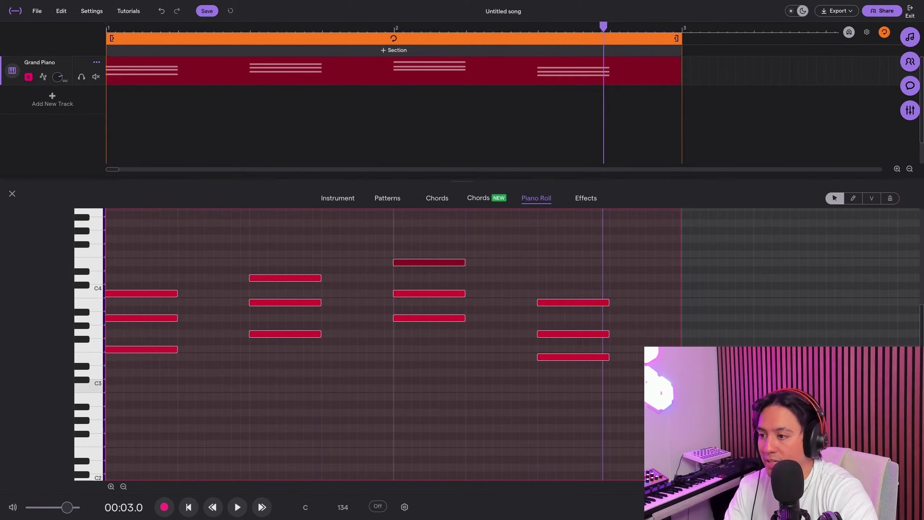
pyautogui.moveTo(577, 396); pyautogui.dragTo(146, 249)
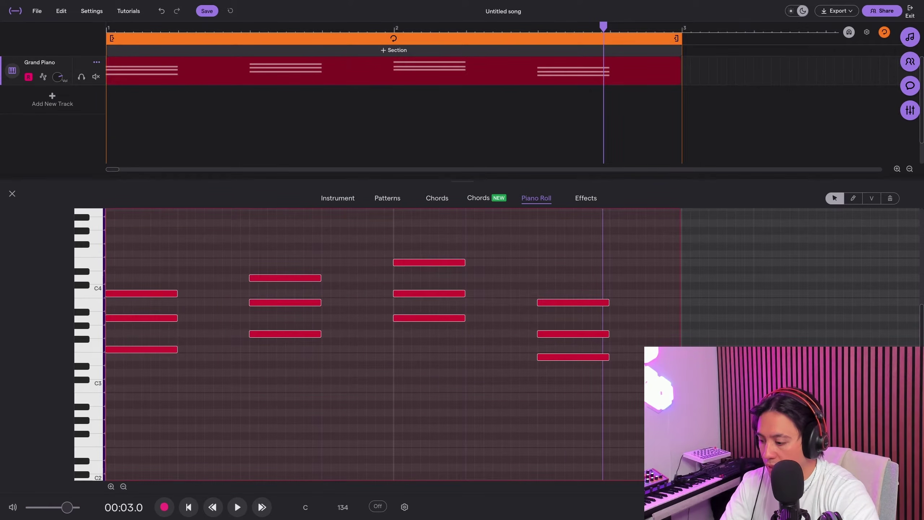
pyautogui.moveTo(177, 316); pyautogui.dragTo(142, 316)
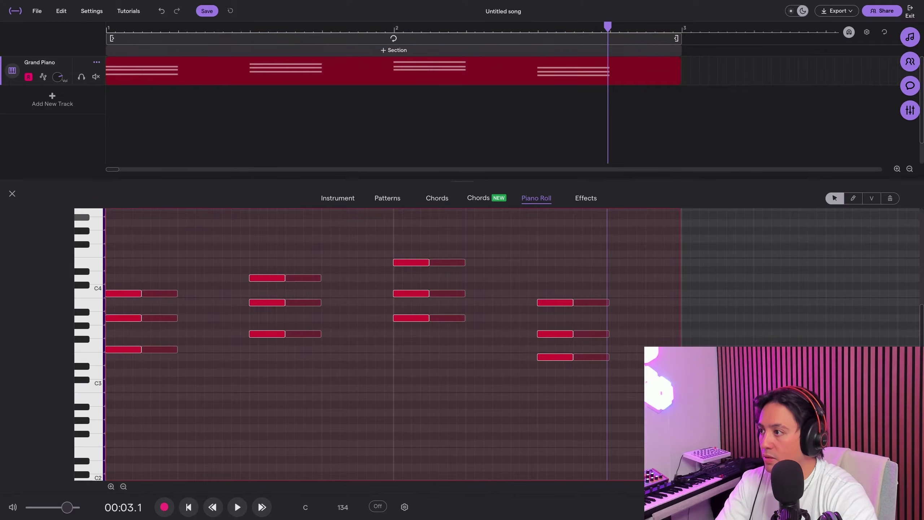
pyautogui.press('Return')
pyautogui.press('space')
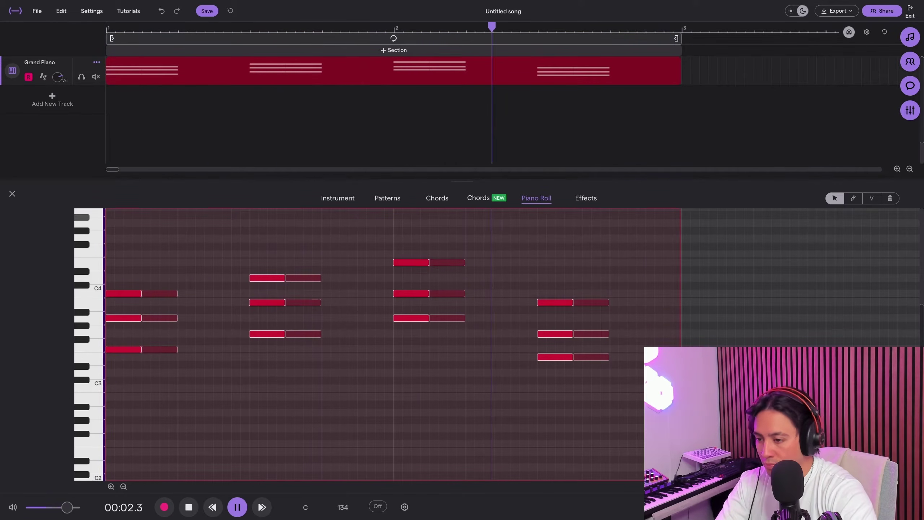
pyautogui.press('space')
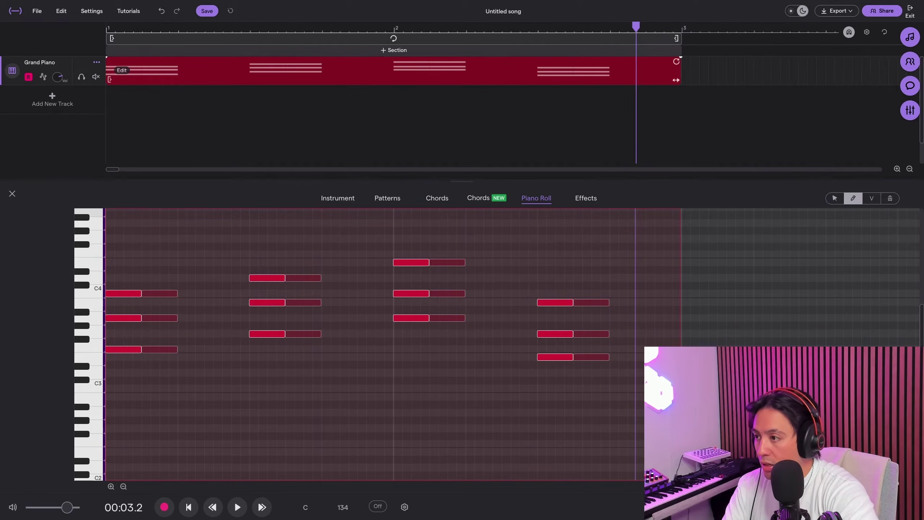
# Step: Copy the Grand Piano region to a new track below and rename that track Bass
pyautogui.moveTo(393, 71); pyautogui.dragTo(393, 99)
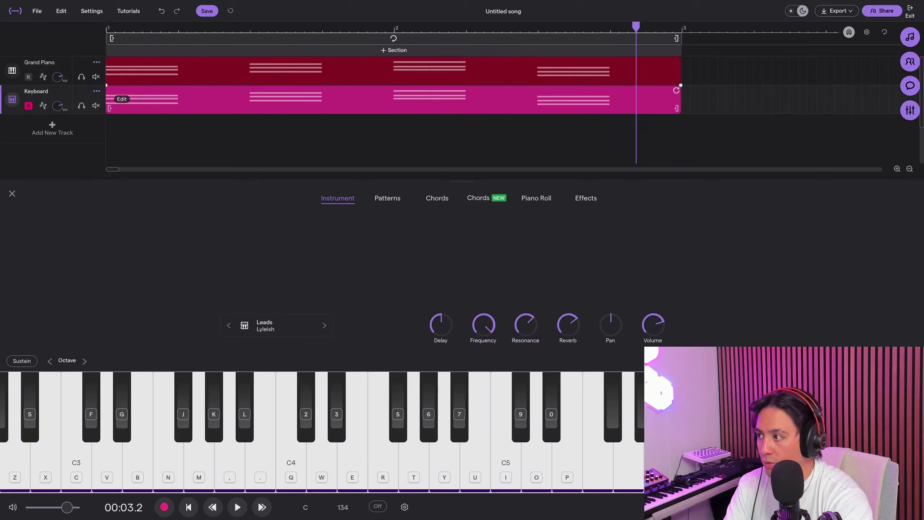
pyautogui.doubleClick(36, 91)
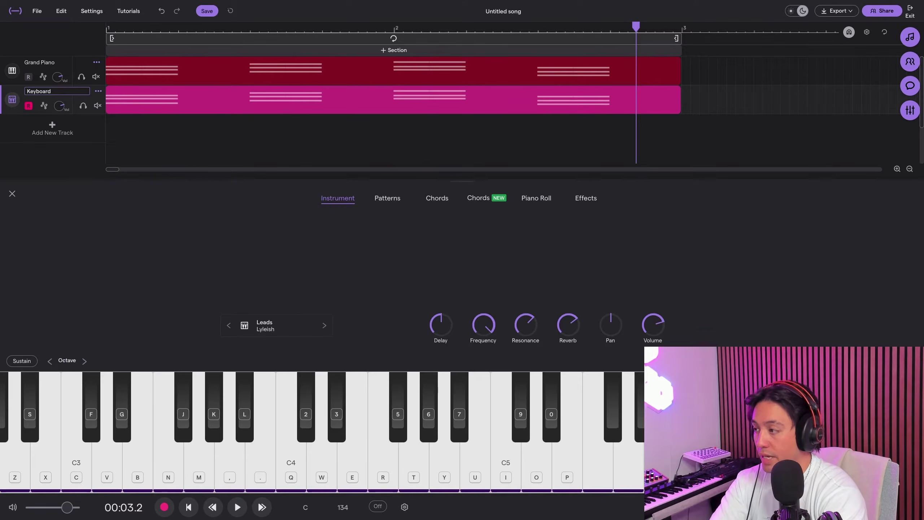
pyautogui.write('Bass')
pyautogui.press('Return')
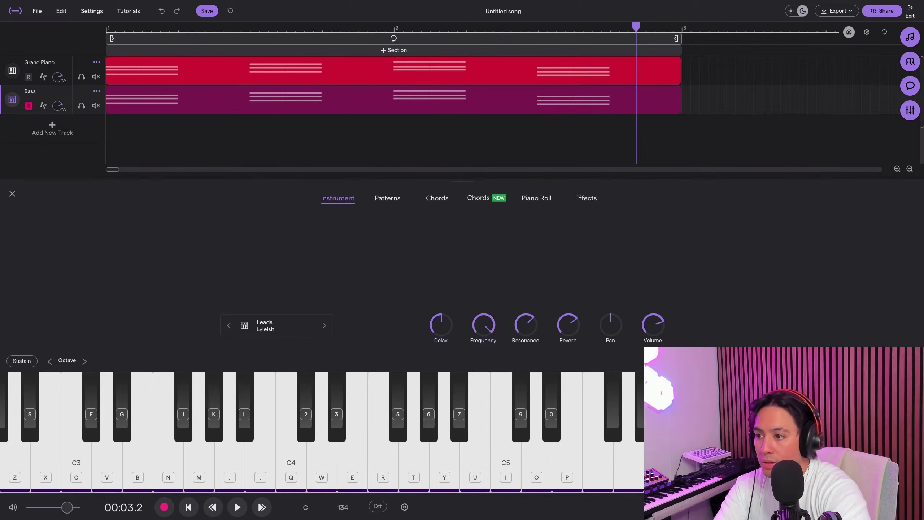
# Step: Delete the upper two notes of every chord in the Bass region, keeping only the root notes
pyautogui.click(536, 198)
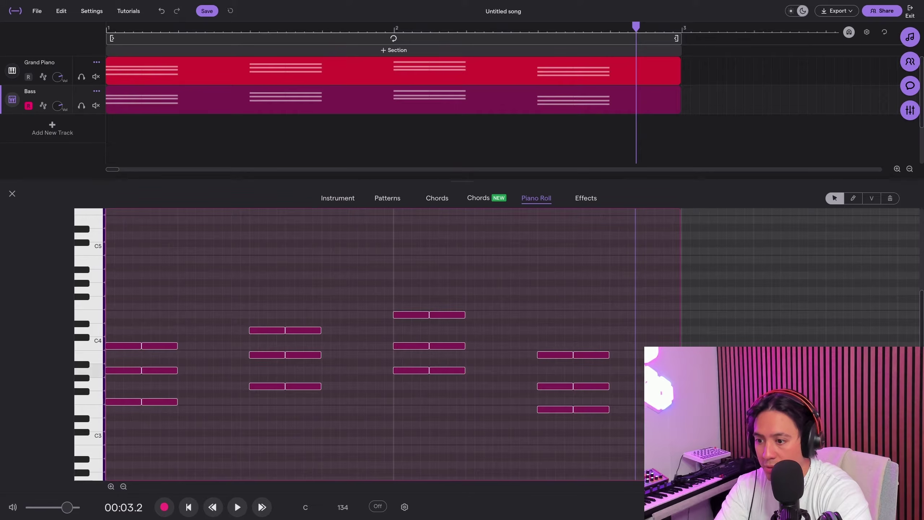
pyautogui.moveTo(629, 392); pyautogui.dragTo(514, 351)
pyautogui.press('Delete')
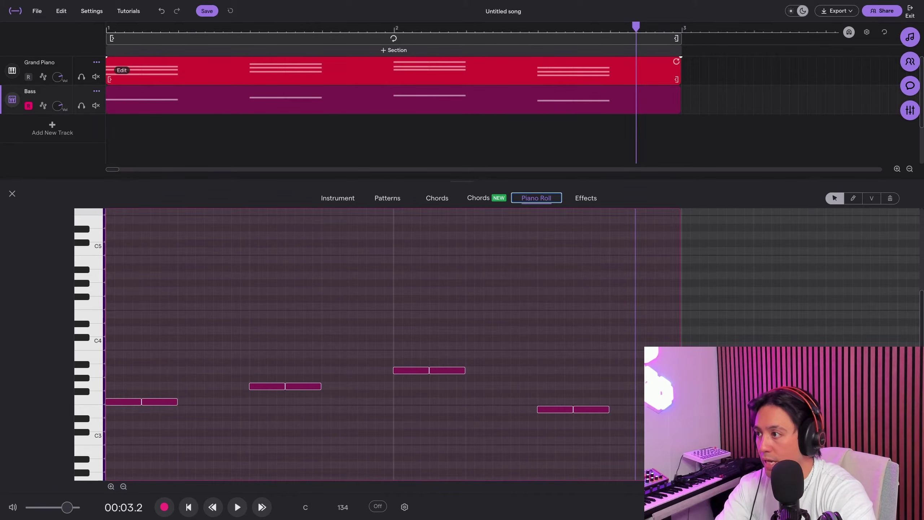
# Step: Move all the root notes in the Bass region down two octaves
pyautogui.moveTo(611, 432); pyautogui.dragTo(99, 305)
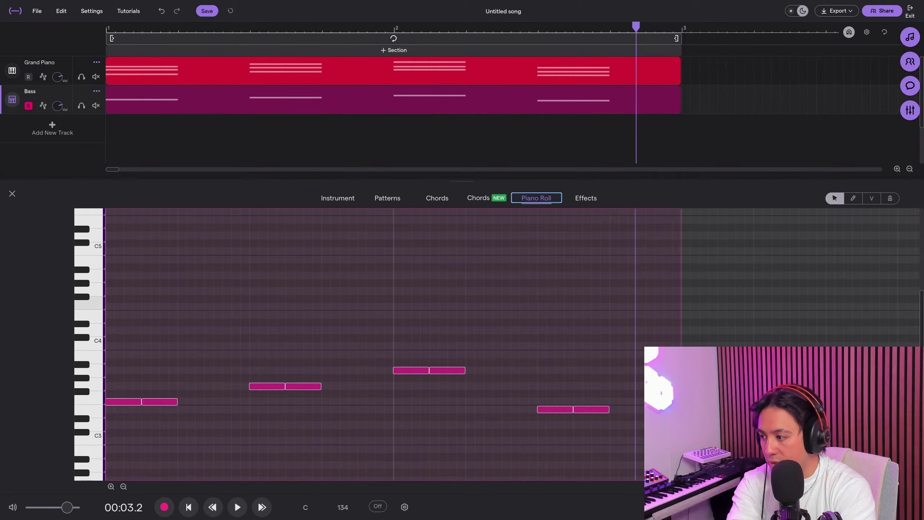
pyautogui.hotkey('shift', 'Down')
pyautogui.press('Return')
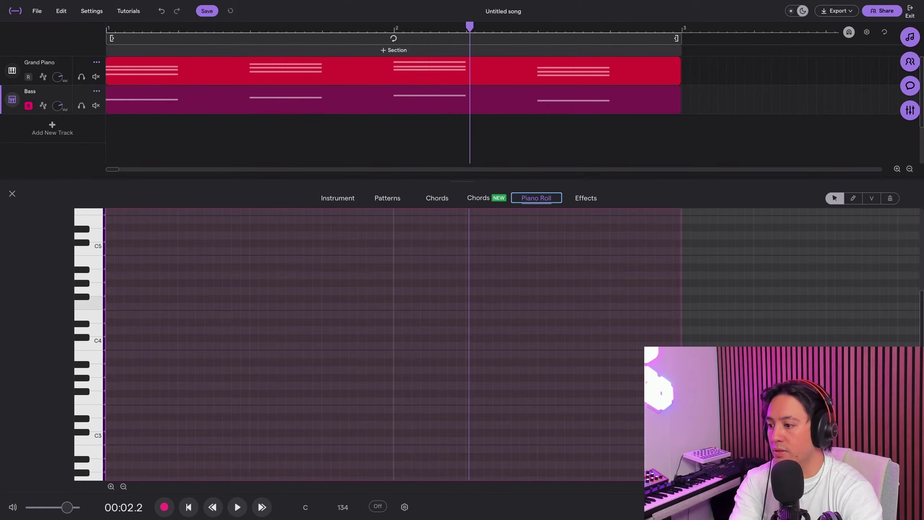
pyautogui.scroll(-2, 393, 303)
pyautogui.scroll(-5, 512, 353)
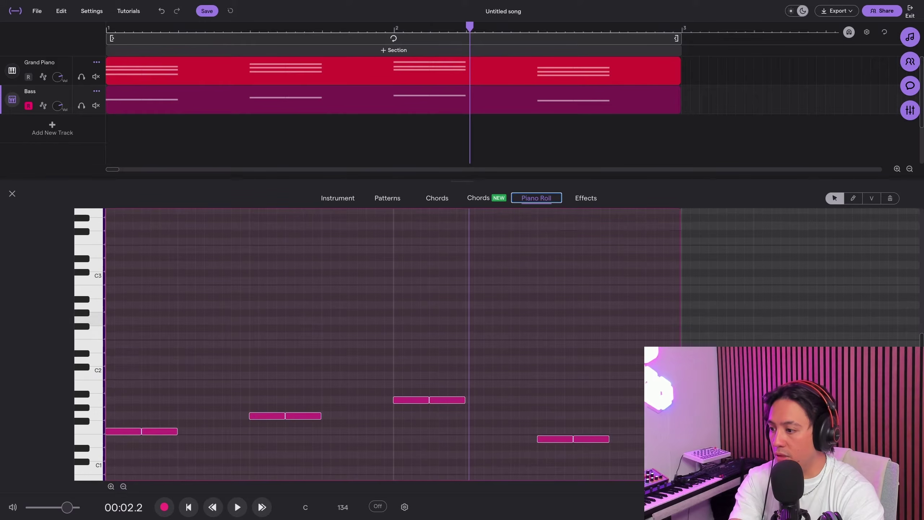
# Step: Play the Grand Piano and Bass tracks together from the start of bar 1
pyautogui.press('Return')
pyautogui.press('space')
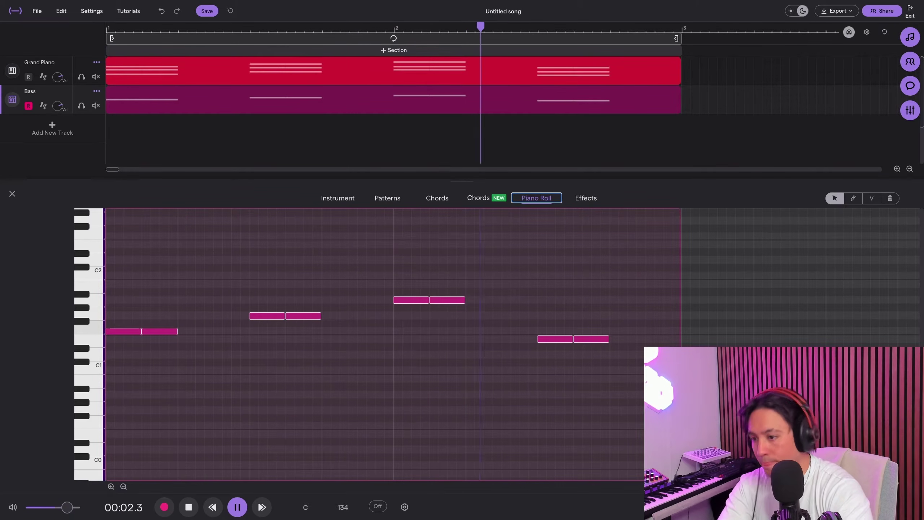
pyautogui.press('space')
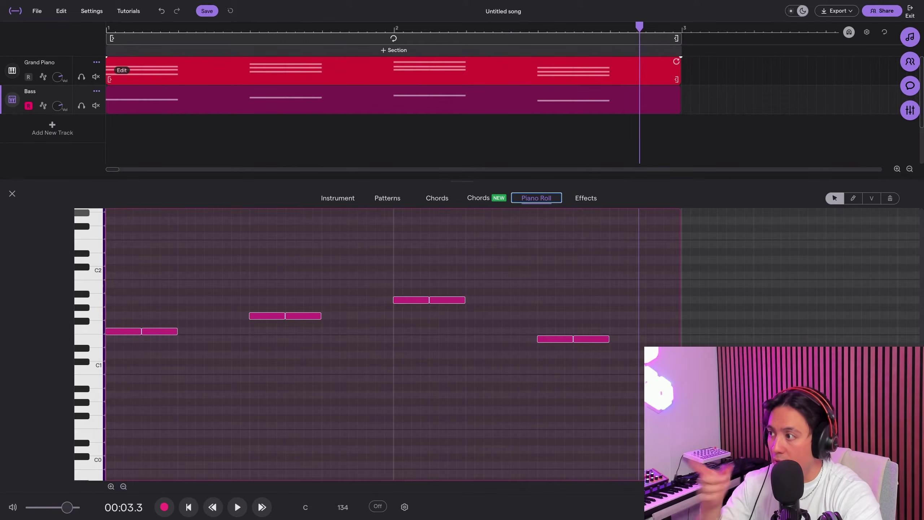
# Step: Move the lower two notes of every Grand Piano chord up one octave, leaving the top notes in place
pyautogui.click(393, 74)
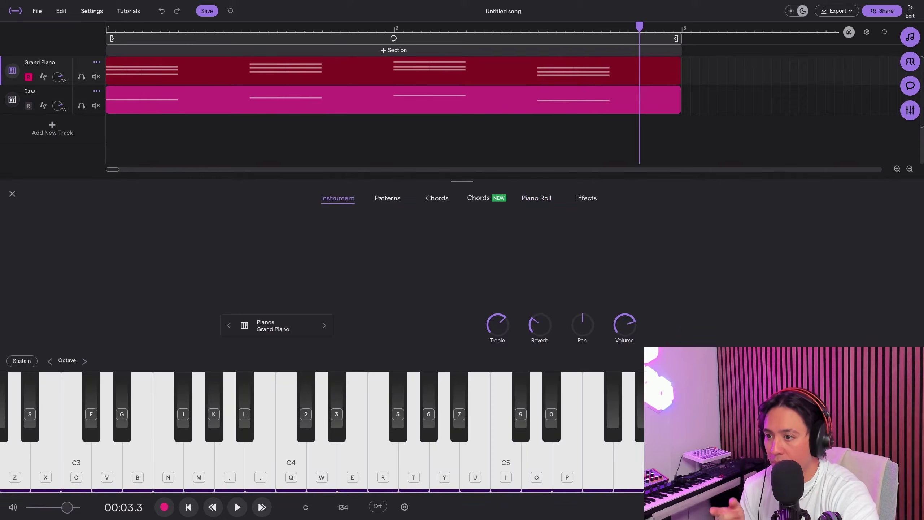
pyautogui.click(536, 198)
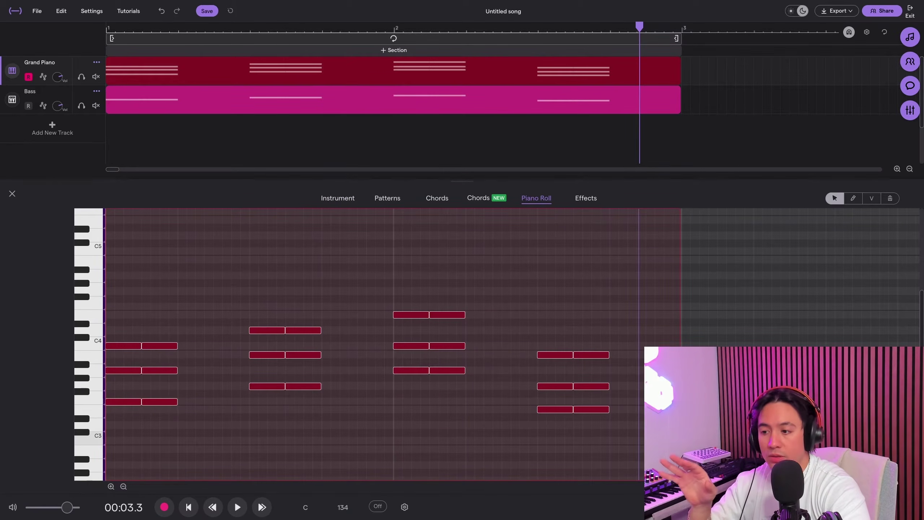
pyautogui.moveTo(612, 437); pyautogui.dragTo(106, 375)
pyautogui.keyDown('shift'); pyautogui.click(271, 355); pyautogui.keyUp('shift')
pyautogui.keyDown('shift'); pyautogui.click(303, 355); pyautogui.keyUp('shift')
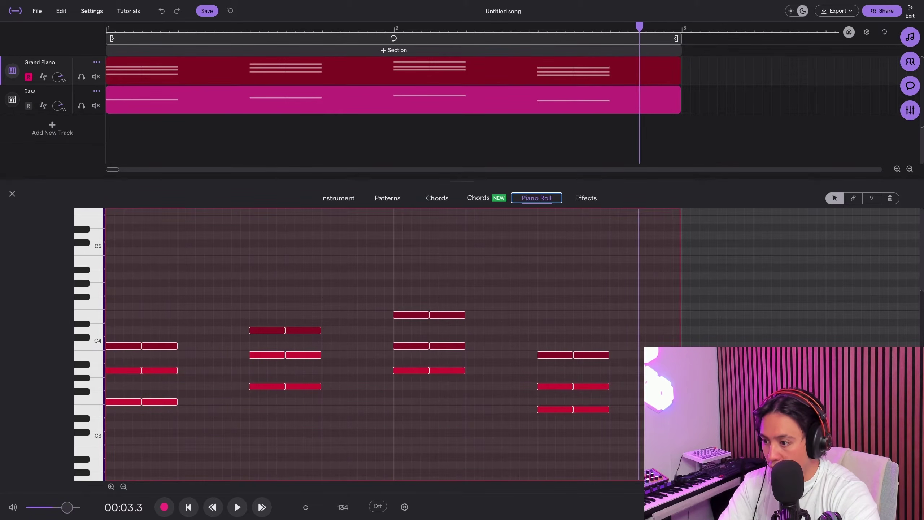
pyautogui.keyDown('shift'); pyautogui.click(411, 345); pyautogui.keyUp('shift')
pyautogui.keyDown('shift'); pyautogui.click(447, 345); pyautogui.keyUp('shift')
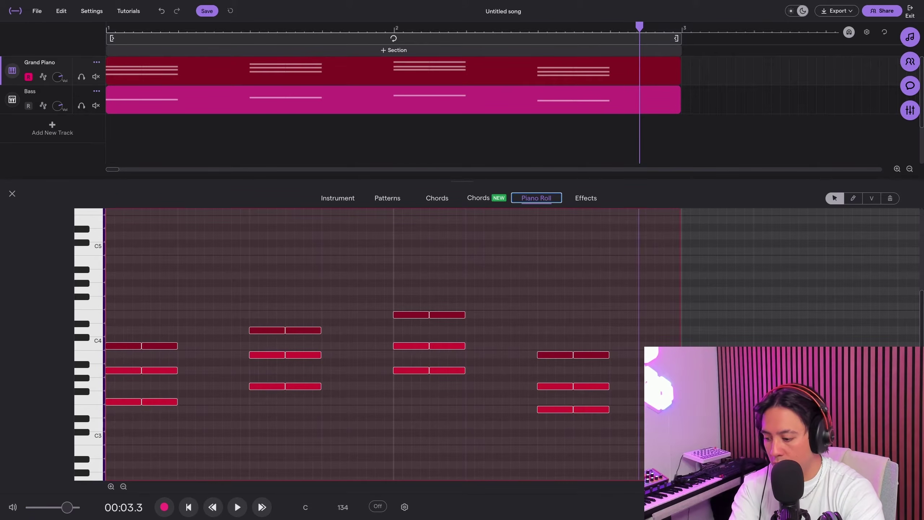
pyautogui.hotkey('shift', 'Up')
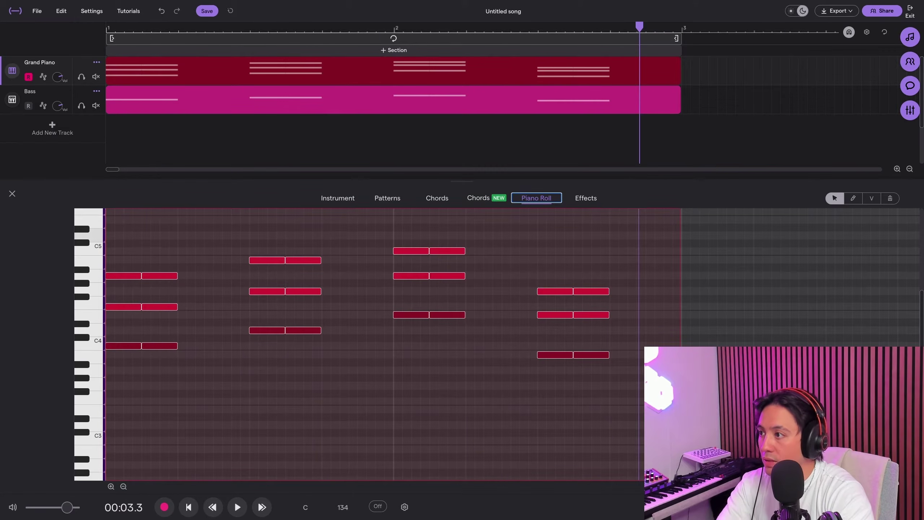
# Step: Play the inverted piano chords with the bass line from the start of bar 1
pyautogui.moveTo(639, 28); pyautogui.dragTo(106, 27)
pyautogui.press('space')
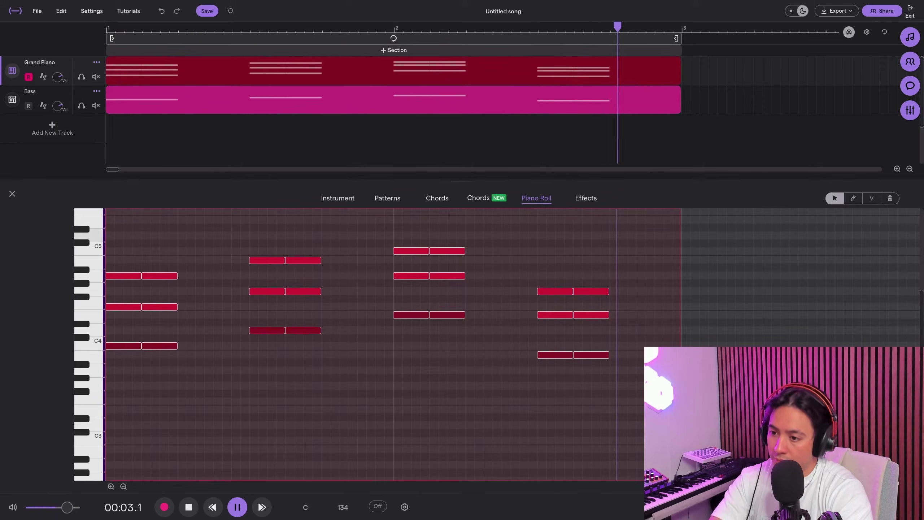
pyautogui.press('space')
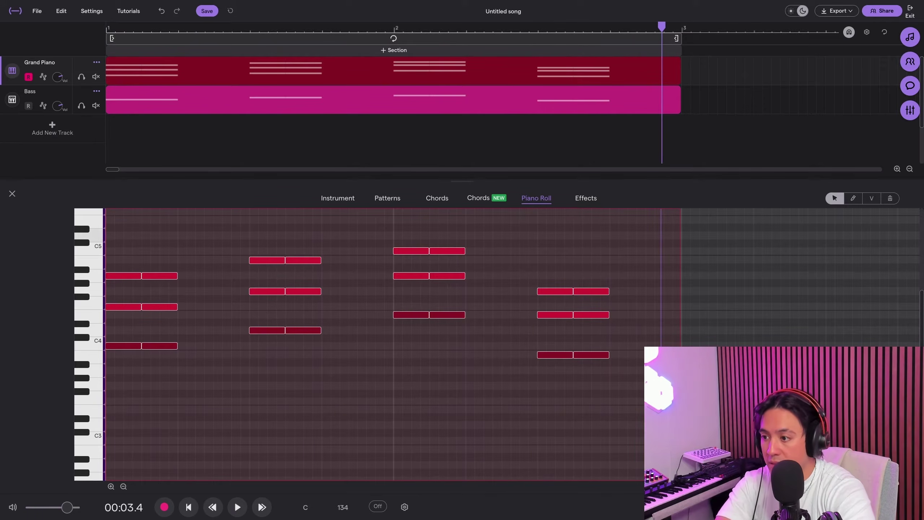
# Step: Close the note editor and duplicate the Grand Piano track
pyautogui.click(12, 194)
pyautogui.click(96, 62)
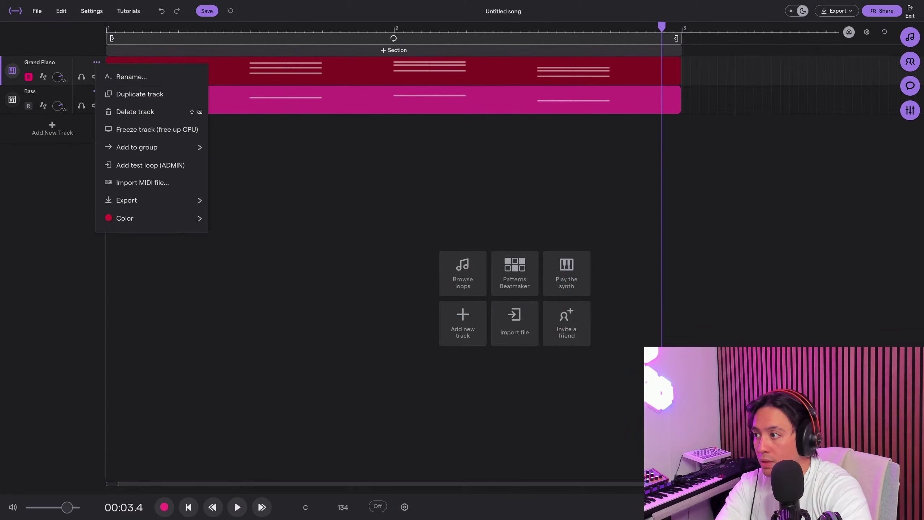
pyautogui.click(136, 93)
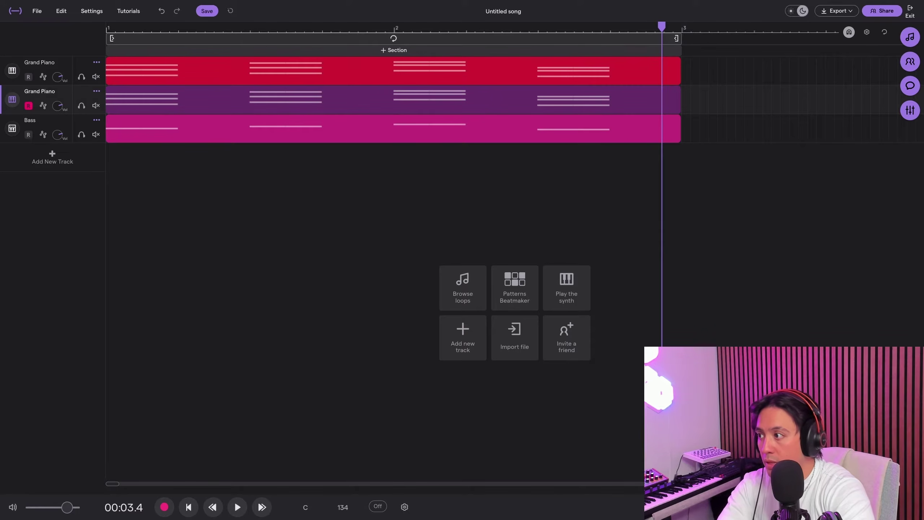
# Step: Change the duplicated Grand Piano track's instrument to the Classic Brass preset from the Retro Synth '84 synths
pyautogui.click(12, 100)
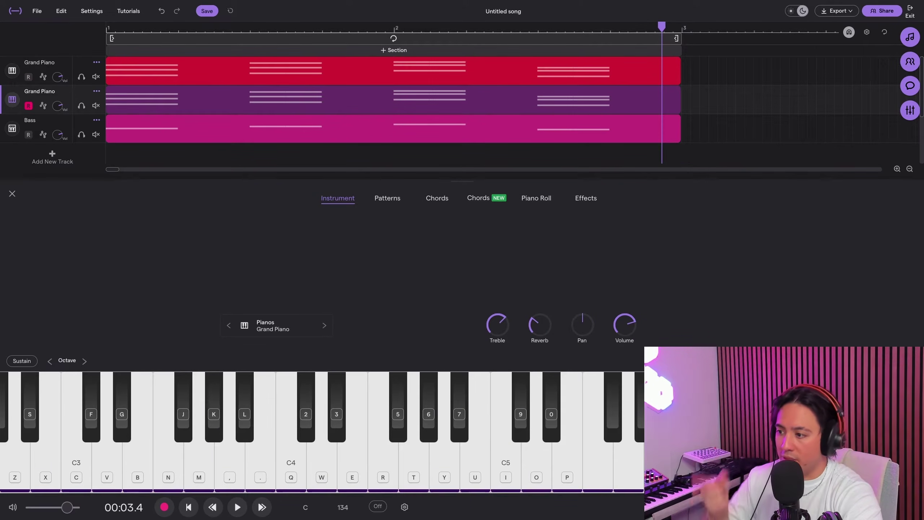
pyautogui.click(287, 326)
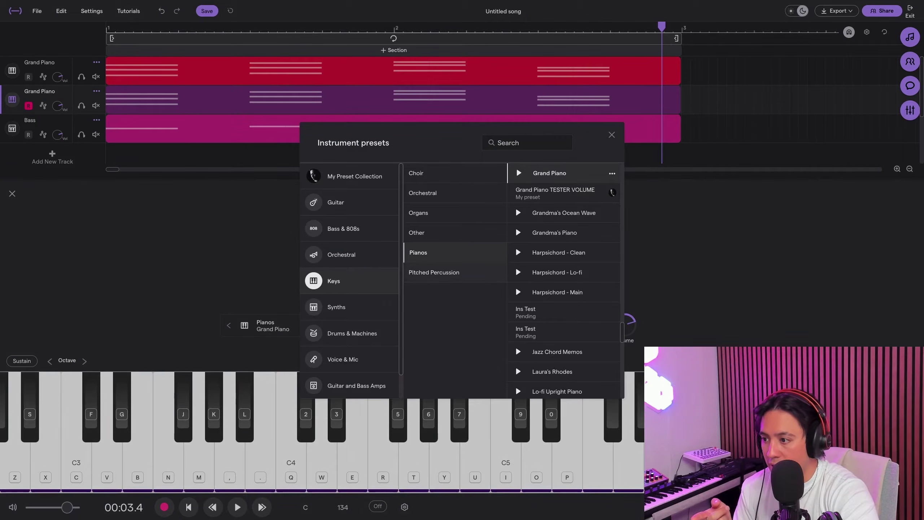
pyautogui.click(336, 306)
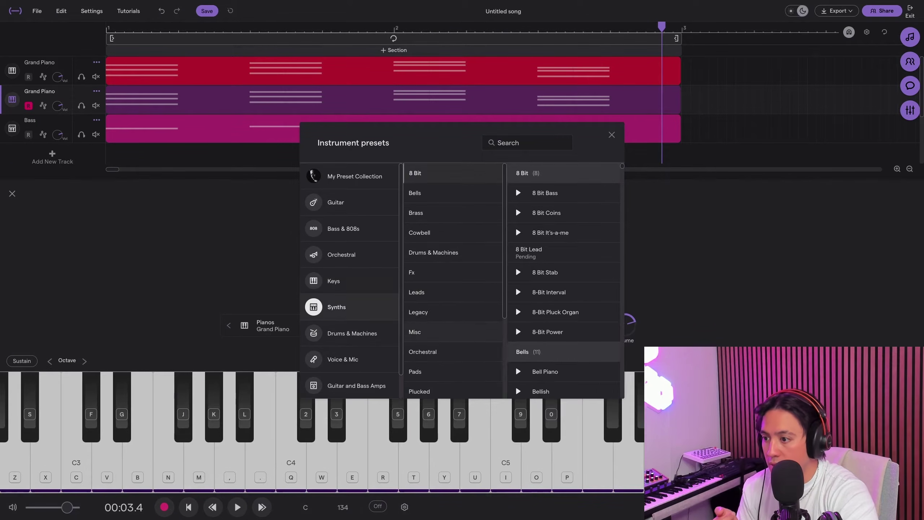
pyautogui.scroll(-4, 436, 309)
pyautogui.click(436, 309)
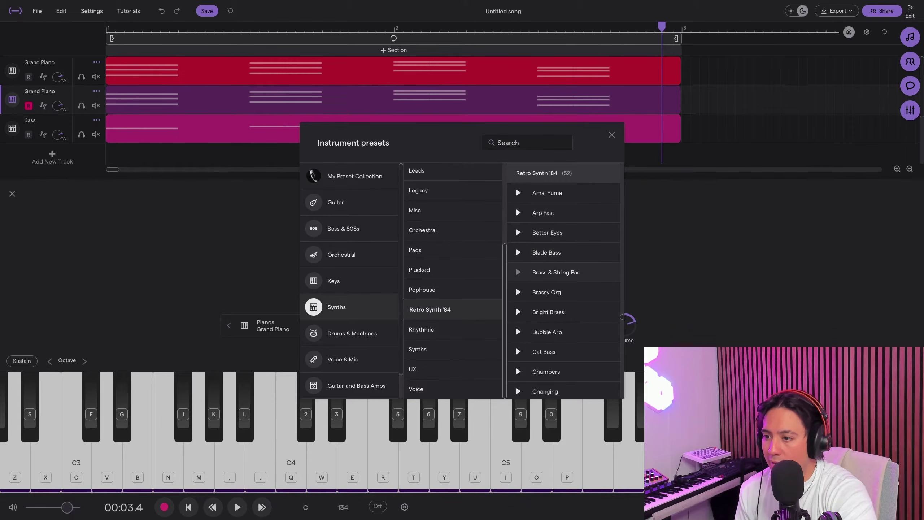
pyautogui.scroll(-3, 518, 255)
pyautogui.click(517, 303)
pyautogui.click(549, 304)
pyautogui.click(611, 134)
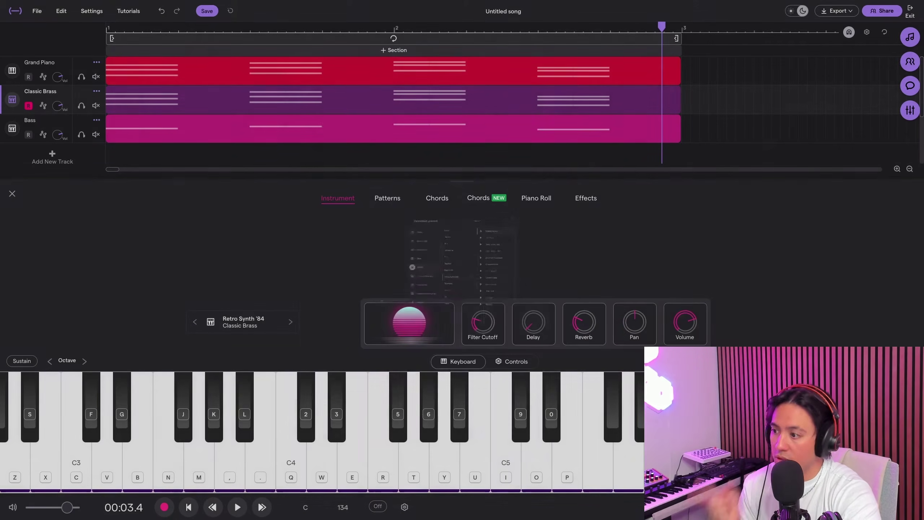
# Step: Solo the Classic Brass track and play it from the start of the loop
pyautogui.click(81, 105)
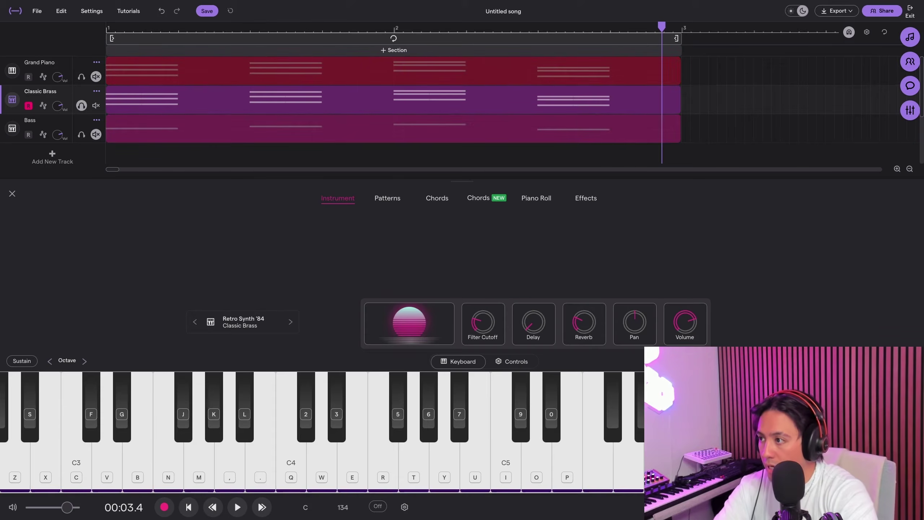
pyautogui.click(226, 28)
pyautogui.press('space')
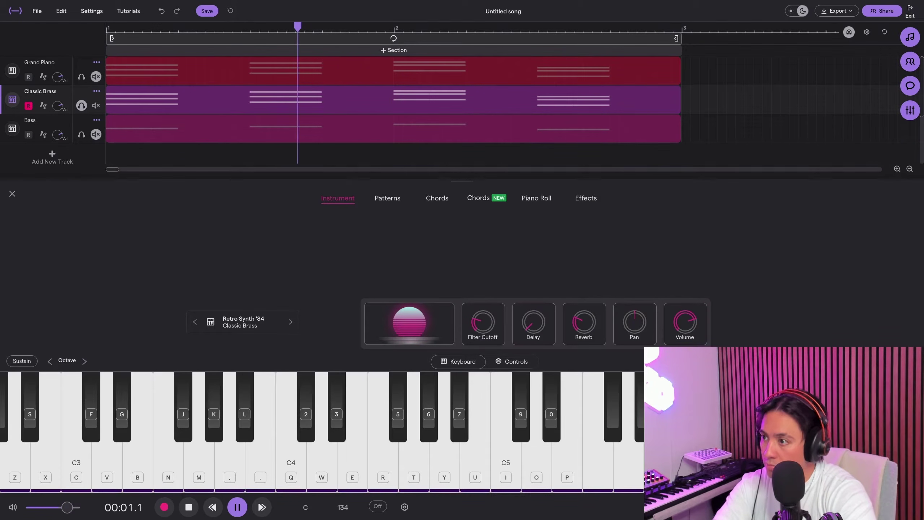
pyautogui.press('space')
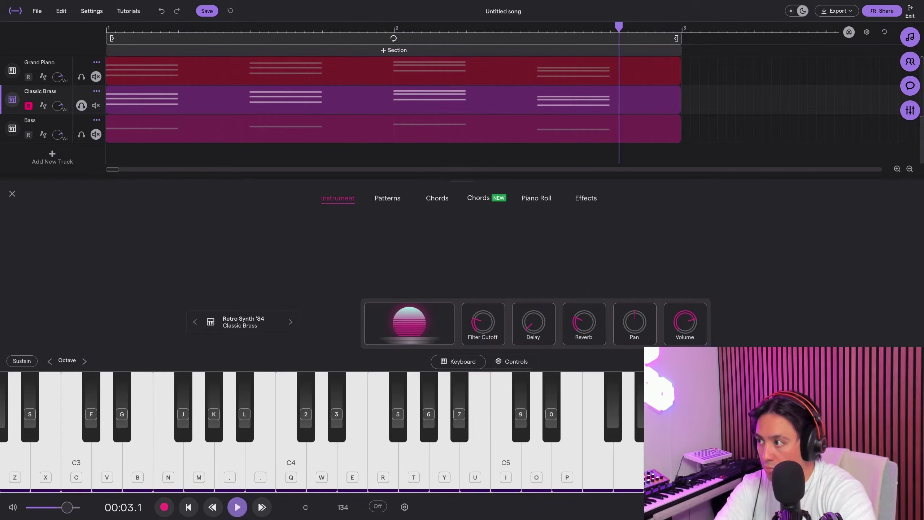
# Step: Solo the Grand Piano, Classic Brass and Bass tracks so that all three sound together
pyautogui.click(81, 106)
pyautogui.click(81, 76)
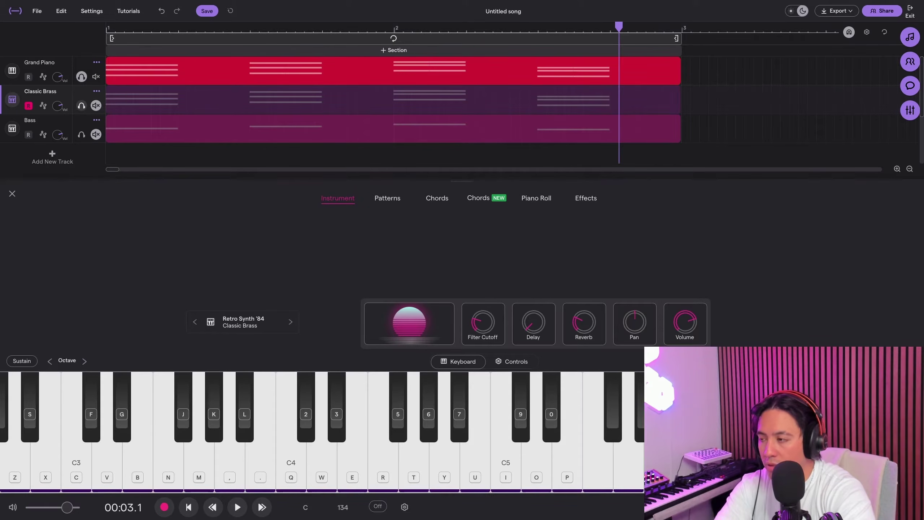
pyautogui.click(81, 105)
pyautogui.click(81, 134)
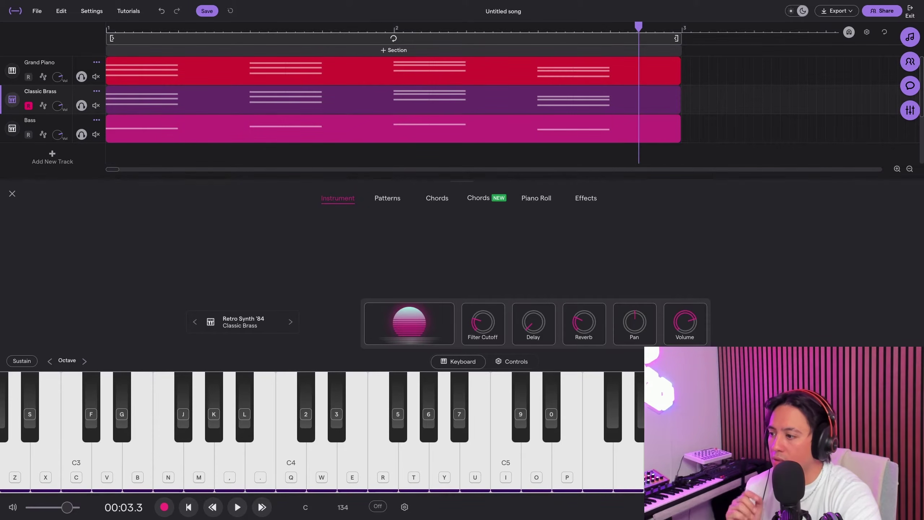
# Step: Audition the Daft Bass preset from Retro Synth '84 and play the three soloed tracks together
pyautogui.click(243, 322)
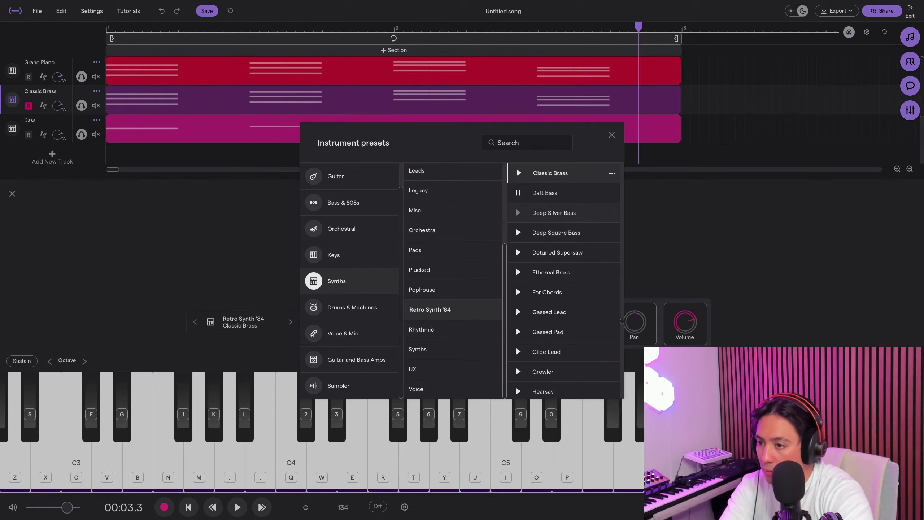
pyautogui.click(518, 193)
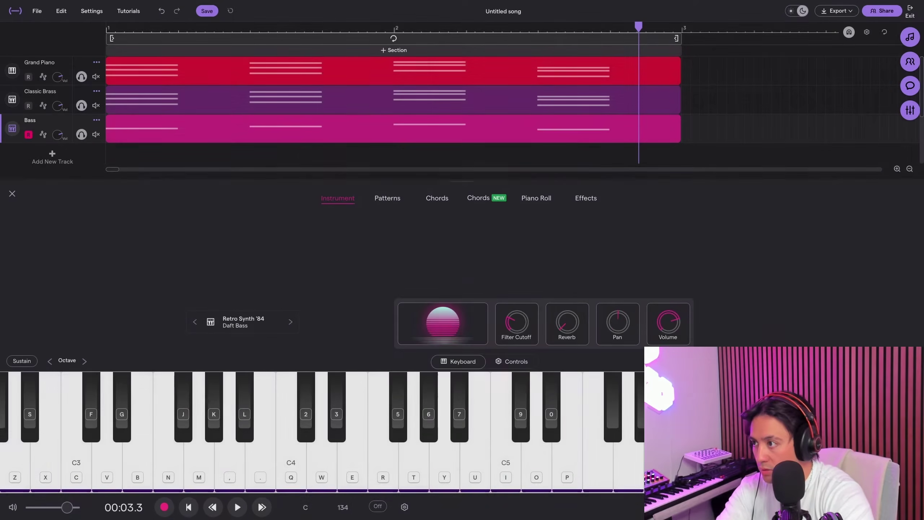
pyautogui.press('space')
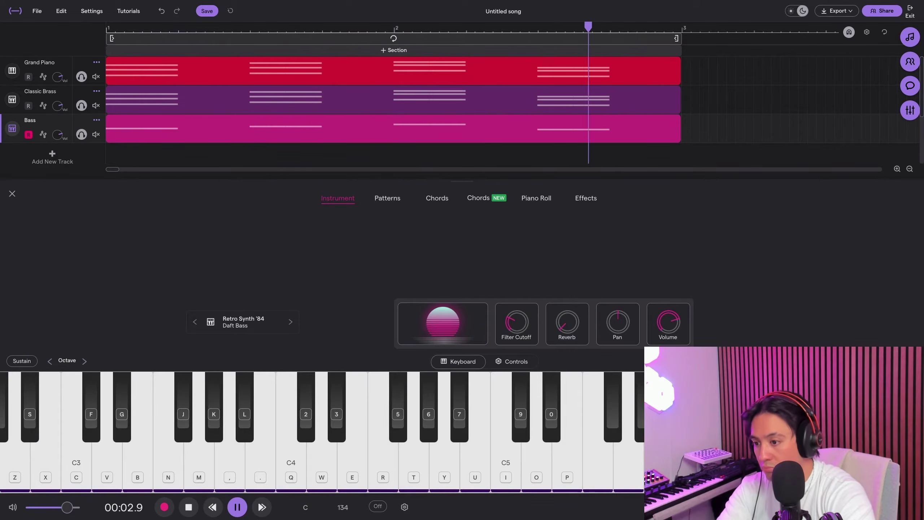
pyautogui.press('space')
# Step: Unsolo the Grand Piano and Bass tracks and listen to Classic Brass alone from the start
pyautogui.click(393, 99)
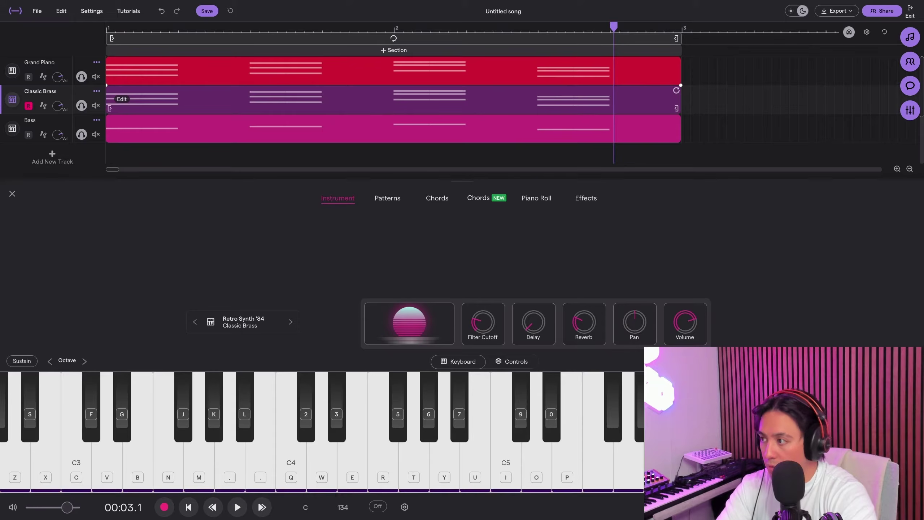
pyautogui.click(82, 77)
pyautogui.click(81, 134)
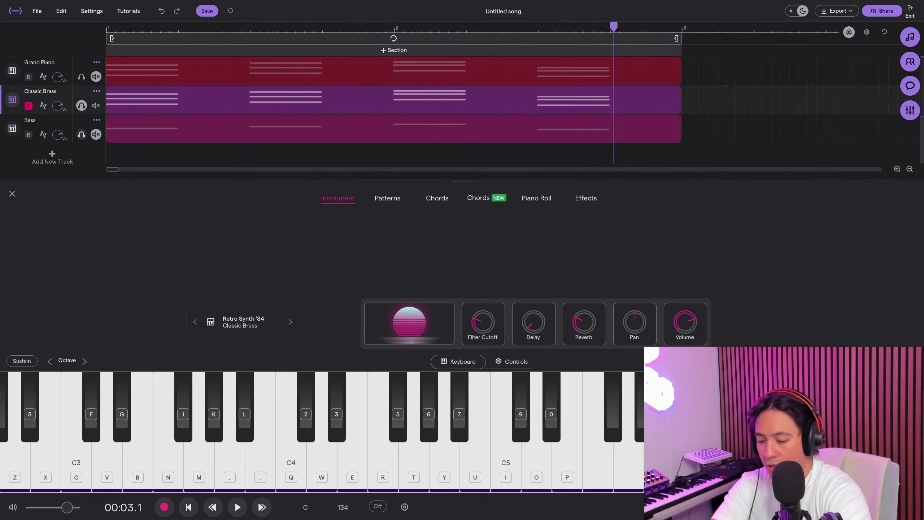
pyautogui.press('Return')
pyautogui.press('space')
pyautogui.press('space')
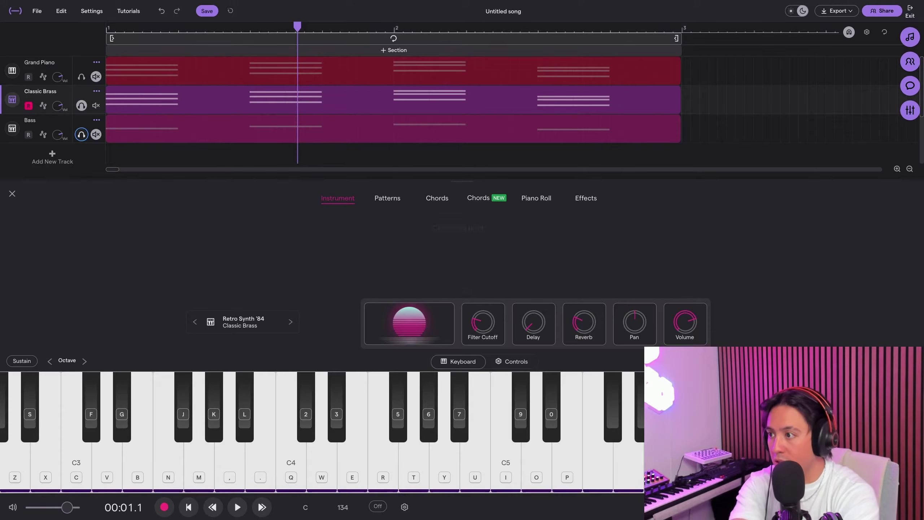
pyautogui.press('space')
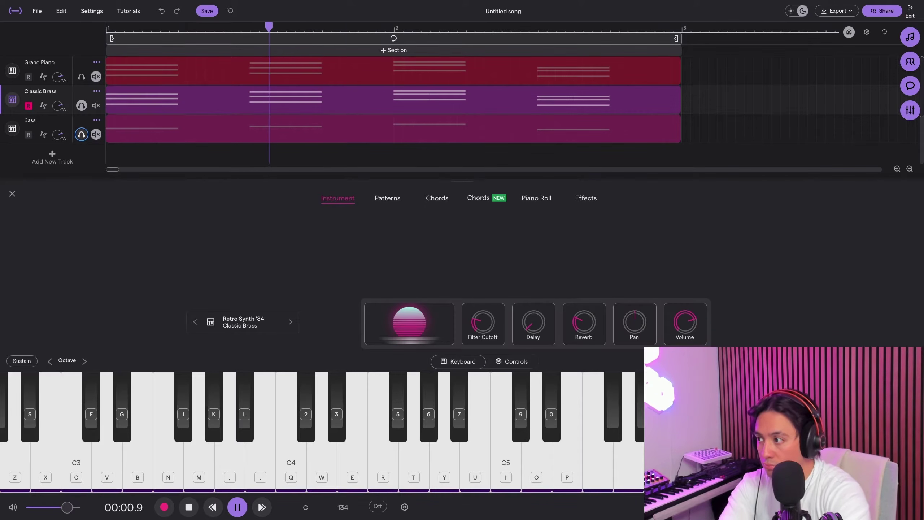
pyautogui.press('space')
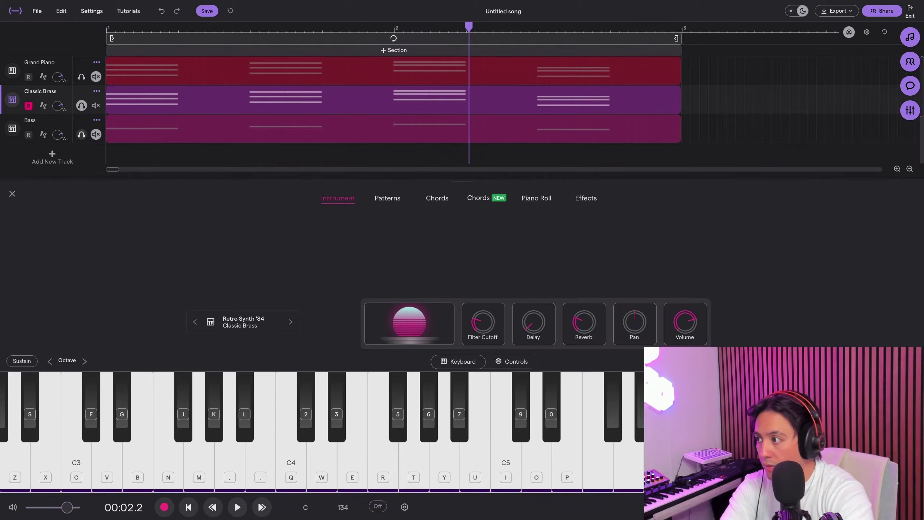
# Step: Solo the Bass and Grand Piano tracks again and play all three tracks together
pyautogui.click(82, 135)
pyautogui.click(82, 76)
pyautogui.press('space')
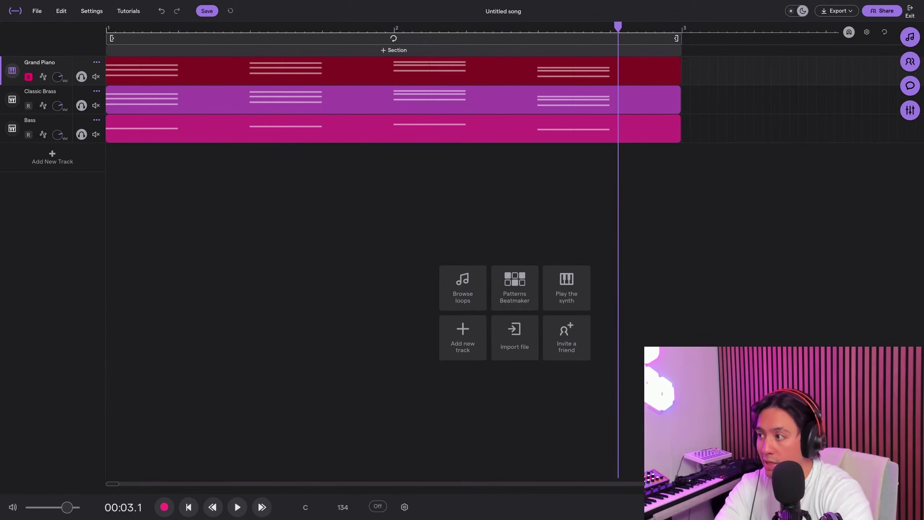
# Step: Duplicate the Grand Piano track once more and rename the copy Lead
pyautogui.click(393, 99)
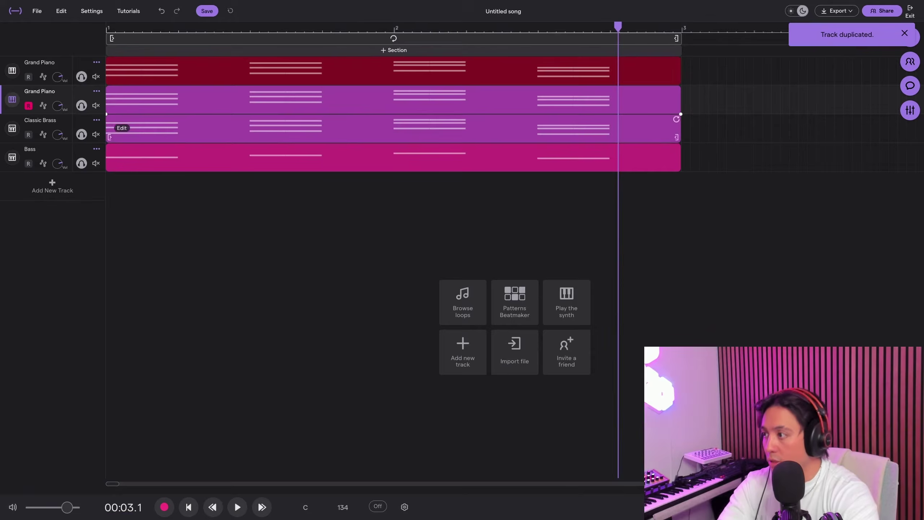
pyautogui.doubleClick(39, 92)
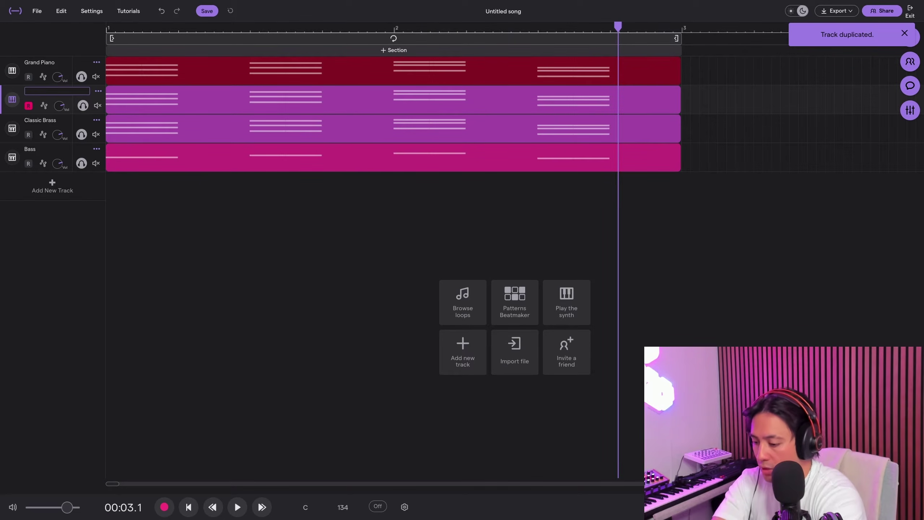
pyautogui.press('Return')
# Step: Delete the lower two notes of every chord in the Lead region, keeping only the top notes
pyautogui.doubleClick(393, 100)
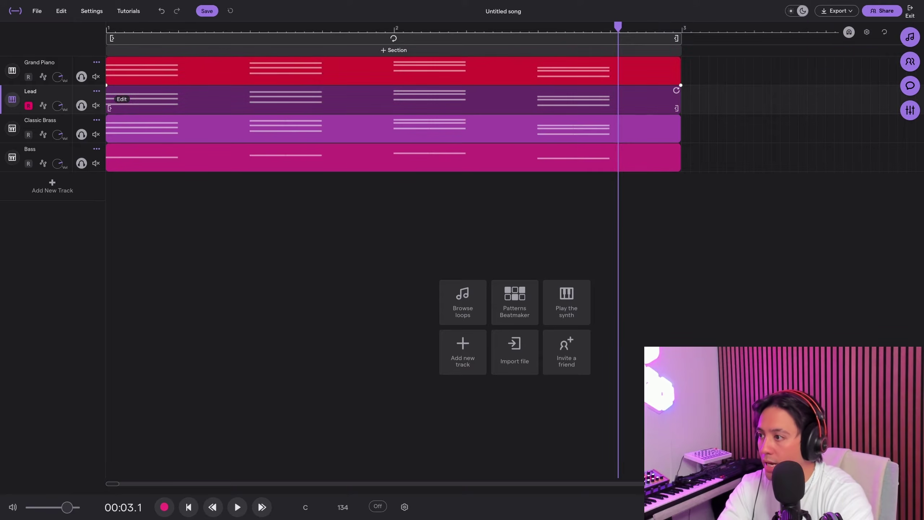
pyautogui.click(537, 199)
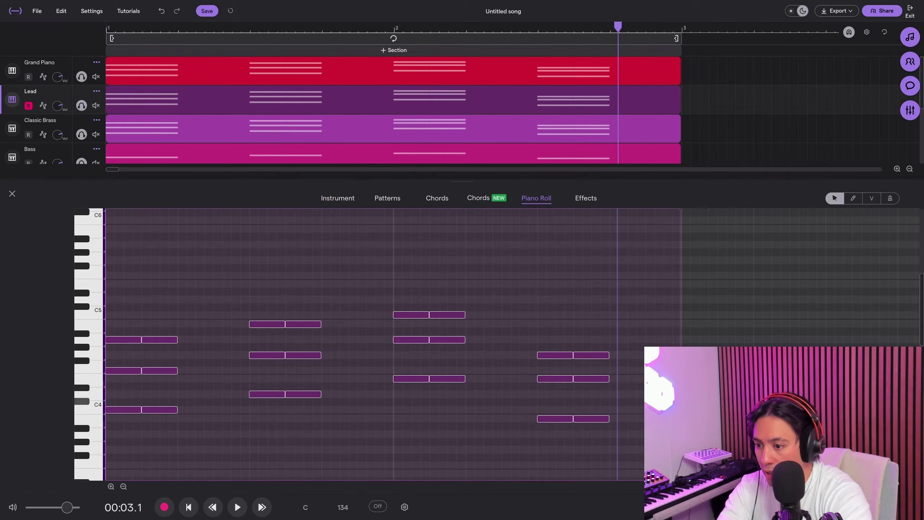
pyautogui.moveTo(598, 440); pyautogui.dragTo(112, 361)
pyautogui.press('Delete')
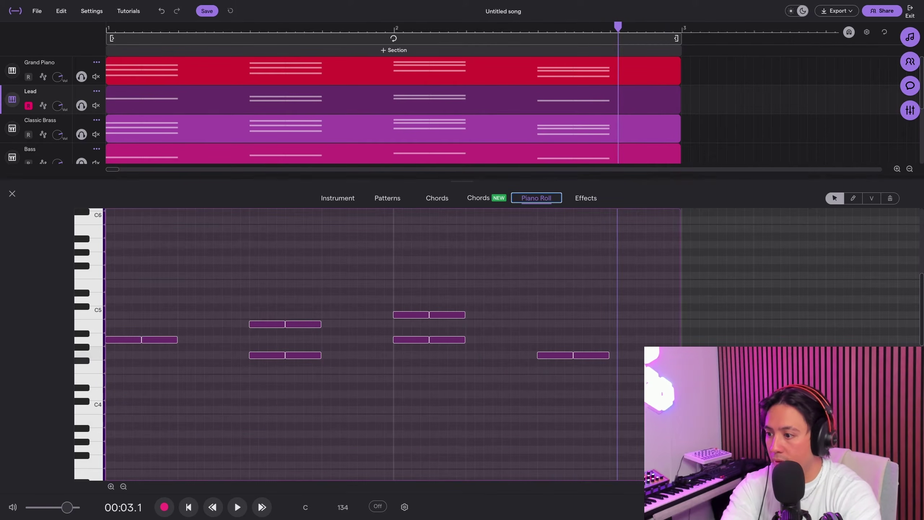
pyautogui.moveTo(459, 364); pyautogui.dragTo(271, 340)
pyautogui.press('Delete')
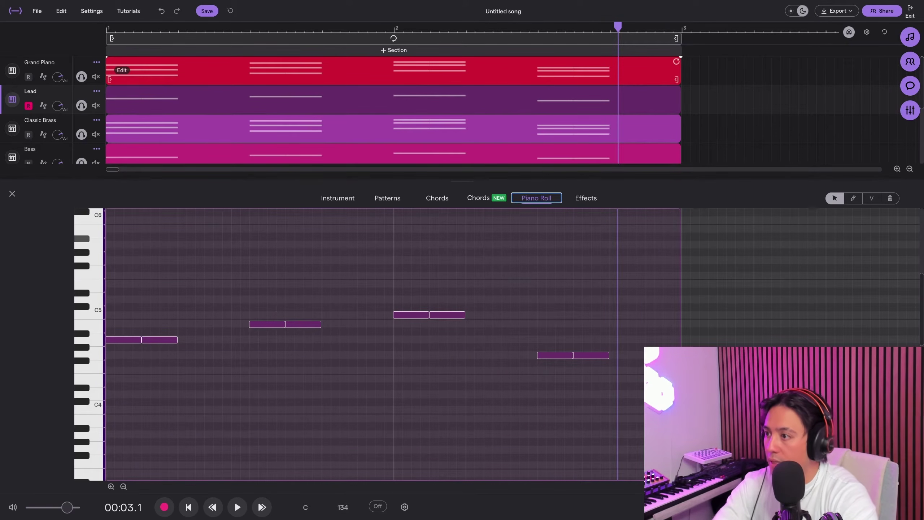
# Step: Silence the Grand Piano, Classic Brass and Bass tracks and listen to the Lead track alone from the start
pyautogui.press('space')
pyautogui.click(12, 70)
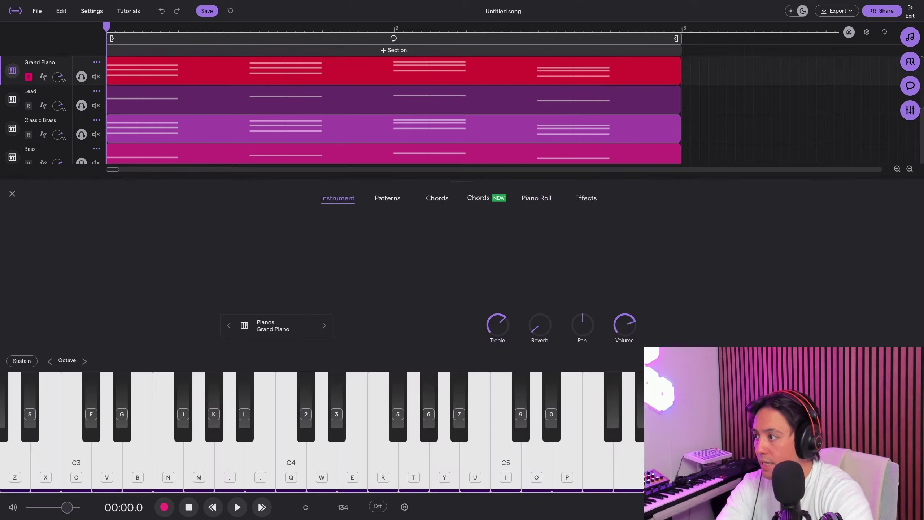
pyautogui.click(95, 76)
pyautogui.click(95, 134)
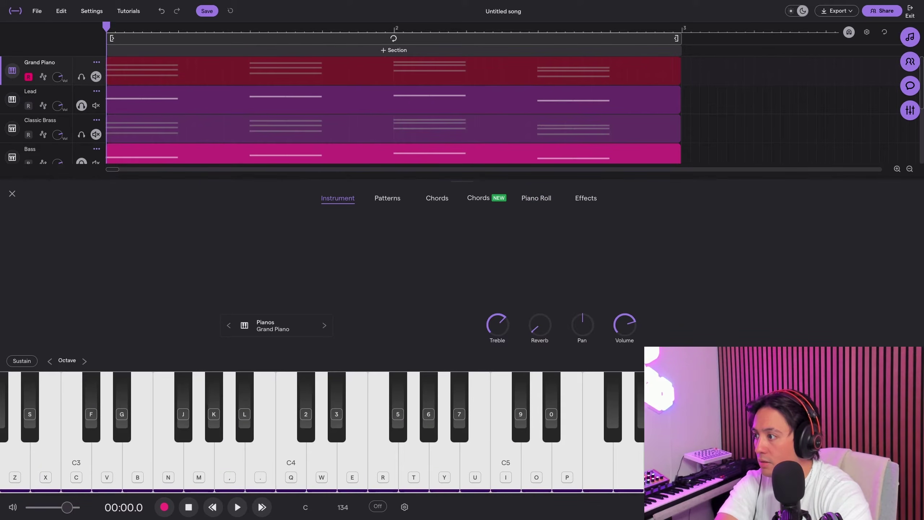
pyautogui.click(95, 162)
pyautogui.press('space')
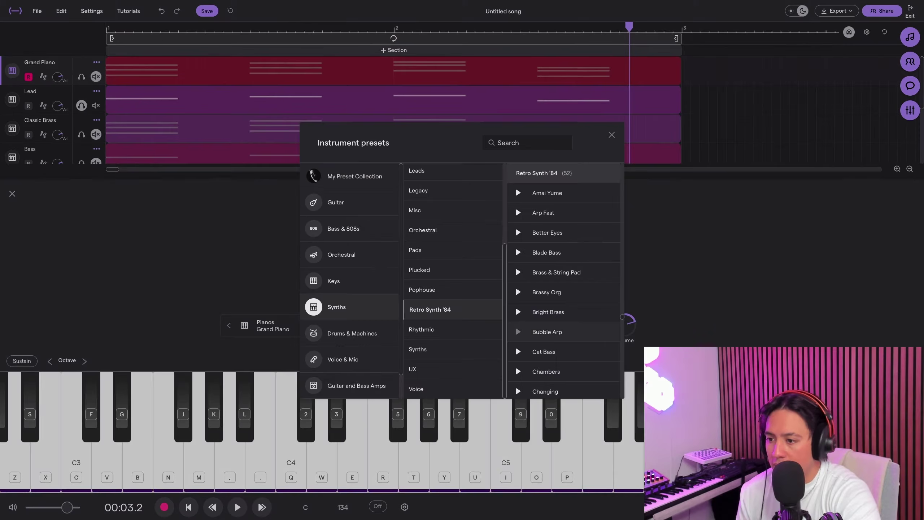
# Step: Search the instrument presets for lead, load Sunray Lead from Retro Synth '84 on the Lead track and play it
pyautogui.scroll(-5, 564, 332)
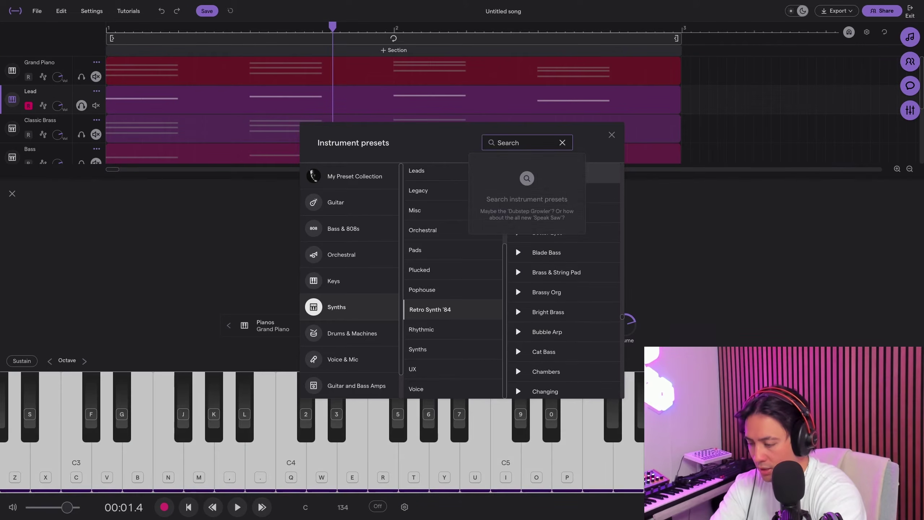
pyautogui.write('lead')
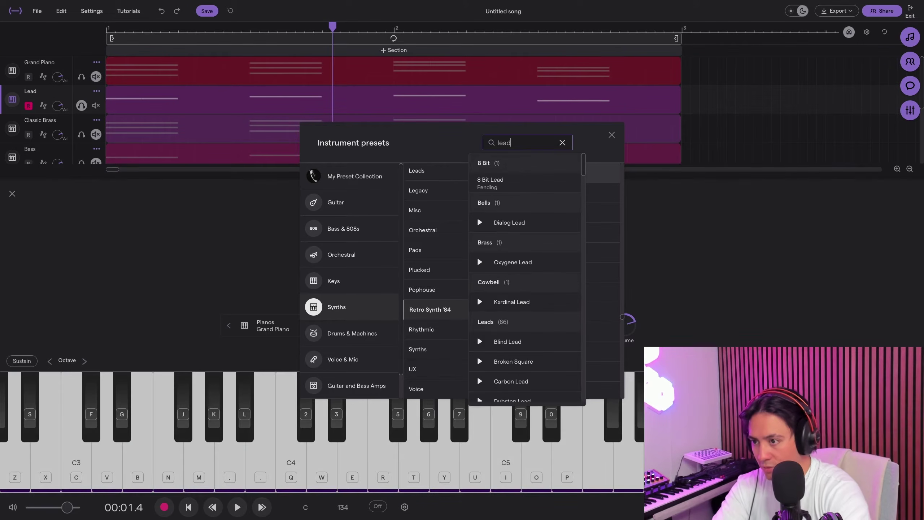
pyautogui.scroll(-20, 525, 280)
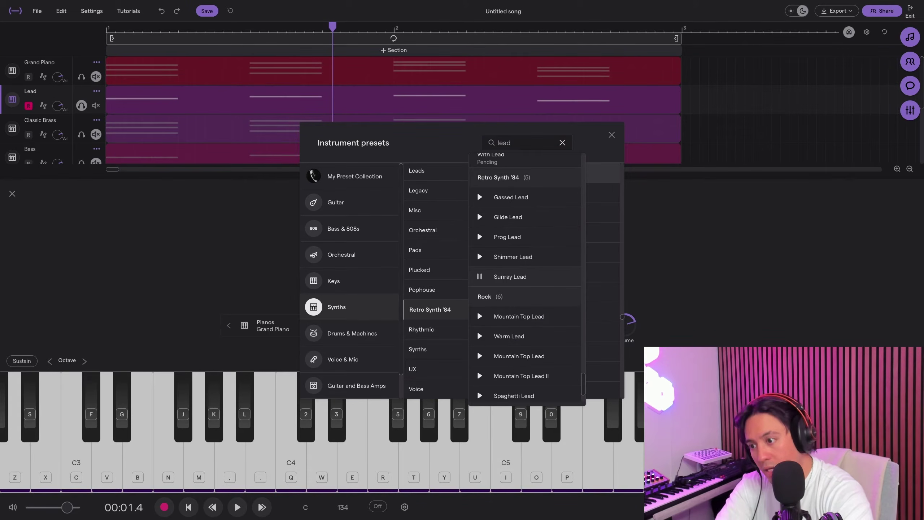
pyautogui.click(509, 274)
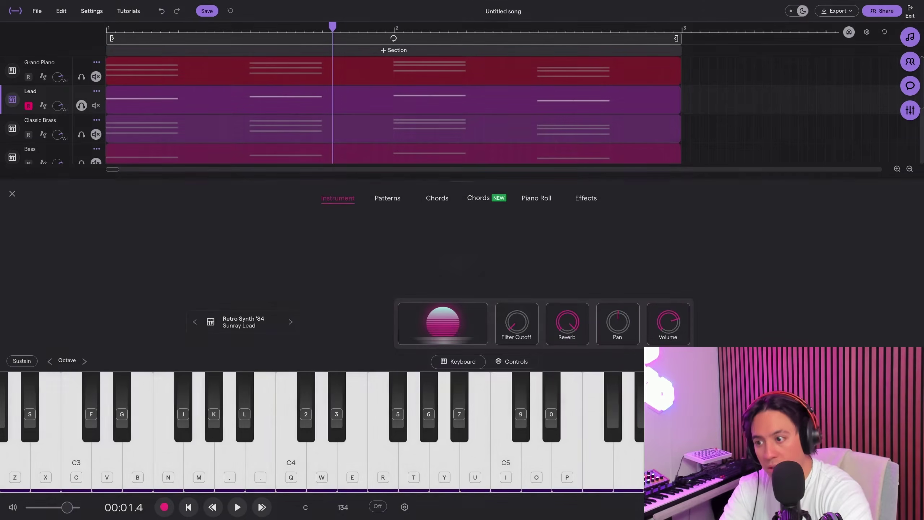
pyautogui.press('Return')
pyautogui.press('space')
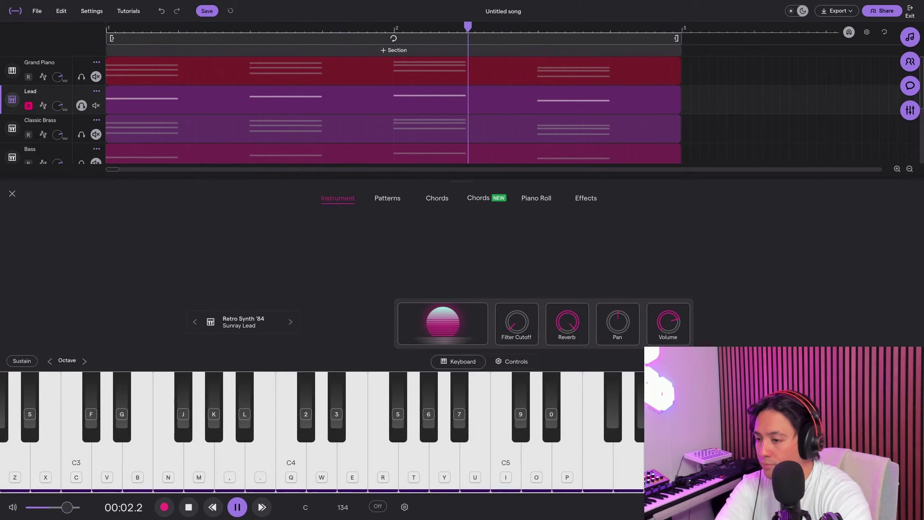
pyautogui.press('space')
# Step: Unsolo the Lead track, close its instrument editor and play all four tracks together from the start
pyautogui.click(82, 106)
pyautogui.click(11, 193)
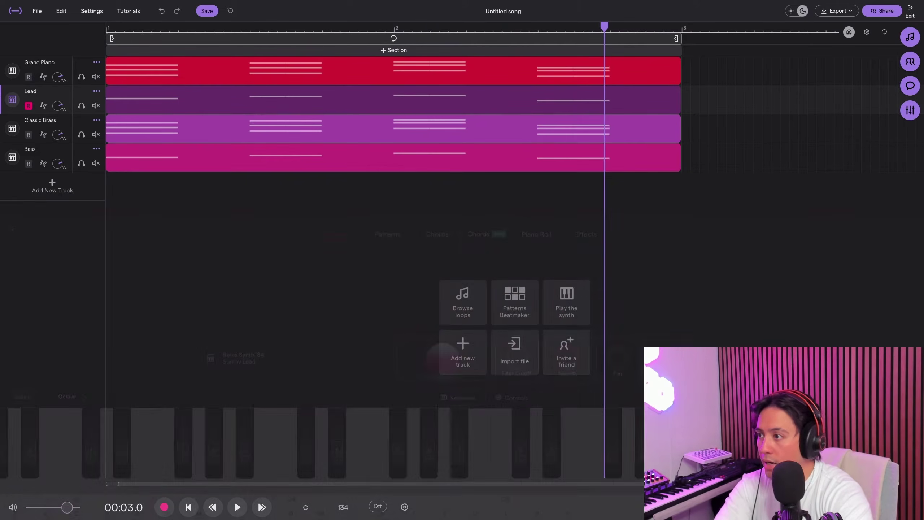
pyautogui.press('Home')
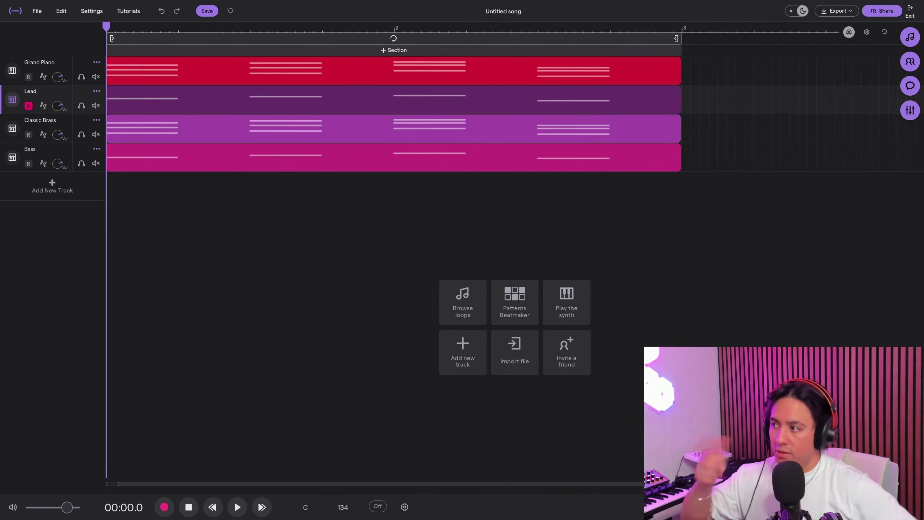
pyautogui.press('space')
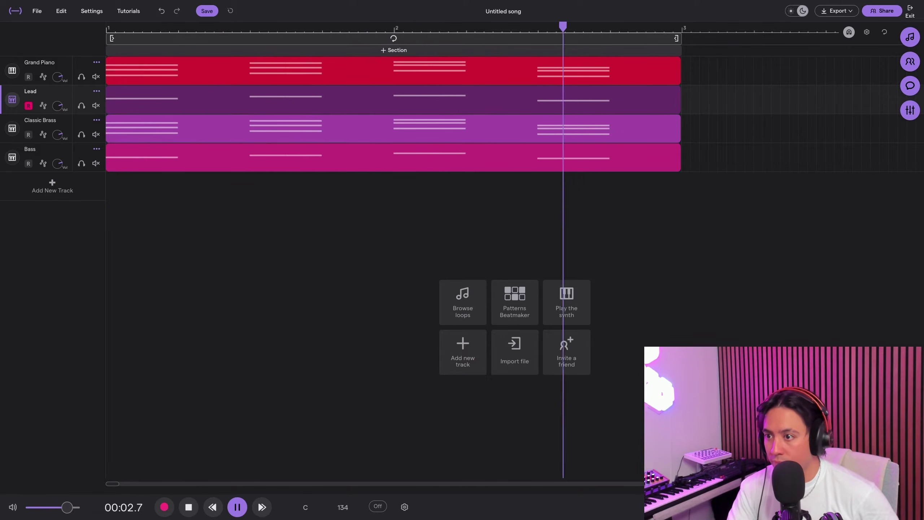
pyautogui.press('space')
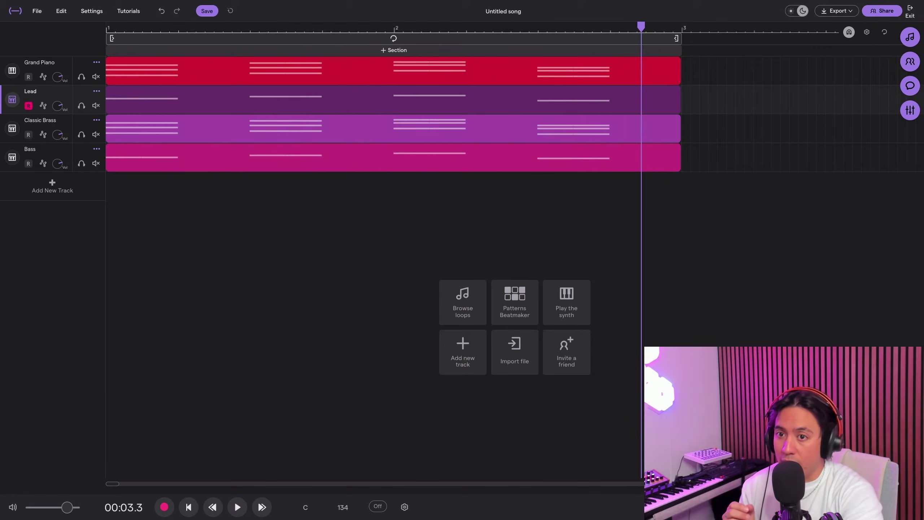
# Step: Search the loop library for halcyon, then preview and add Halcyon - Groove (Kick & Clap) and Halcyon - Journeys (Tops) as new tracks
pyautogui.click(910, 38)
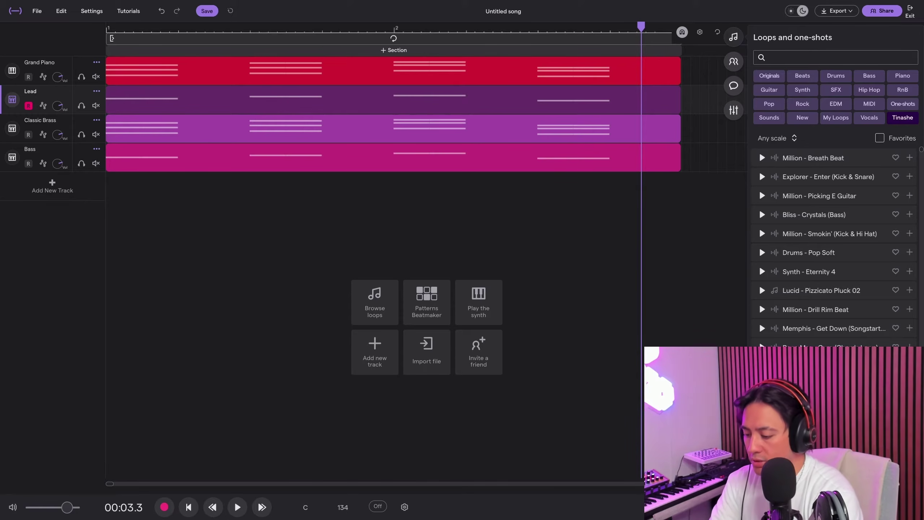
pyautogui.write('halcyon')
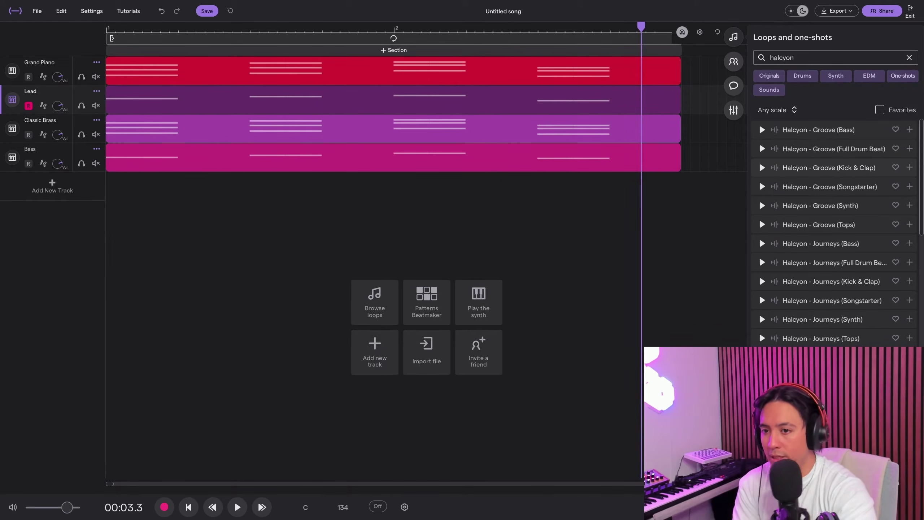
pyautogui.click(761, 167)
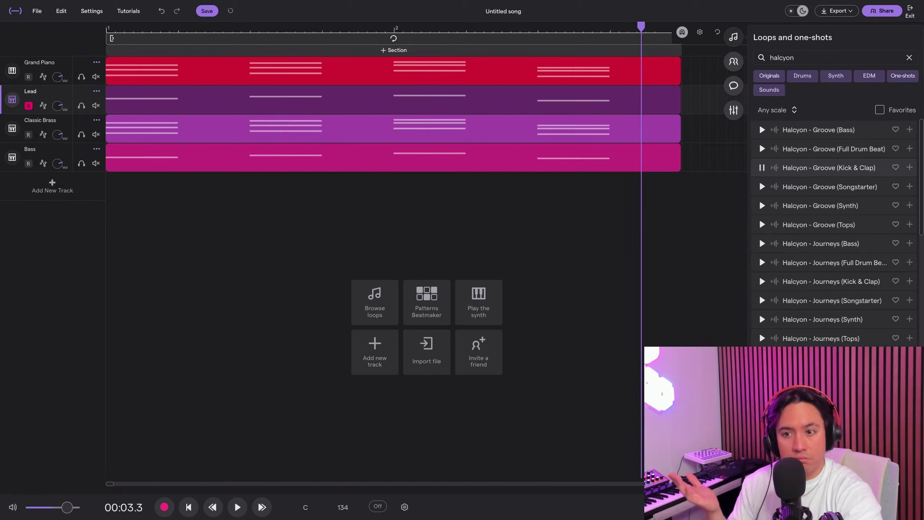
pyautogui.click(909, 167)
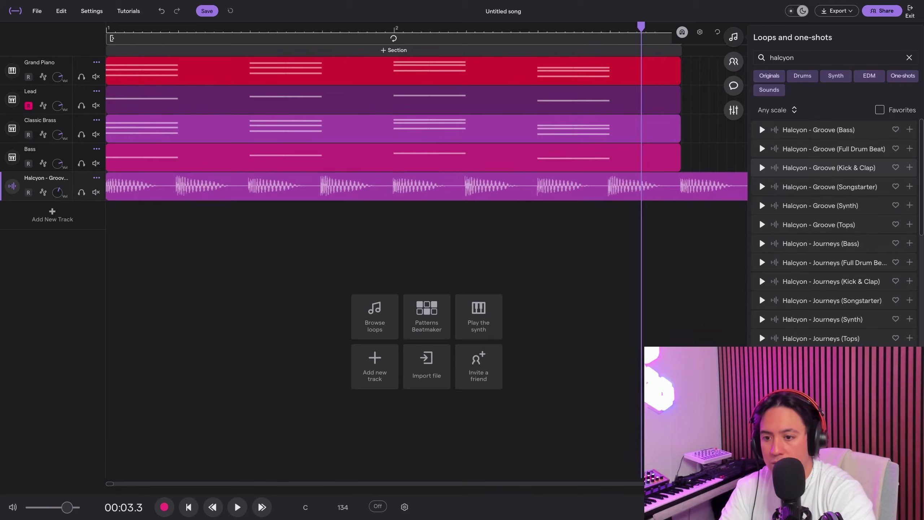
pyautogui.click(762, 338)
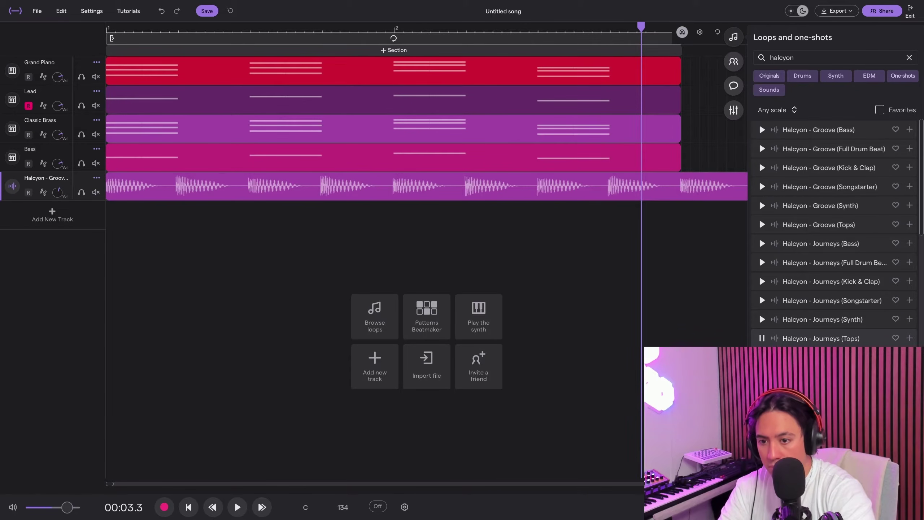
pyautogui.click(909, 338)
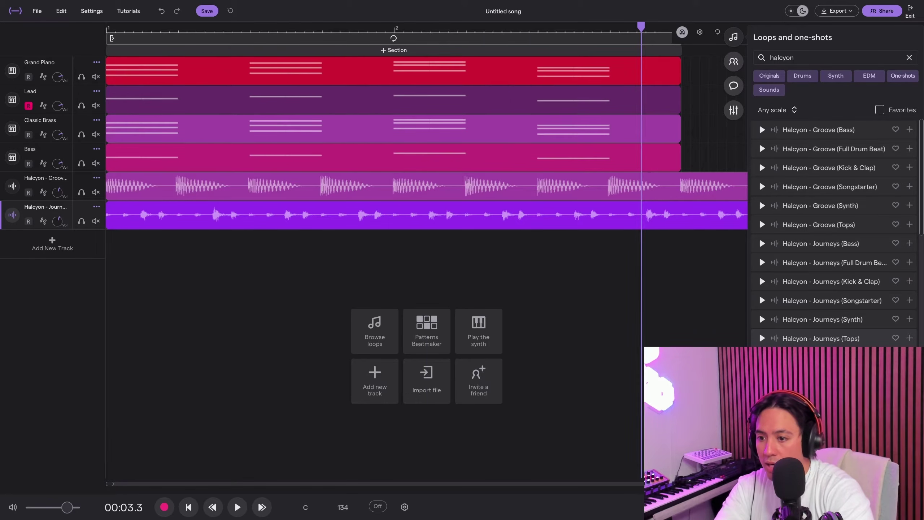
# Step: Split both Halcyon loops at bar 3, where the chord regions end, and delete the parts after it
pyautogui.click(725, 484)
pyautogui.hotkey('ctrl', '-')
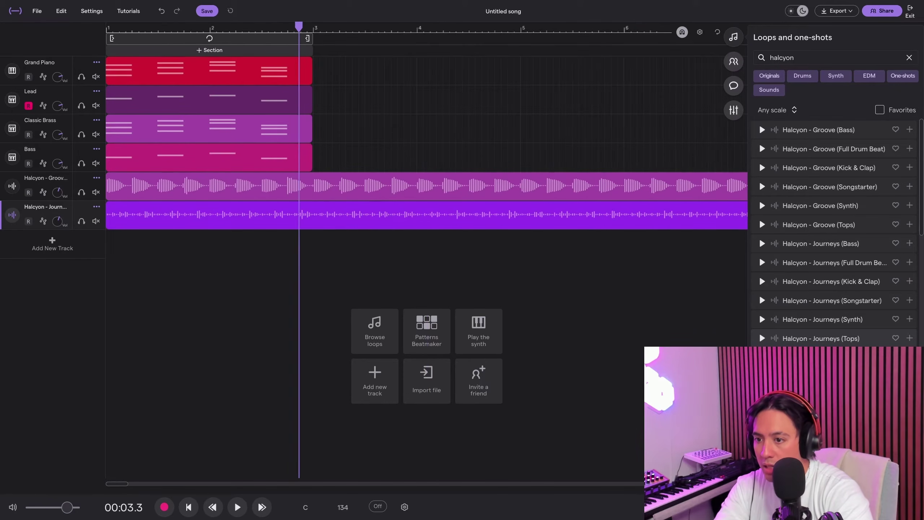
pyautogui.moveTo(287, 27); pyautogui.dragTo(301, 26)
pyautogui.moveTo(349, 247); pyautogui.dragTo(320, 187)
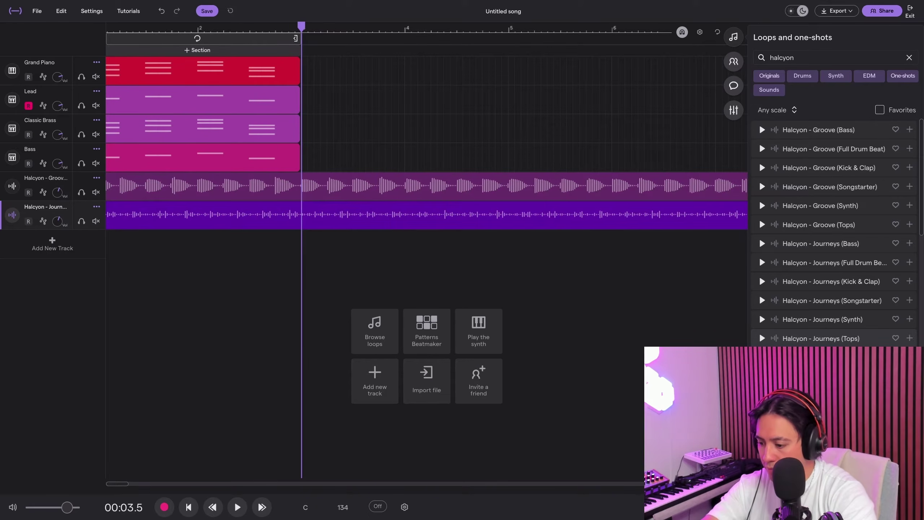
pyautogui.hotkey('ctrl', 'e')
pyautogui.moveTo(381, 245); pyautogui.dragTo(375, 111)
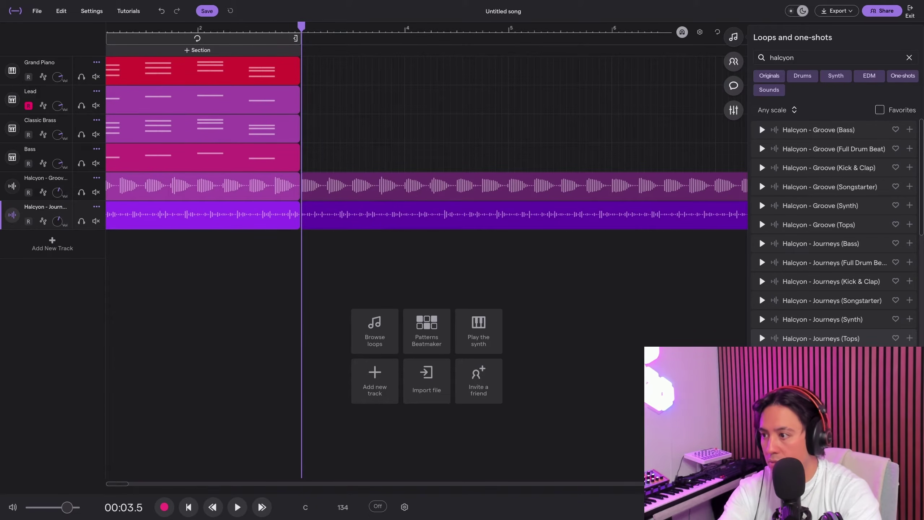
pyautogui.press('Delete')
# Step: Turn on looping for the first two bars and play all tracks with the drums from the start
pyautogui.moveTo(301, 27); pyautogui.dragTo(106, 27)
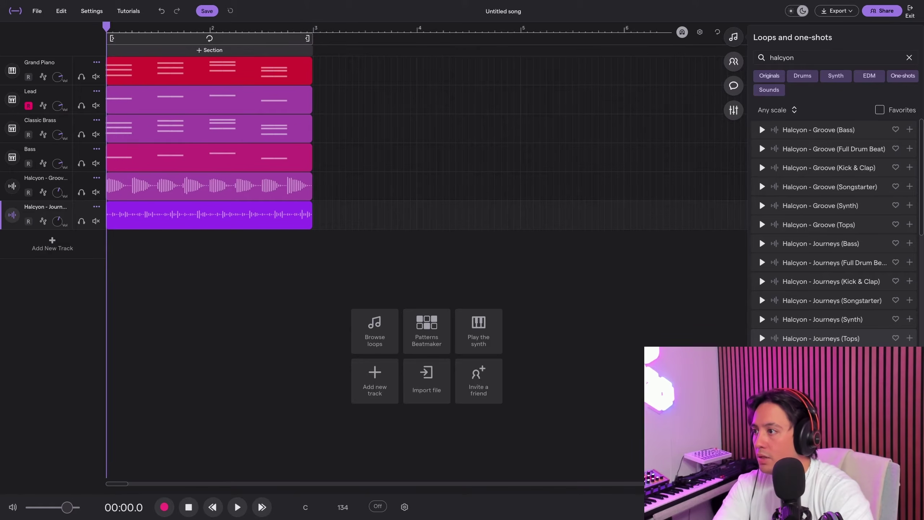
pyautogui.press('l')
pyautogui.press('space')
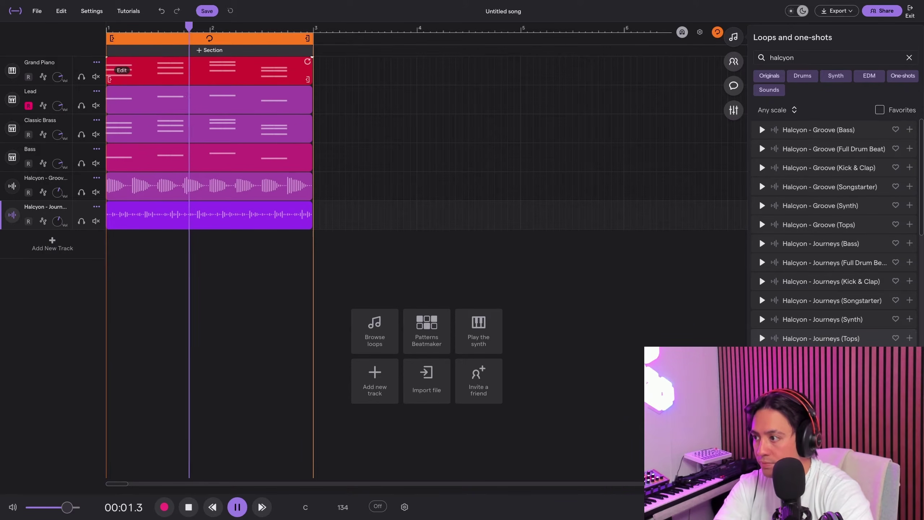
pyautogui.press('space')
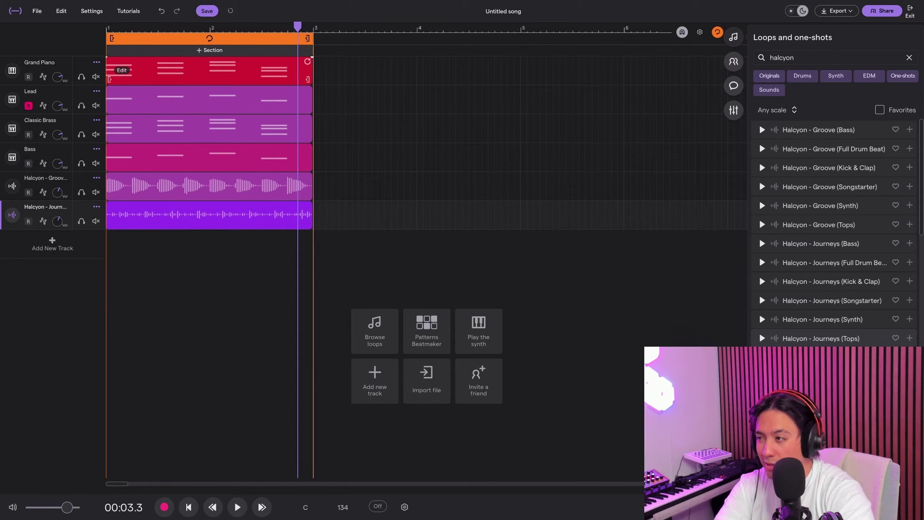
pyautogui.press('Return')
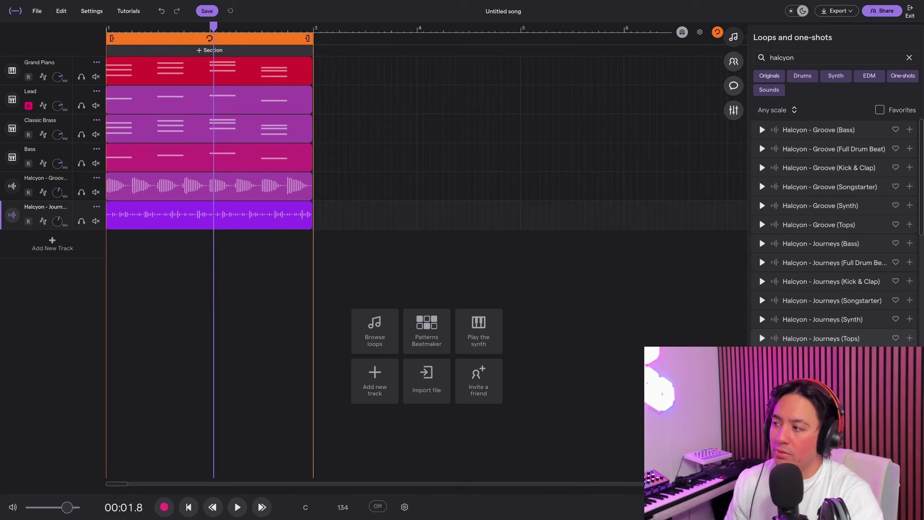
# Step: Add an Instant Sidechain effect after the Reverb on the Bass track and set it to Medium duck
pyautogui.click(12, 158)
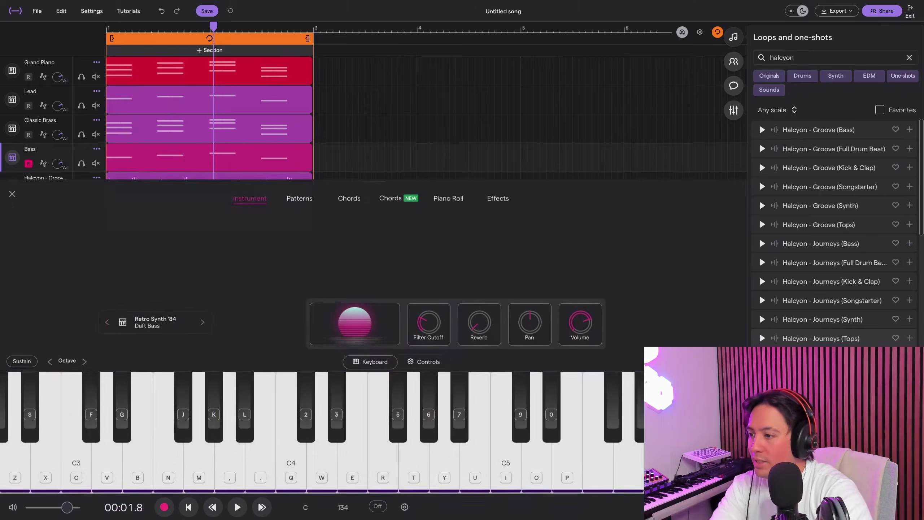
pyautogui.click(498, 198)
pyautogui.click(378, 343)
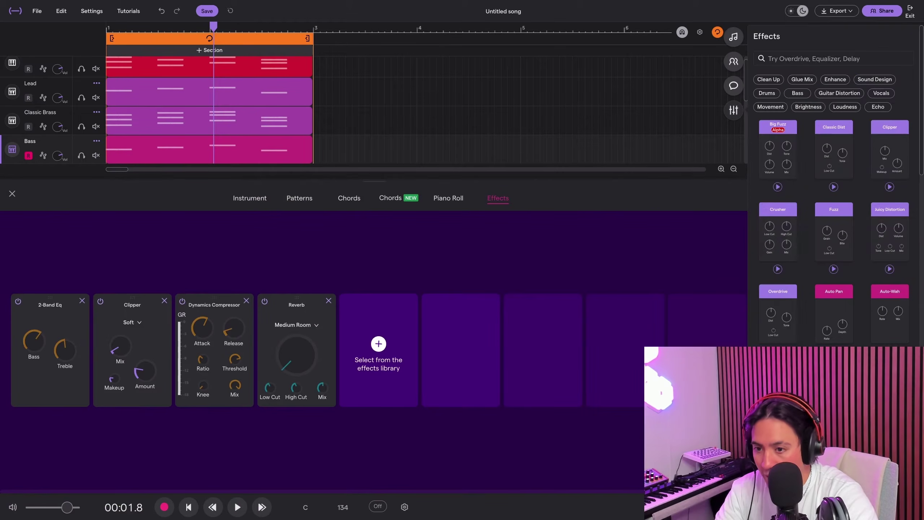
pyautogui.scroll(-5, 833, 251)
pyautogui.click(889, 183)
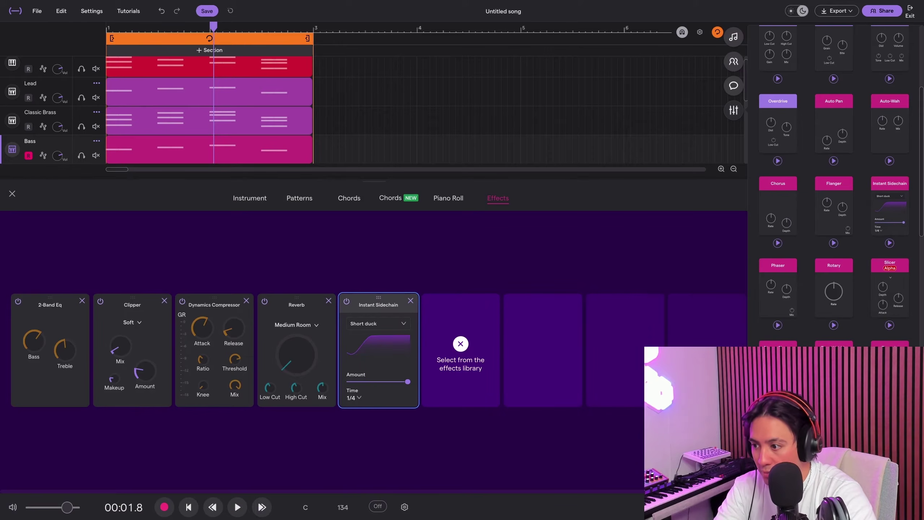
pyautogui.click(378, 324)
pyautogui.click(371, 339)
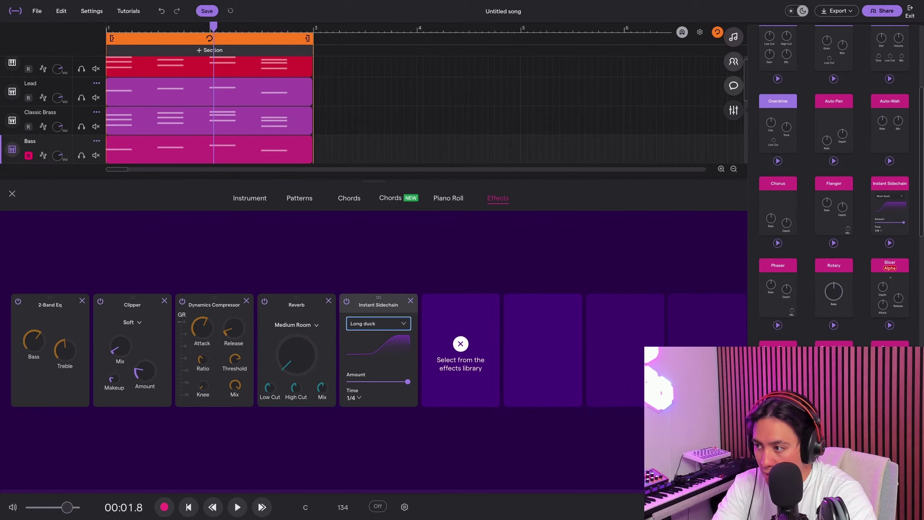
# Step: Solo the Halcyon - Groove kick track and play it, then solo the Bass as well and listen to both together
pyautogui.scroll(-1, 209, 122)
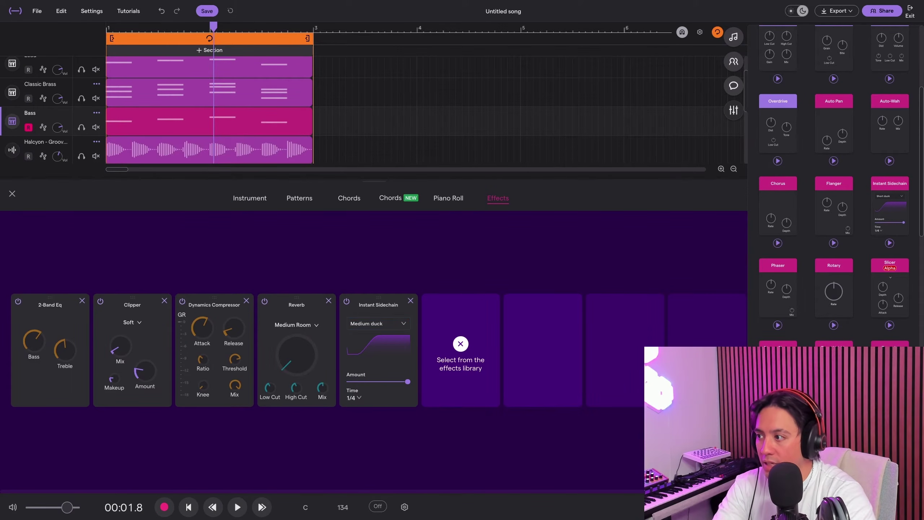
pyautogui.click(81, 156)
pyautogui.press('space')
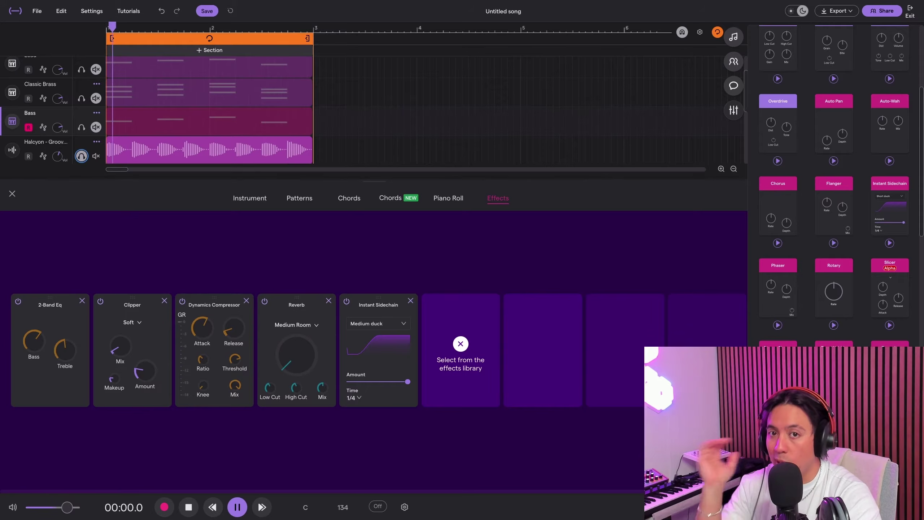
pyautogui.press('space')
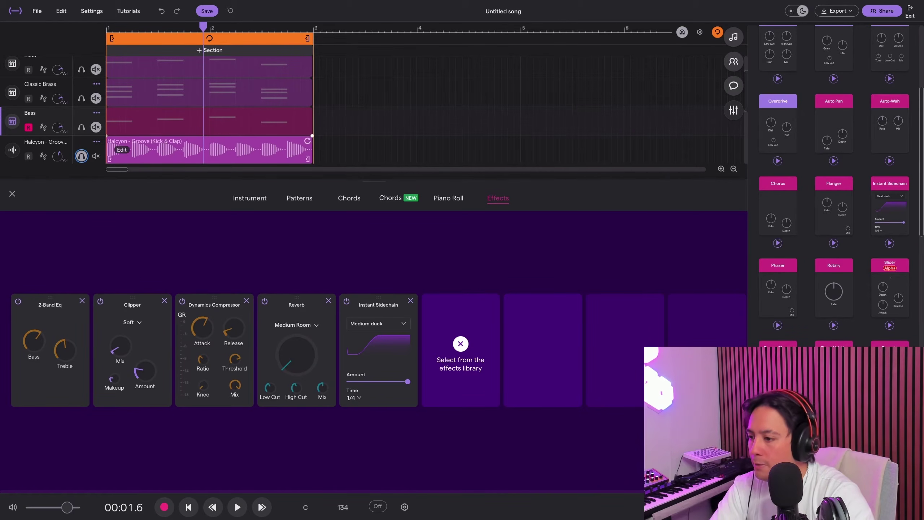
pyautogui.click(81, 127)
pyautogui.press('space')
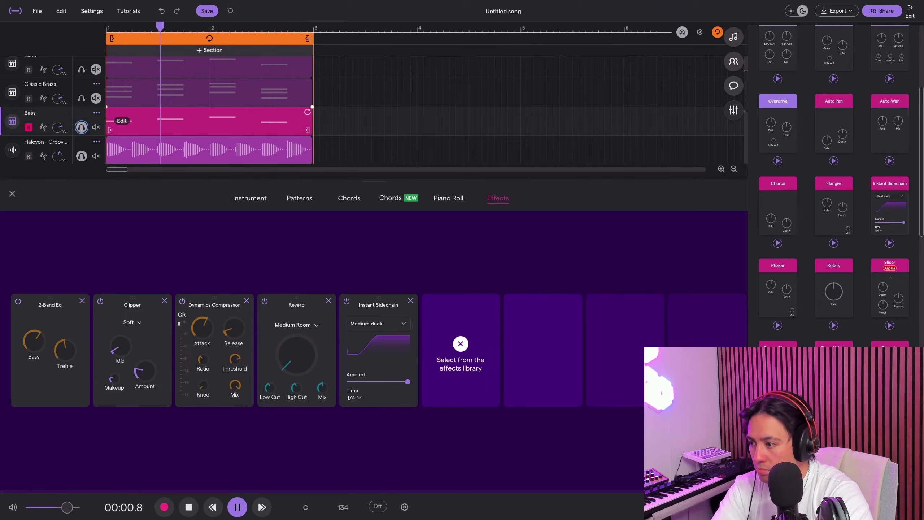
pyautogui.press('space')
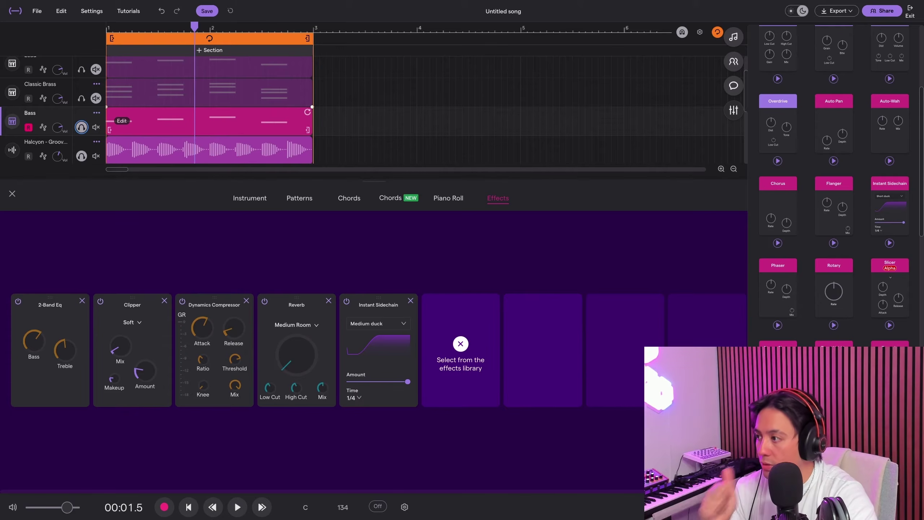
# Step: Add an Instant Sidechain effect after the Reverb on the Classic Brass track and set it to Medium duck
pyautogui.click(40, 84)
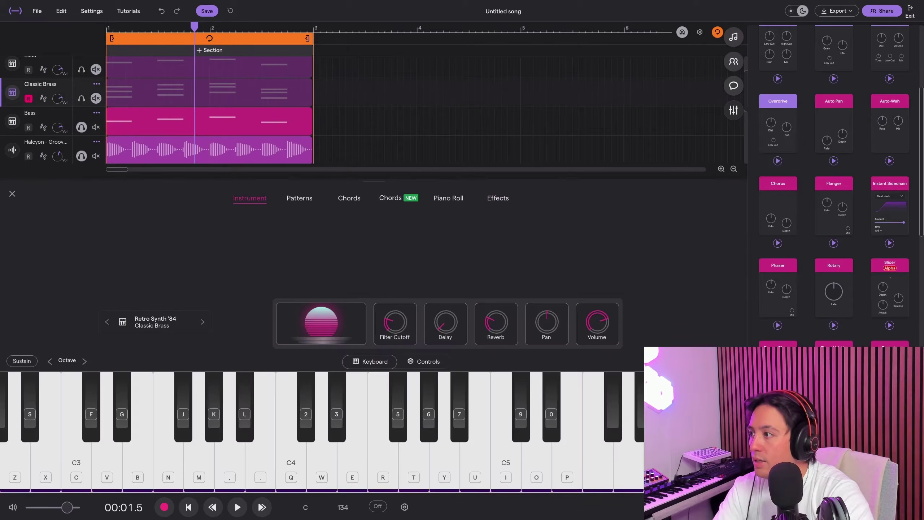
pyautogui.click(889, 183)
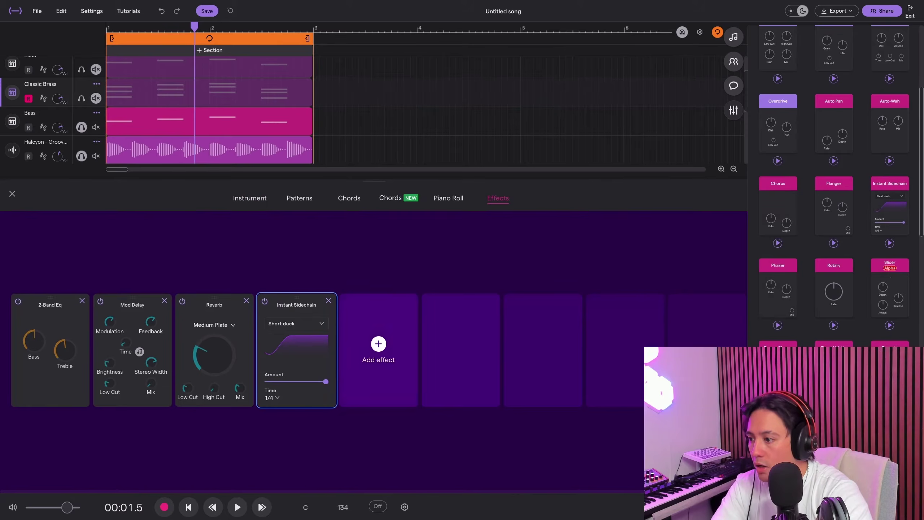
pyautogui.click(297, 322)
pyautogui.click(291, 337)
# Step: Add an Instant Sidechain effect after the Reverb on the Lead track and choose its duck preset
pyautogui.scroll(1, 254, 110)
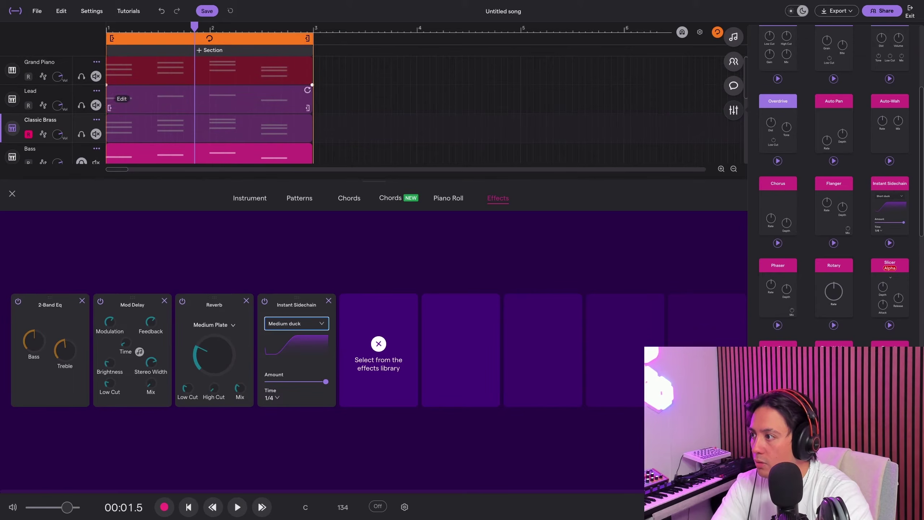
pyautogui.click(55, 93)
pyautogui.click(889, 183)
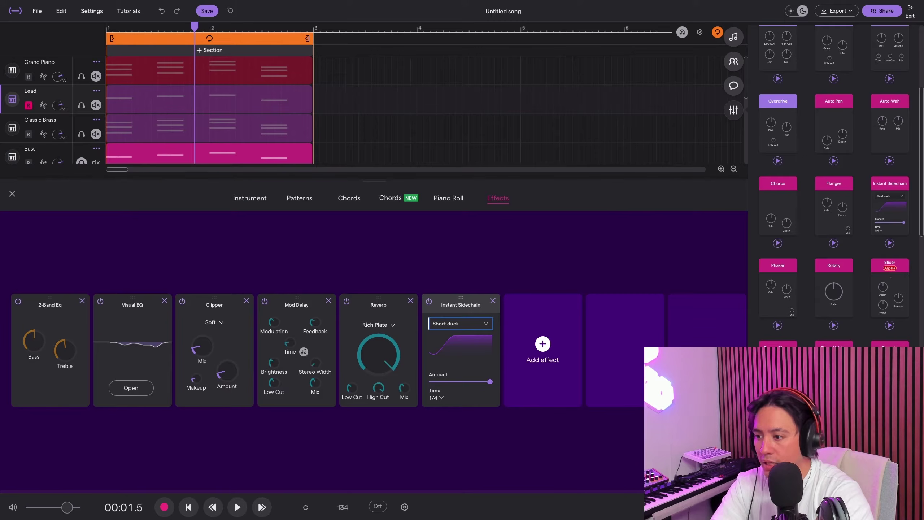
pyautogui.click(459, 336)
pyautogui.press('Up')
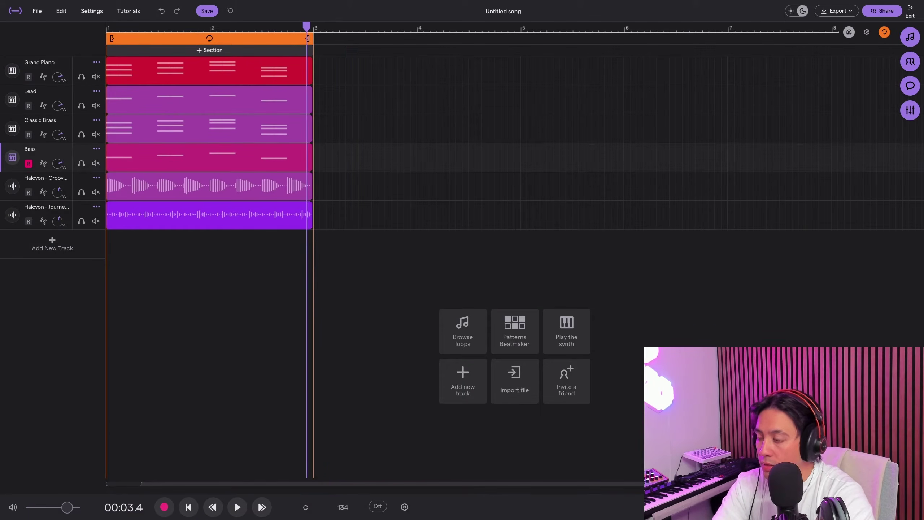
# Step: Return the playhead to the start of bar 1 and open the Grand Piano region's notes in the Piano Roll
pyautogui.click(346, 131)
pyautogui.moveTo(218, 27); pyautogui.dragTo(106, 28)
pyautogui.click(121, 70)
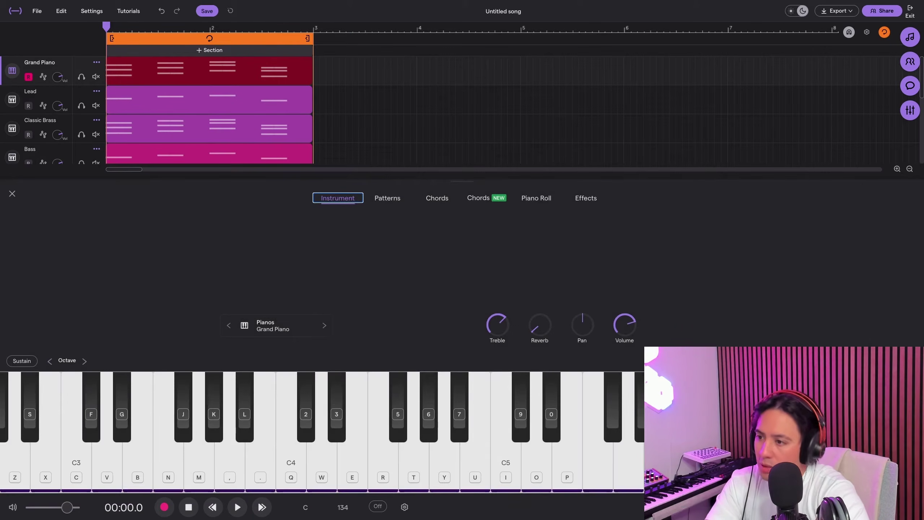
pyautogui.click(536, 198)
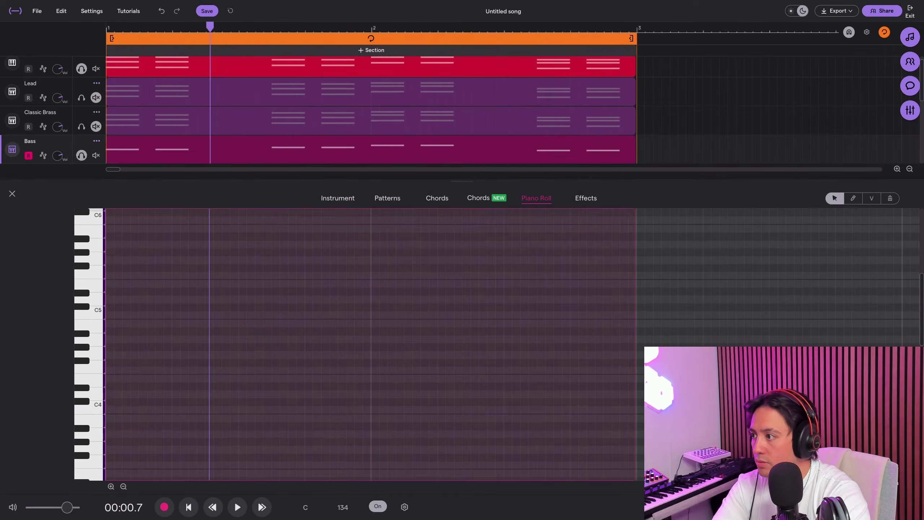
# Step: Solo the Classic Brass along with the Grand Piano and Bass and play them together
pyautogui.click(81, 127)
pyautogui.click(96, 127)
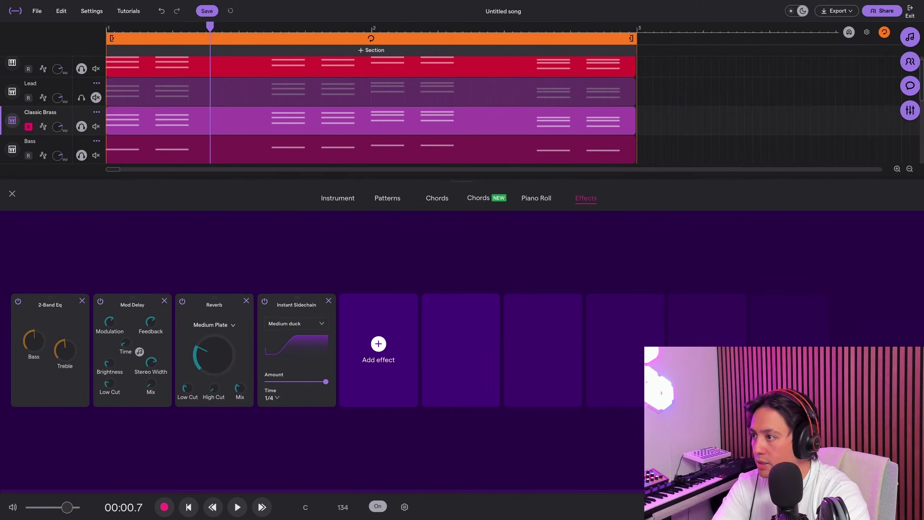
pyautogui.press('space')
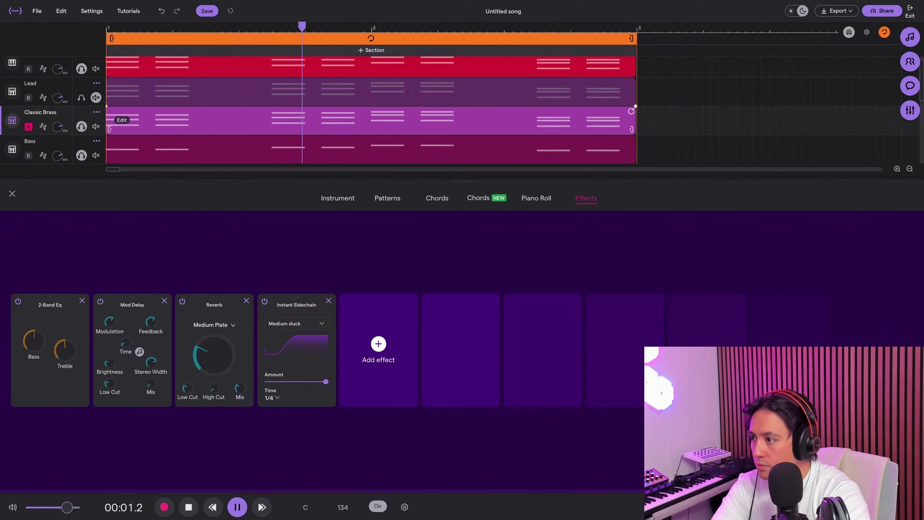
pyautogui.press('space')
# Step: Play the repeated-chord pattern with all tracks sounding together from the start of the loop
pyautogui.click(164, 124)
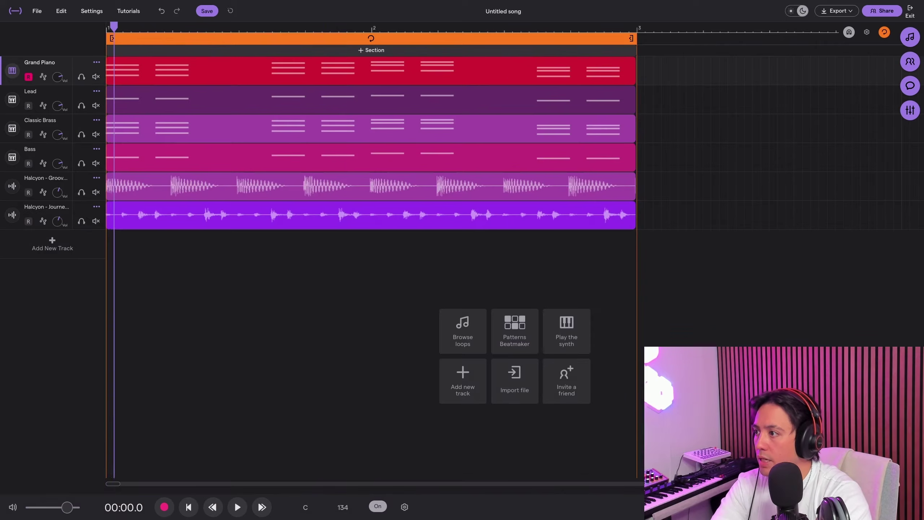
pyautogui.click(364, 71)
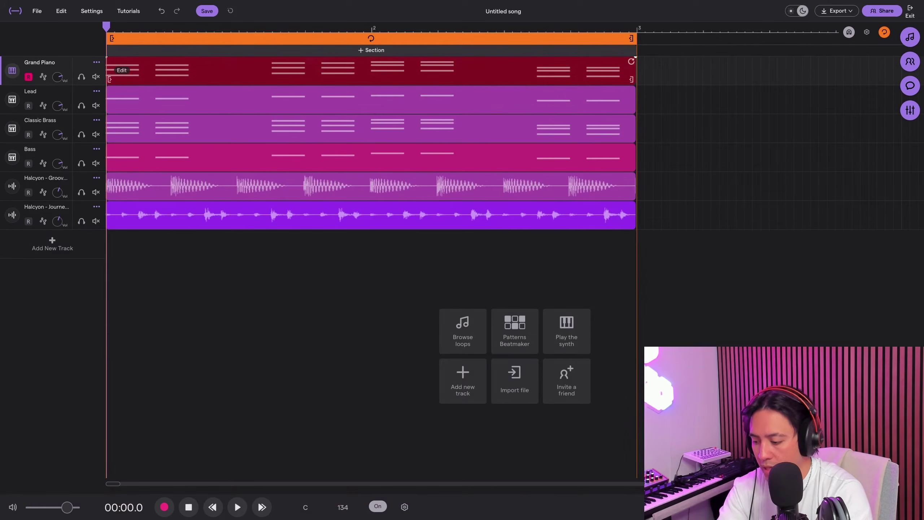
pyautogui.press('space')
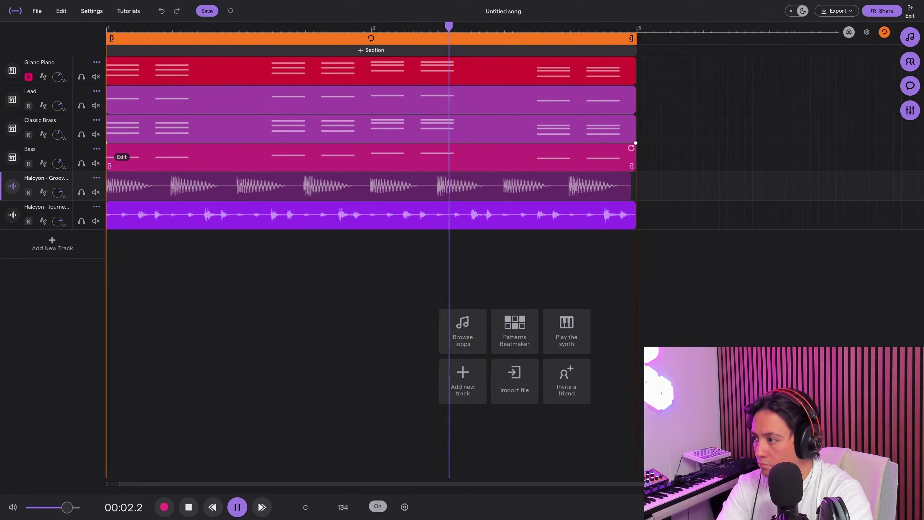
pyautogui.press('space')
# Step: Examine the Lead region's notes in the Piano Roll and open the Lead track's instrument settings
pyautogui.click(44, 92)
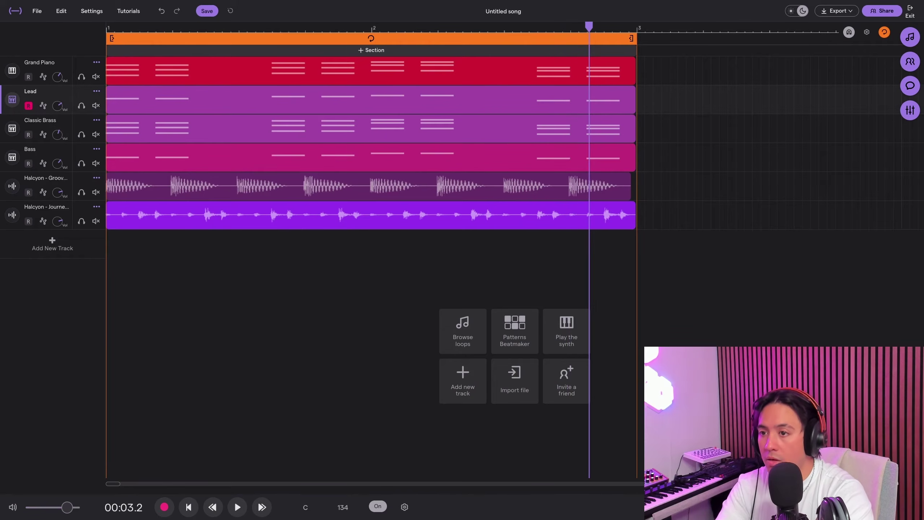
pyautogui.doubleClick(370, 99)
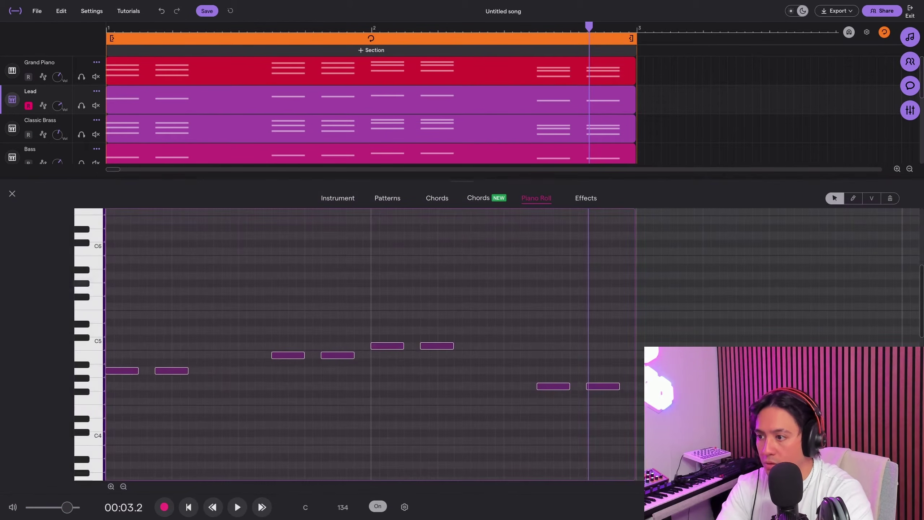
pyautogui.click(337, 198)
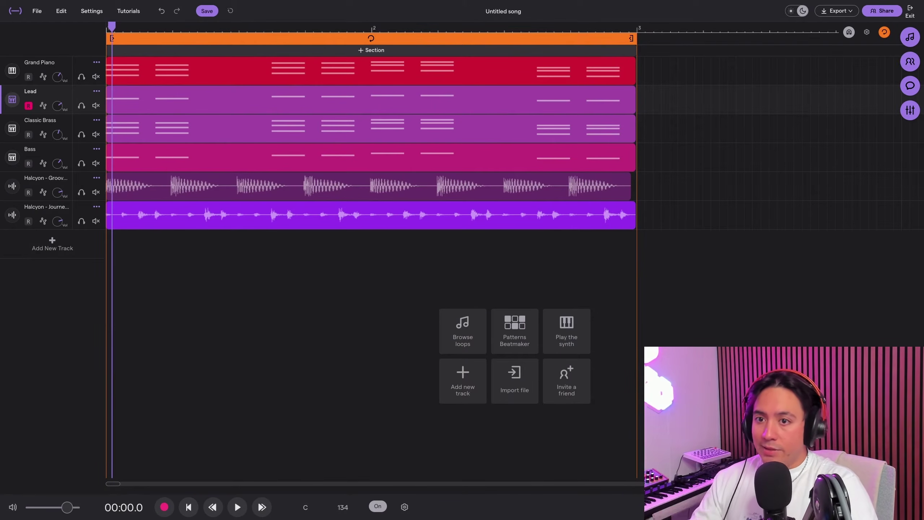
# Step: Search the loop library for "arp", preview Pearls - Air (Arpeggio) and add it to the song
pyautogui.click(910, 37)
pyautogui.doubleClick(781, 58)
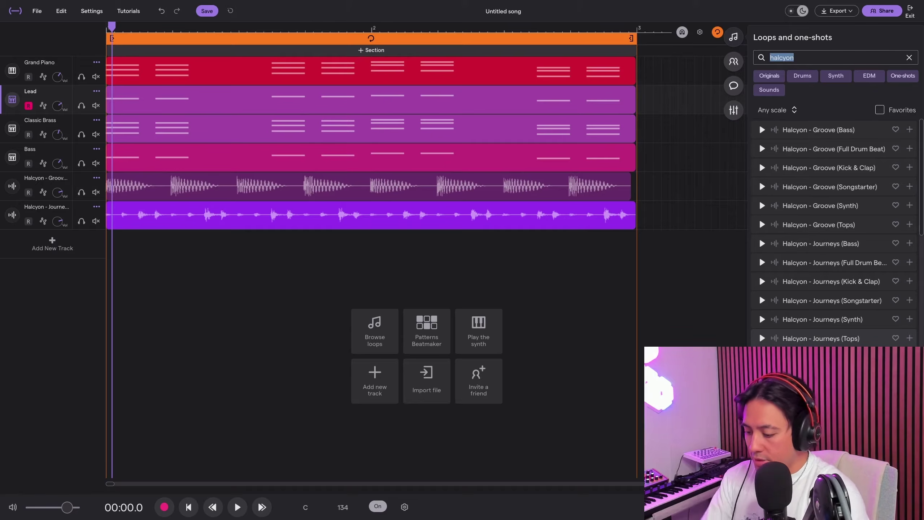
pyautogui.write('arp')
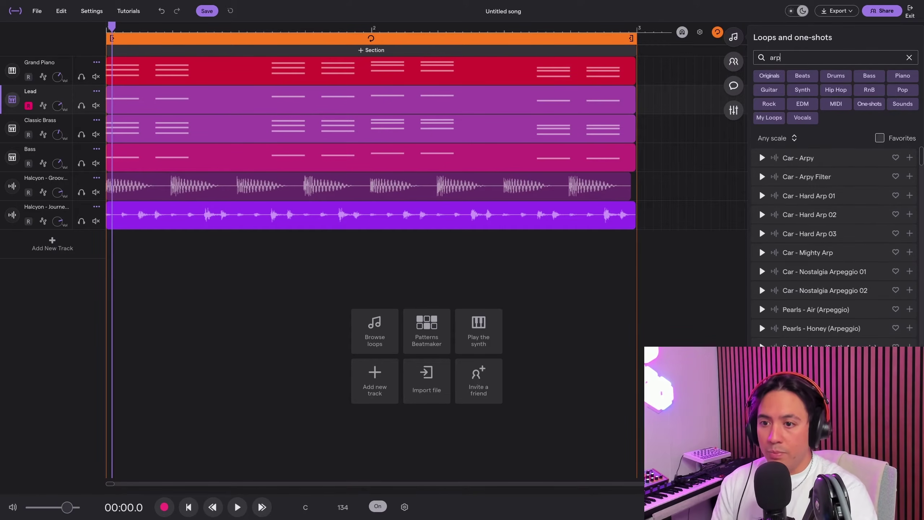
pyautogui.click(761, 309)
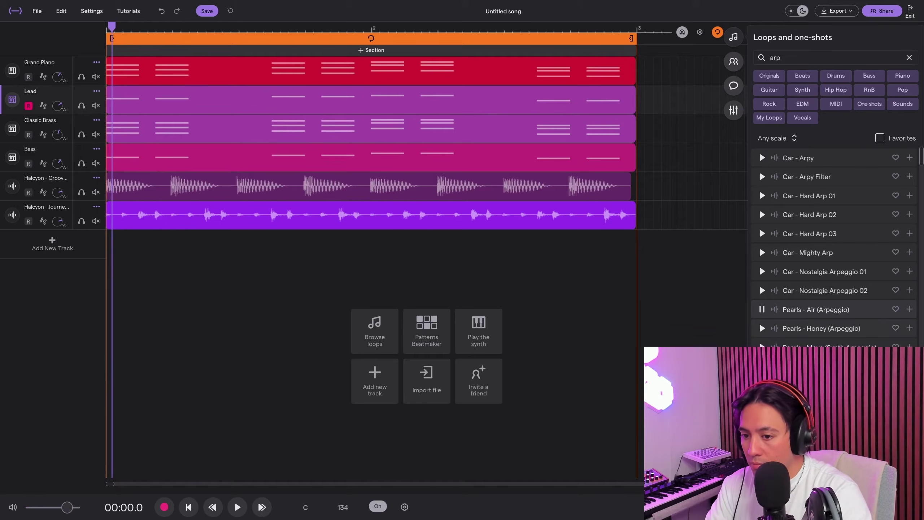
pyautogui.click(909, 309)
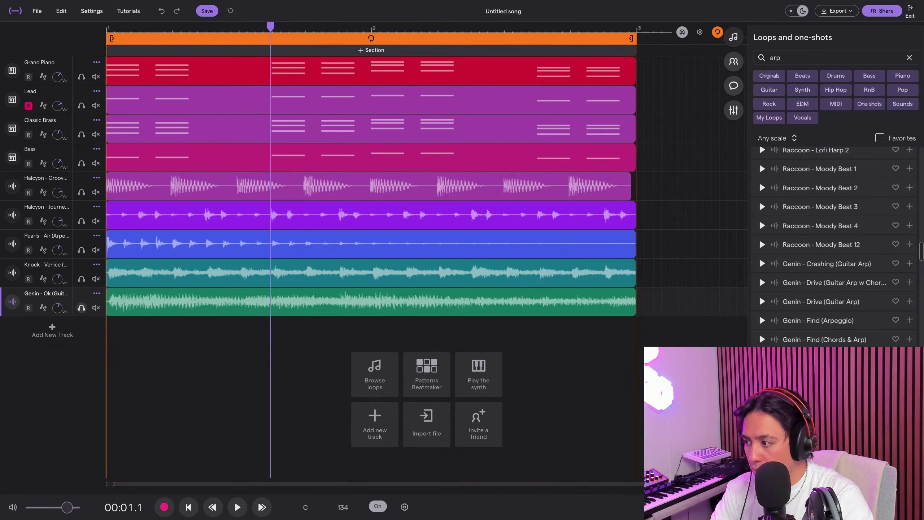
# Step: Solo the Genin - Ok guitar loop and play it, briefly adding the Classic Brass to compare them
pyautogui.click(81, 307)
pyautogui.press('space')
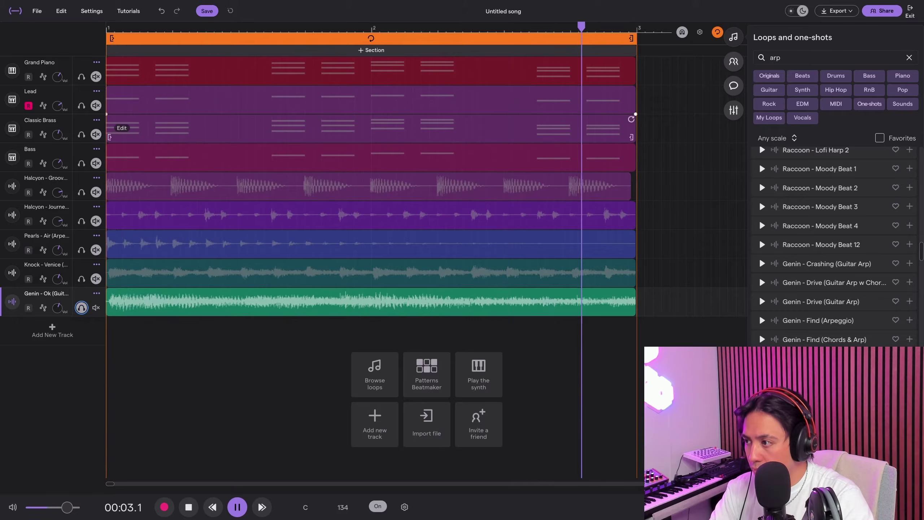
pyautogui.click(81, 134)
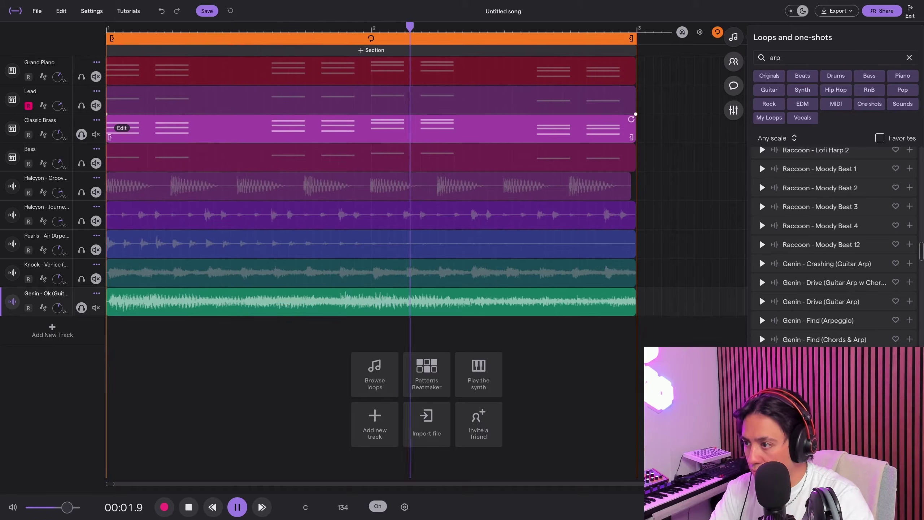
pyautogui.press('space')
pyautogui.click(81, 134)
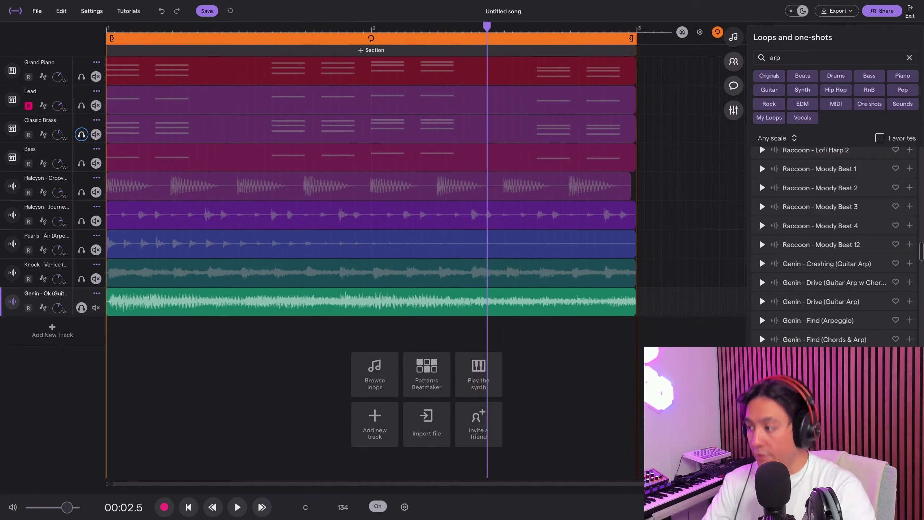
# Step: Clear the solo on the Genin - Ok track and play all tracks from the start
pyautogui.click(81, 307)
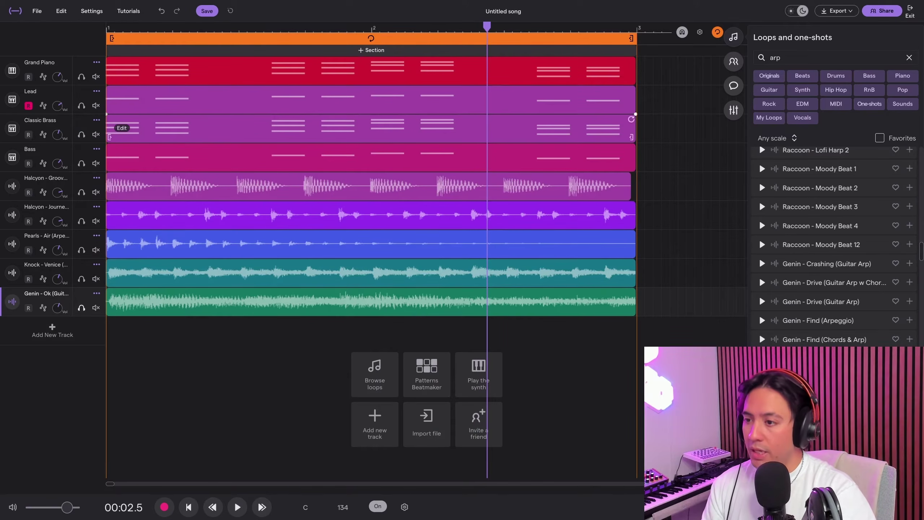
pyautogui.press('Return')
pyautogui.press('space')
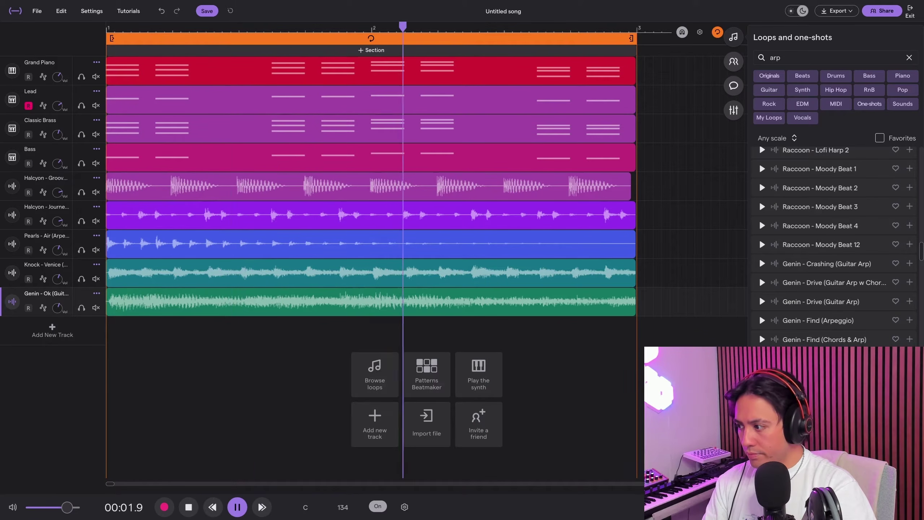
# Step: Stop playback and add an Instant Sidechain effect after the 2-Band Eq on the Knock - Venice track
pyautogui.click(12, 272)
pyautogui.press('space')
pyautogui.click(889, 204)
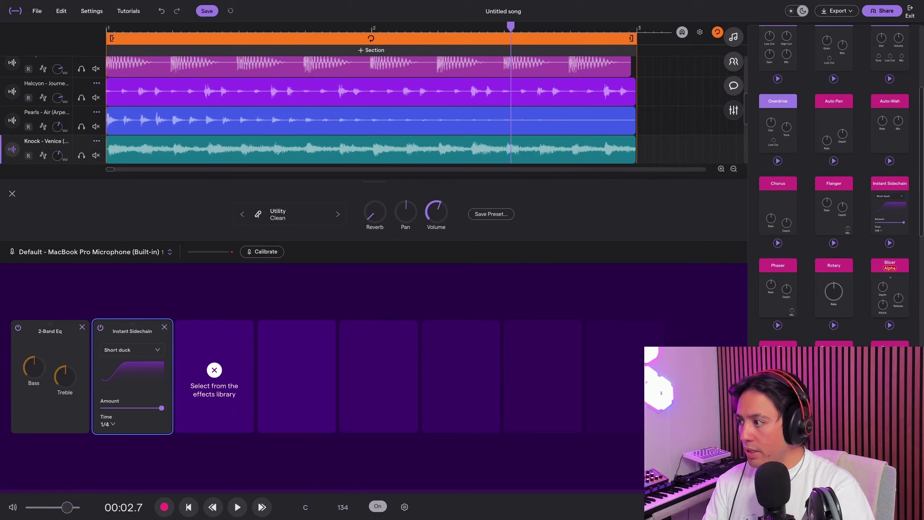
# Step: Add an Instant Sidechain effect to the Genin - Ok guitar track and adjust its duck preset
pyautogui.scroll(-2, 12, 131)
pyautogui.click(12, 131)
pyautogui.click(890, 206)
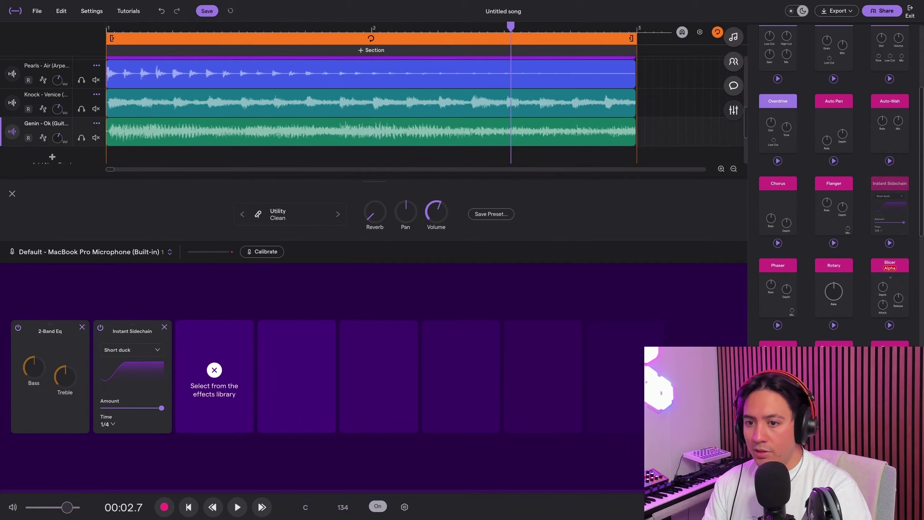
pyautogui.click(132, 350)
# Step: Set the Knock - Venice track's Instant Sidechain to Medium duck and play the full mix from the start
pyautogui.click(46, 95)
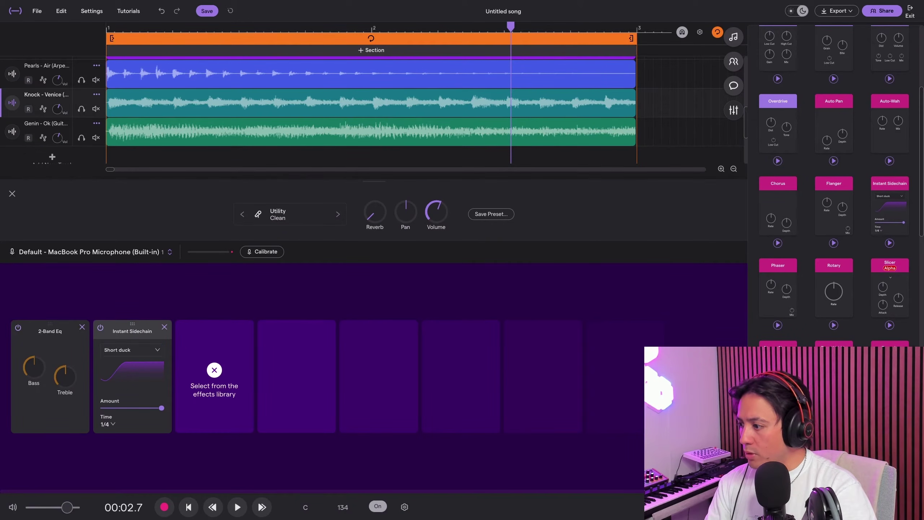
pyautogui.click(11, 193)
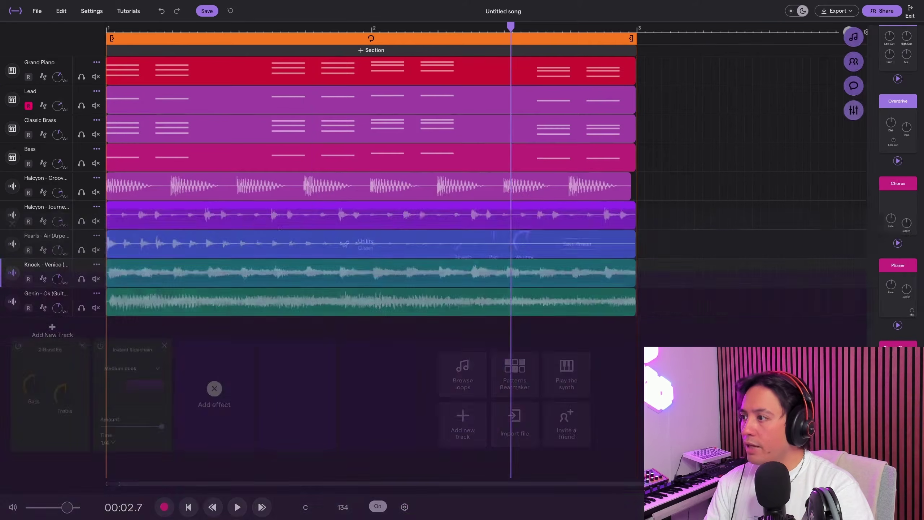
pyautogui.press('Return')
pyautogui.press('space')
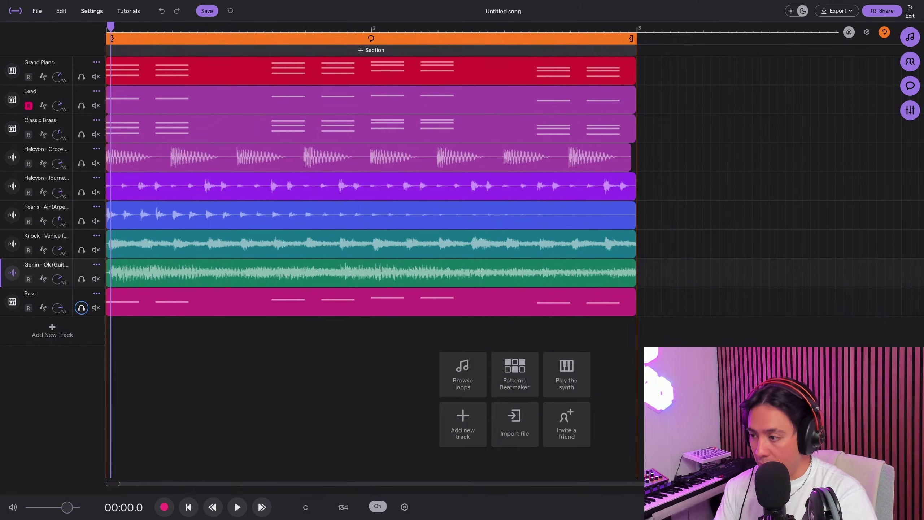
# Step: Select the regions on all tracks and move them two bars along so they start at bar 3
pyautogui.moveTo(354, 377); pyautogui.dragTo(242, 80)
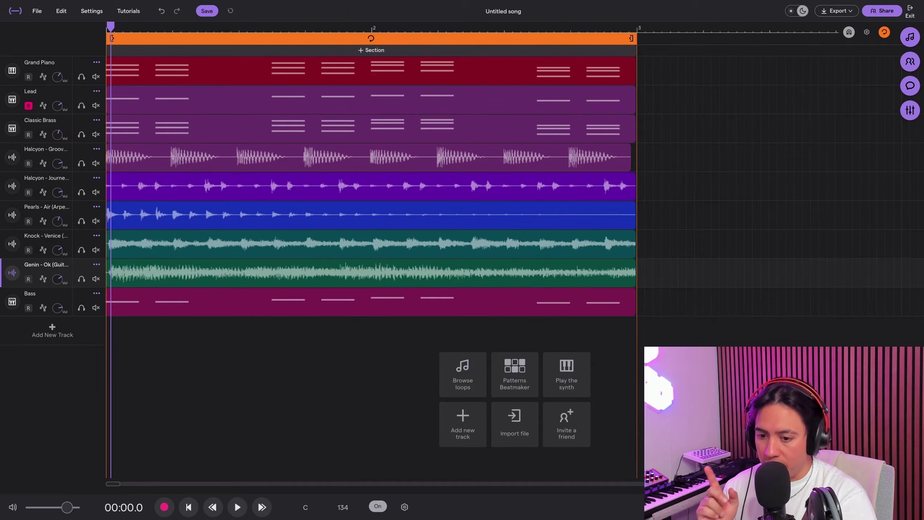
pyautogui.scroll(-6, 371, 251)
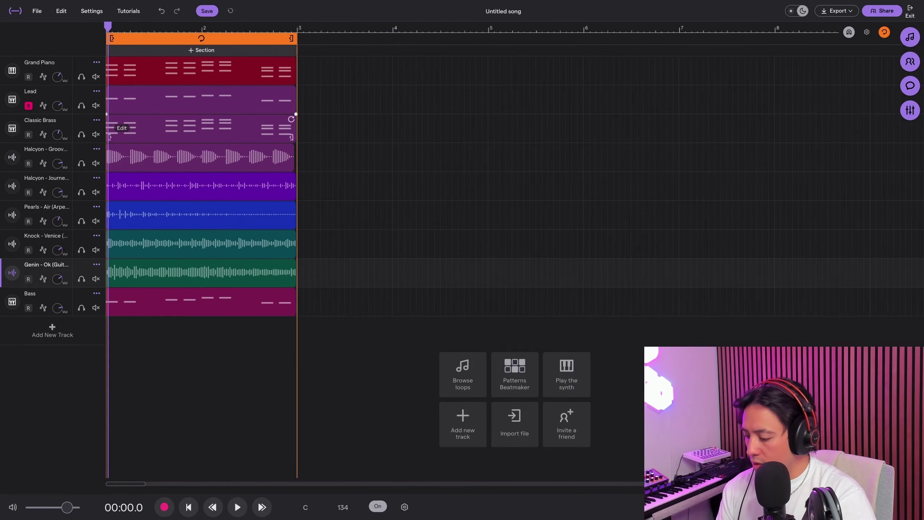
pyautogui.moveTo(201, 71); pyautogui.dragTo(391, 71)
pyautogui.click(580, 186)
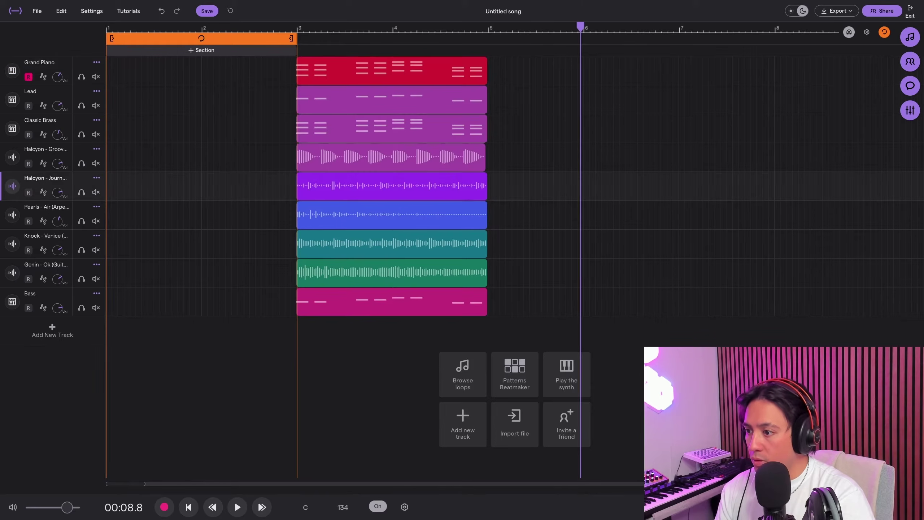
# Step: Copy the Halcyon - Journeys, Pearls - Air, Knock - Venice and Genin - Ok loops into bars 1 and 2 and play them
pyautogui.moveTo(514, 266); pyautogui.dragTo(180, 188)
pyautogui.press('space')
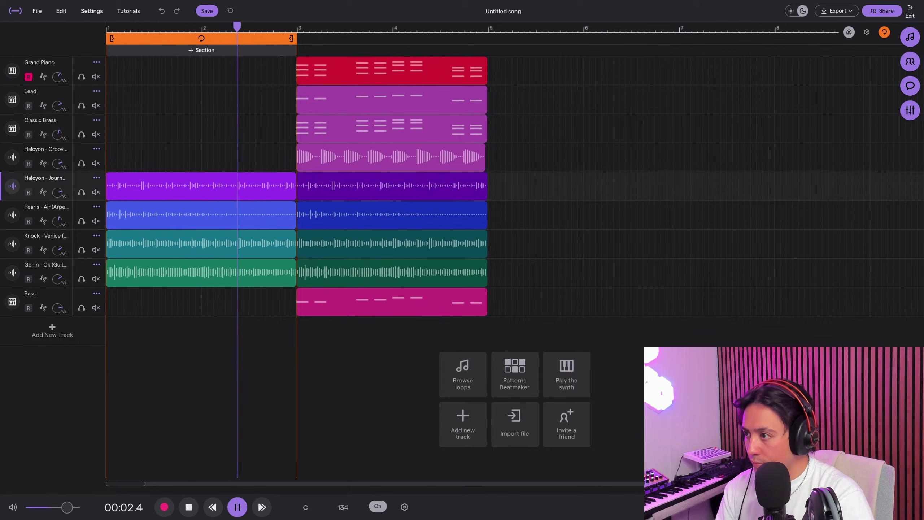
pyautogui.press('space')
# Step: Copy the Classic Brass region into bars 1 and 2 and play the arrangement with looping off
pyautogui.moveTo(437, 128); pyautogui.dragTo(246, 128)
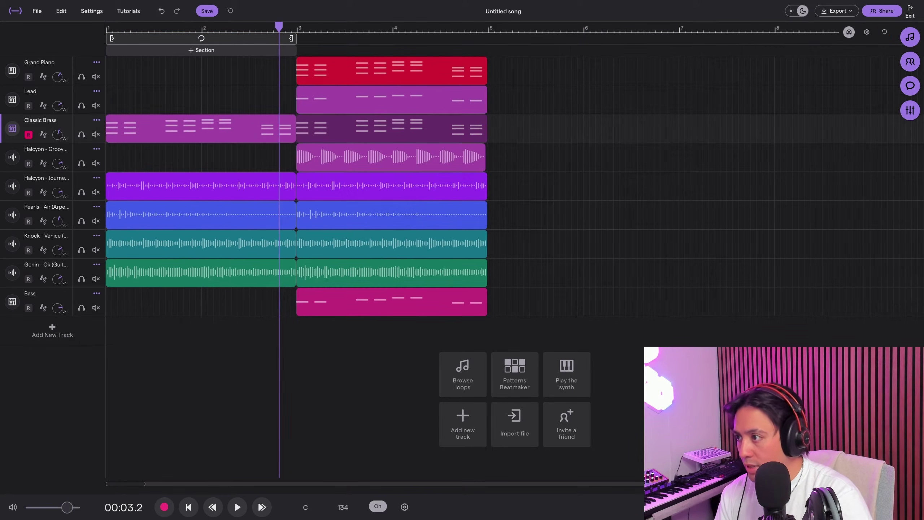
pyautogui.press('space')
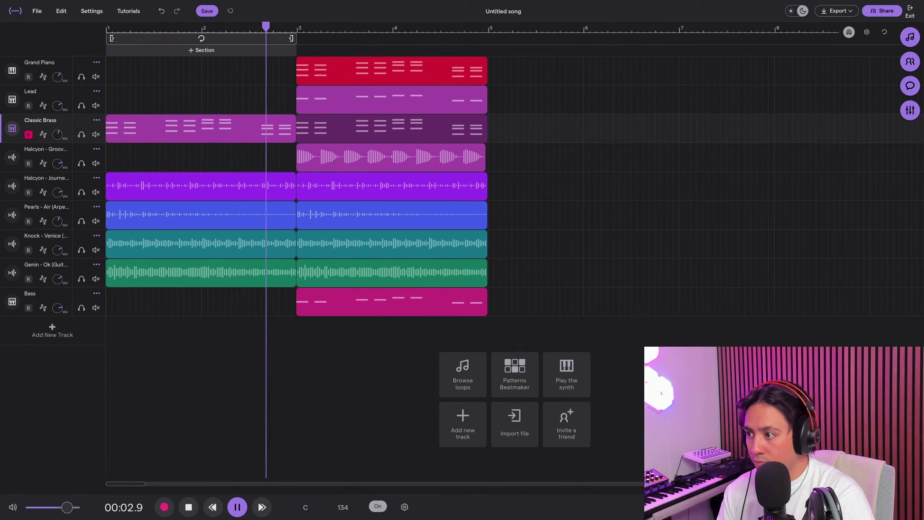
# Step: Stop playback and search the loop library for "EF/EX" sounds
pyautogui.press('space')
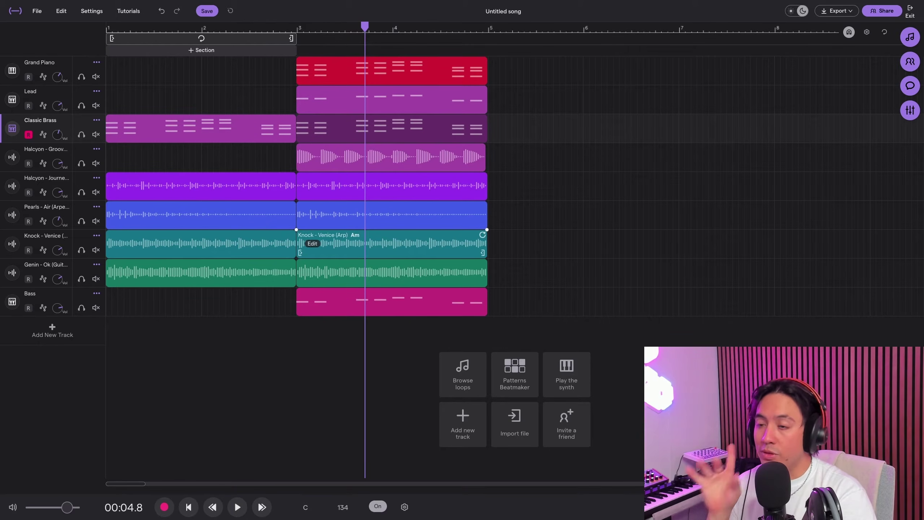
pyautogui.click(910, 37)
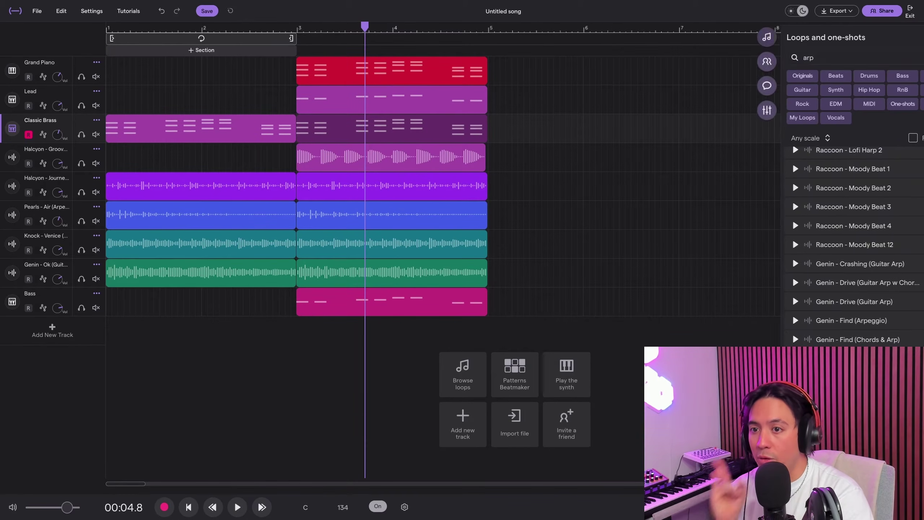
pyautogui.doubleClick(775, 57)
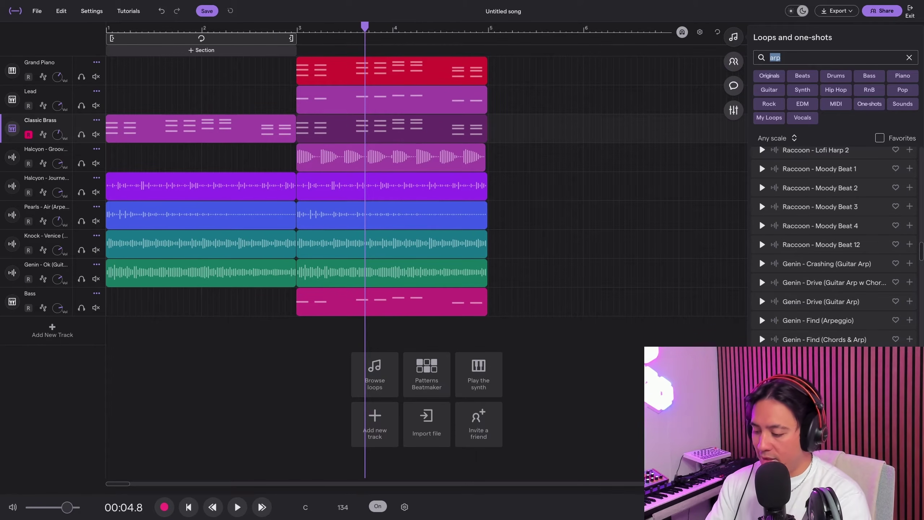
pyautogui.write('EF/EX')
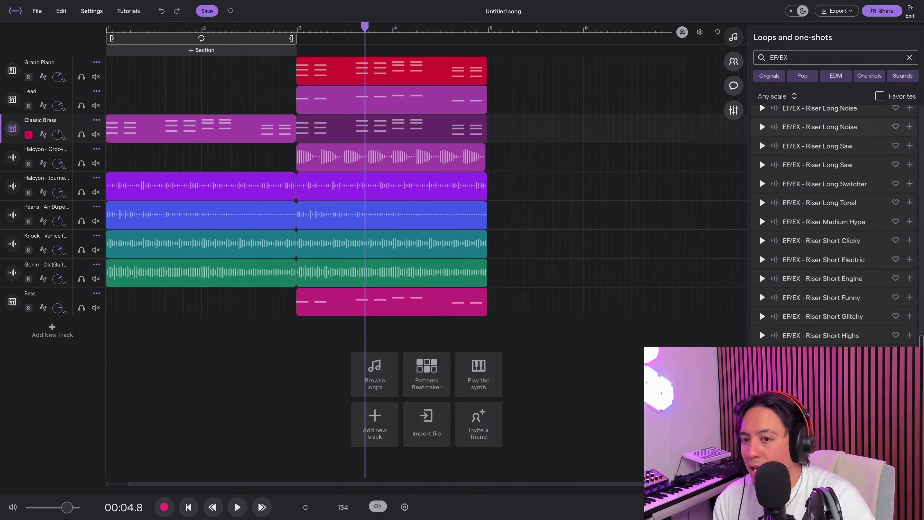
# Step: Add EF/EX - Riser Long Noise, a short EF/EX riser and EF/EX - SFX Transition Long Cymbal as new tracks
pyautogui.click(761, 127)
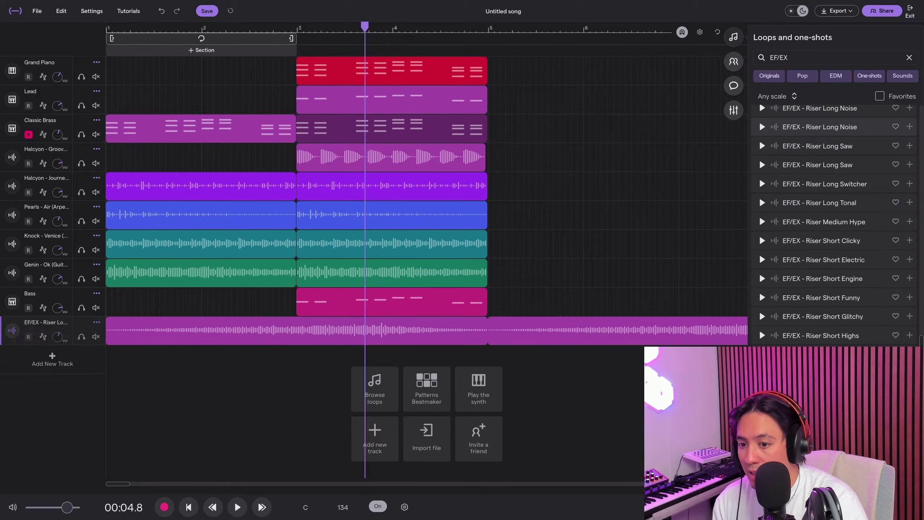
pyautogui.scroll(-5, 759, 267)
pyautogui.click(761, 319)
pyautogui.scroll(-5, 818, 319)
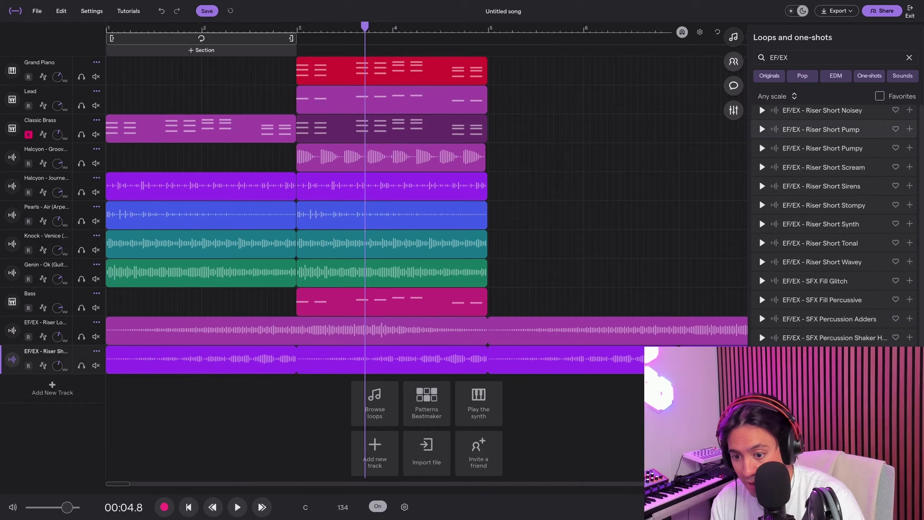
pyautogui.scroll(-4, 818, 240)
pyautogui.doubleClick(819, 241)
pyautogui.scroll(-4, 818, 240)
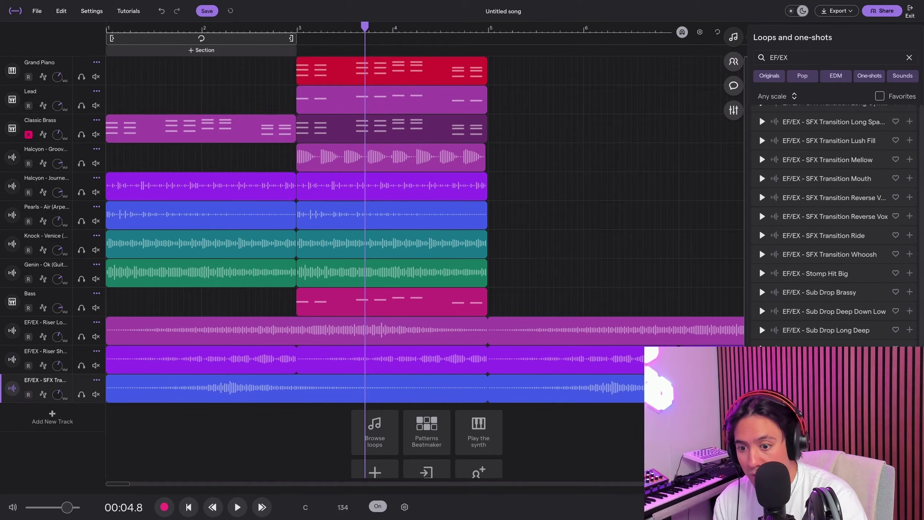
# Step: Add EF/EX - Sub Drop Long Tail and a one-bar sub drop as tracks, and shorten all EF/EX regions to one repetition
pyautogui.scroll(-3, 818, 270)
pyautogui.doubleClick(818, 270)
pyautogui.scroll(-1, 818, 270)
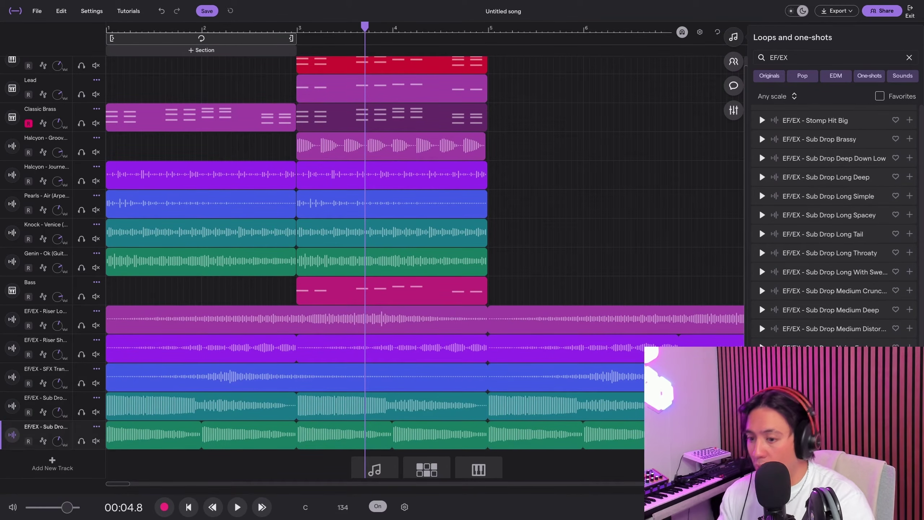
pyautogui.press('-')
pyautogui.press('-')
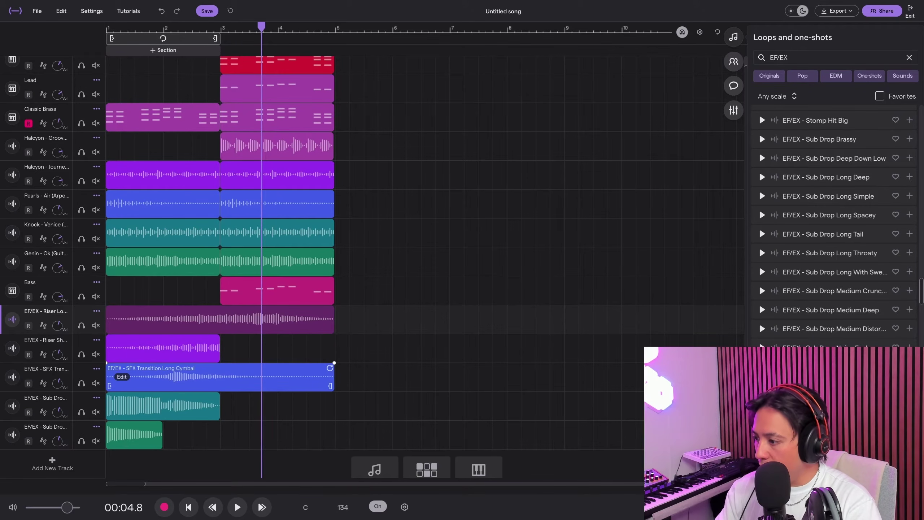
# Step: Move the SFX Transition Long Cymbal region so the peak of its swell lands on bar 3
pyautogui.moveTo(219, 377); pyautogui.dragTo(268, 377)
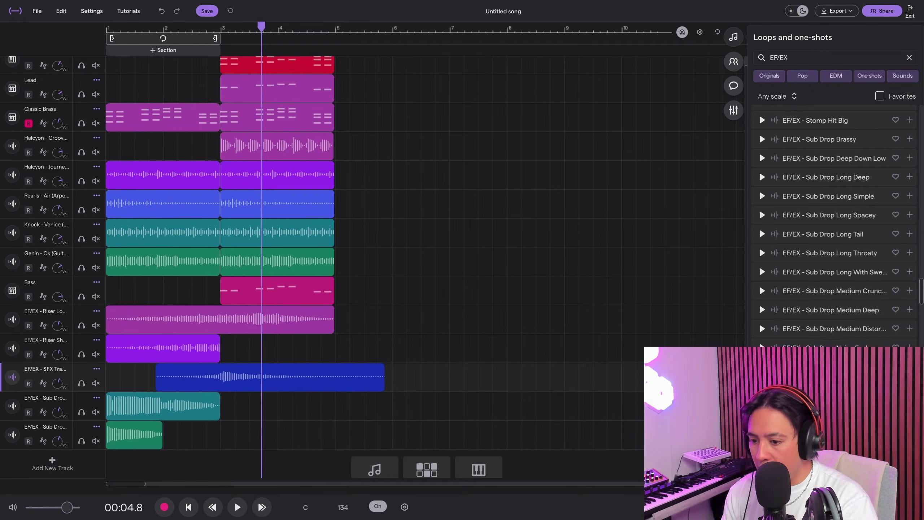
pyautogui.scroll(5, 269, 404)
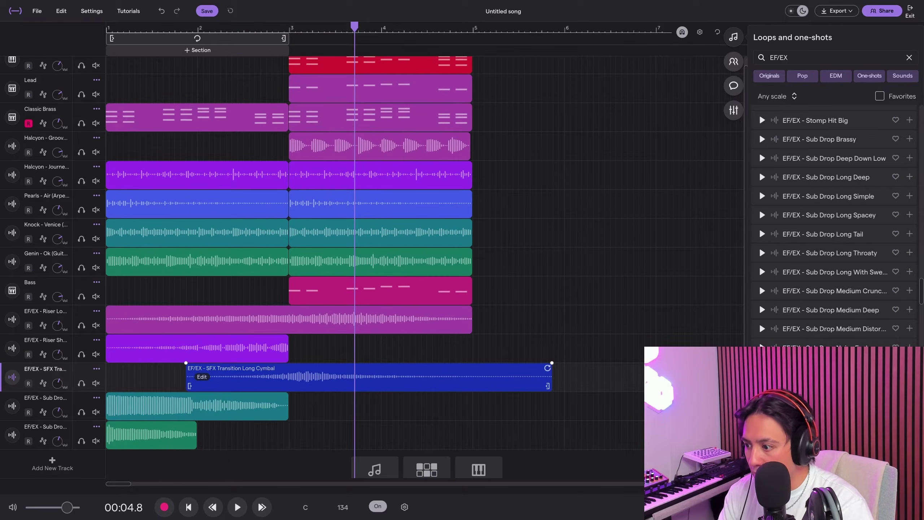
pyautogui.moveTo(307, 377); pyautogui.dragTo(289, 377)
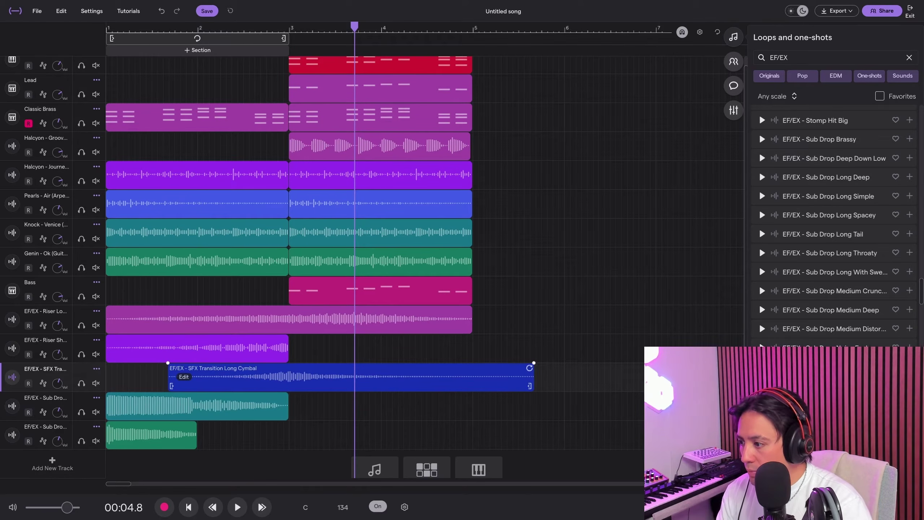
# Step: Trim the cymbal transition region so it starts at bar 2 and ends at bar 5
pyautogui.moveTo(171, 385); pyautogui.dragTo(197, 376)
pyautogui.click(198, 28)
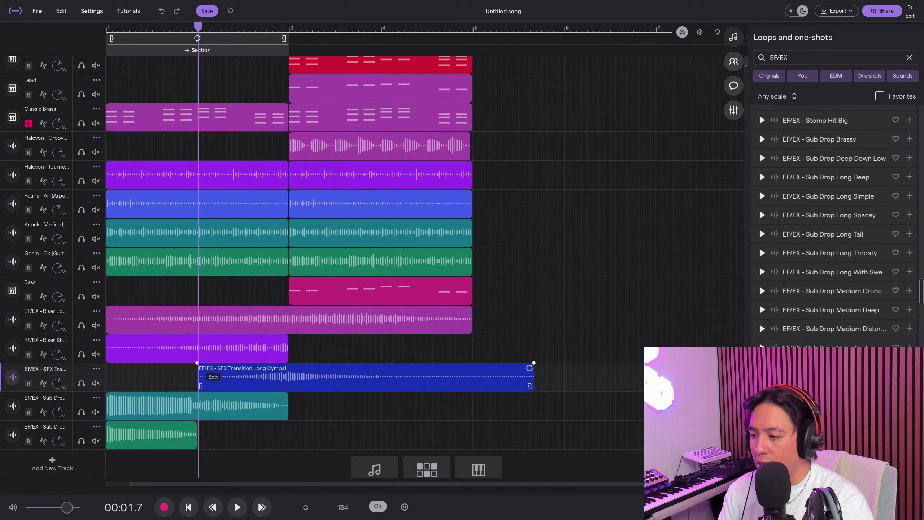
pyautogui.moveTo(529, 386); pyautogui.dragTo(470, 386)
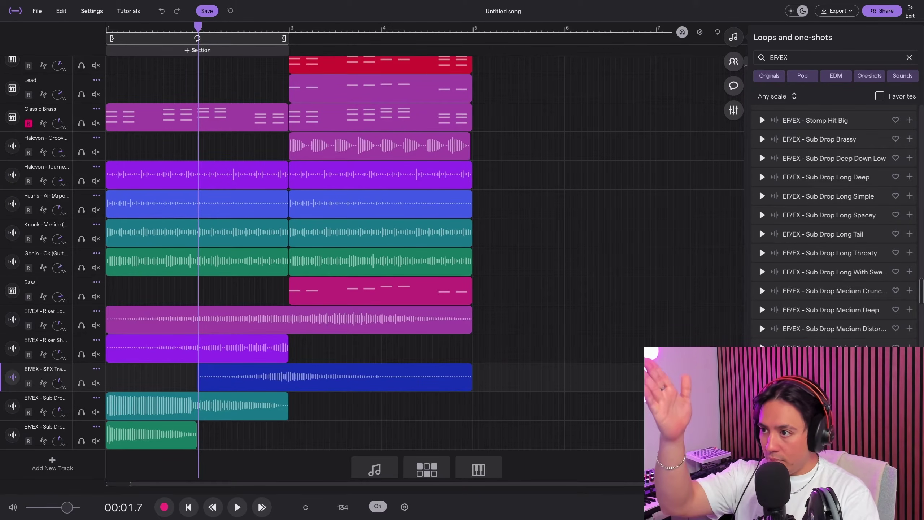
# Step: Try the cymbal transition two bars along with its peak on bar 5, and return it to start at bar 2
pyautogui.click(473, 28)
pyautogui.click(455, 378)
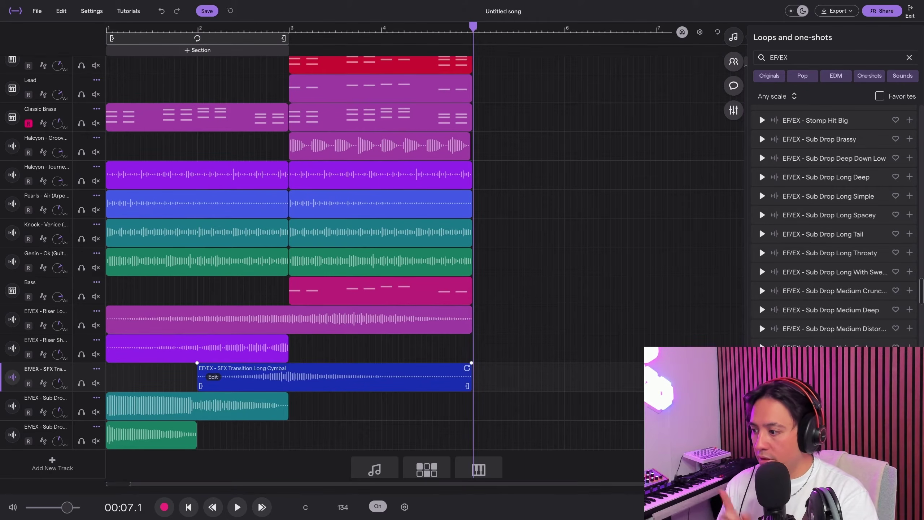
pyautogui.moveTo(454, 379); pyautogui.dragTo(638, 379)
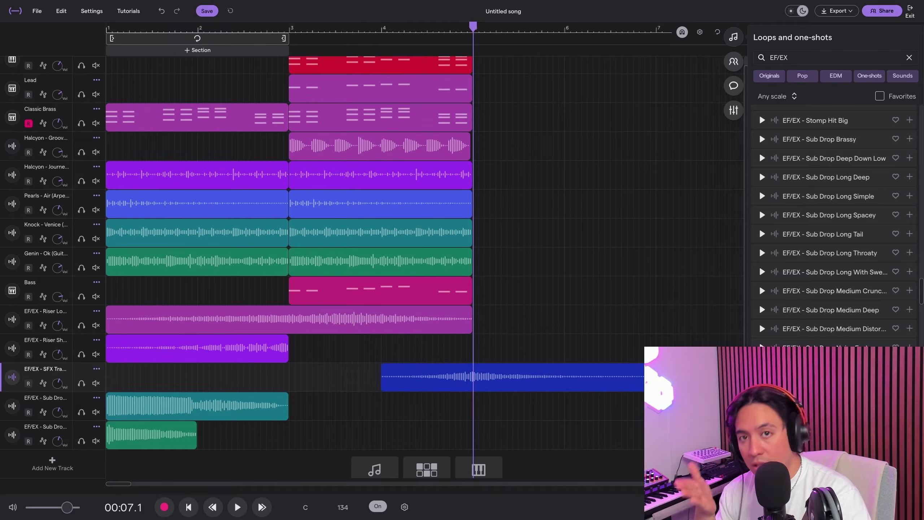
pyautogui.moveTo(432, 383); pyautogui.dragTo(309, 378)
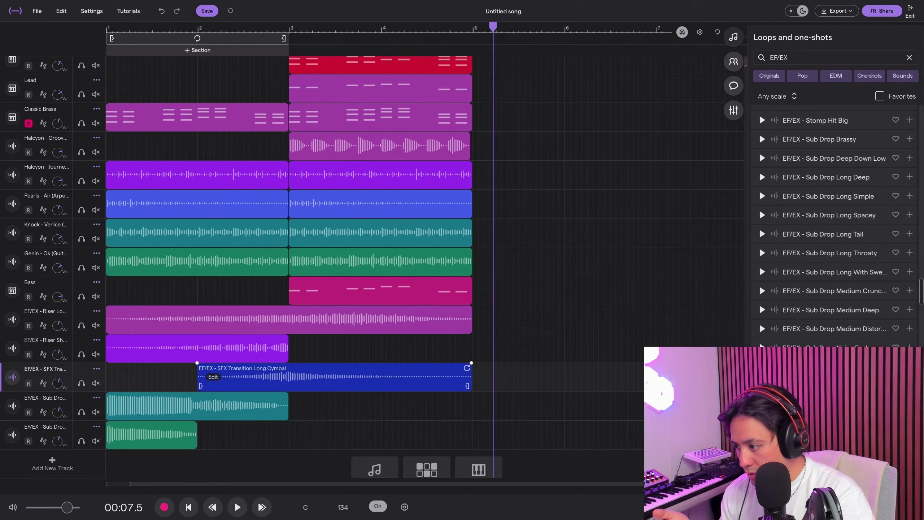
# Step: Solo the short EF/EX riser track, play it from the start and lower its volume
pyautogui.click(218, 348)
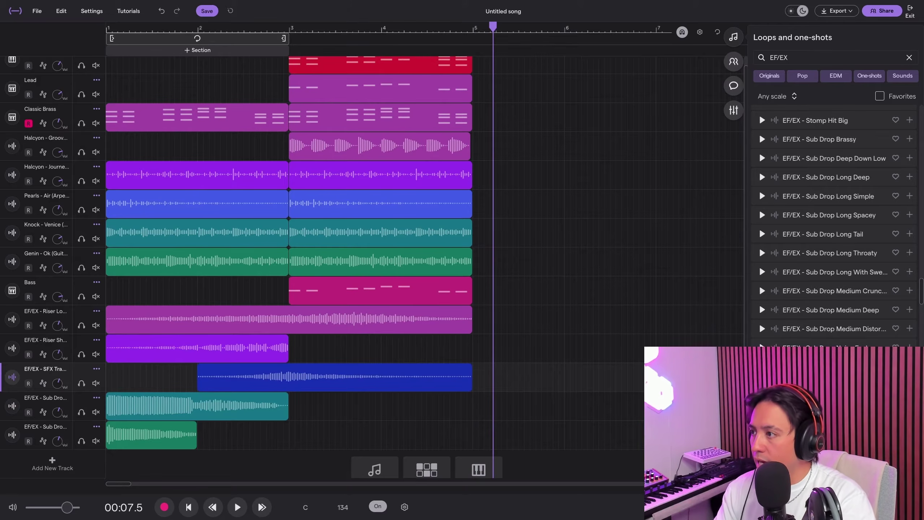
pyautogui.press('space')
pyautogui.click(82, 354)
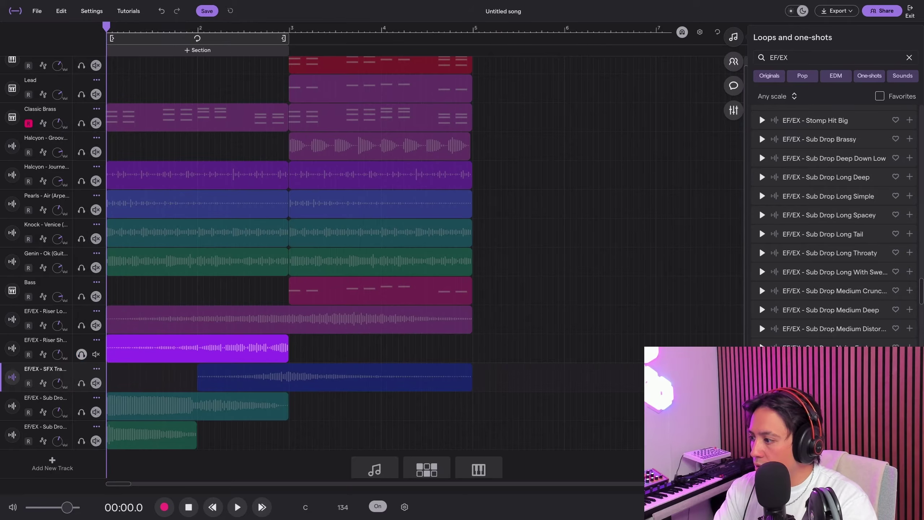
pyautogui.press('space')
pyautogui.moveTo(57, 355); pyautogui.dragTo(57, 365)
pyautogui.press('space')
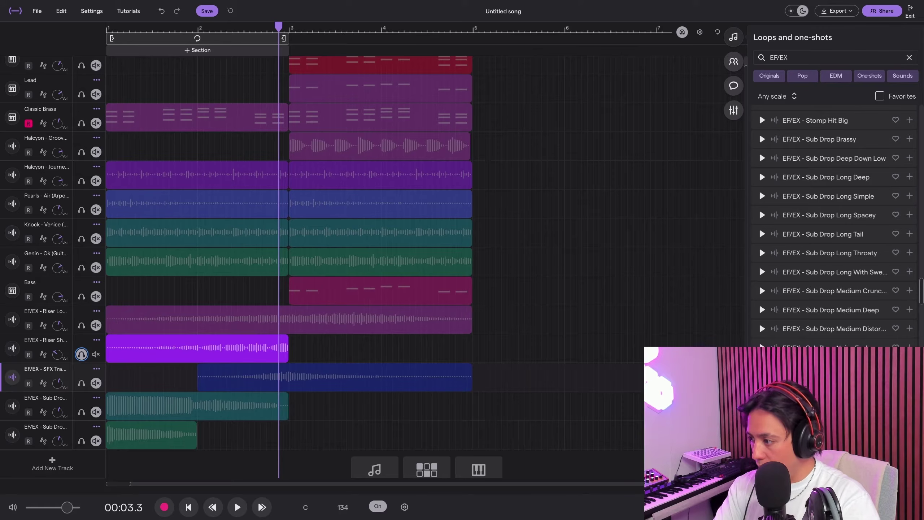
# Step: Switch the solo from the short riser to the Riser Long Noise track and play it from the start
pyautogui.click(81, 325)
pyautogui.press('Return')
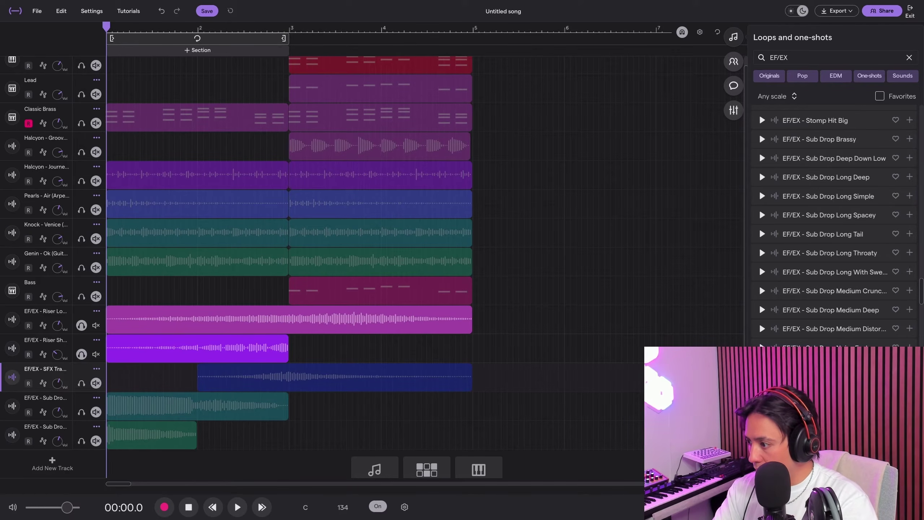
pyautogui.press('space')
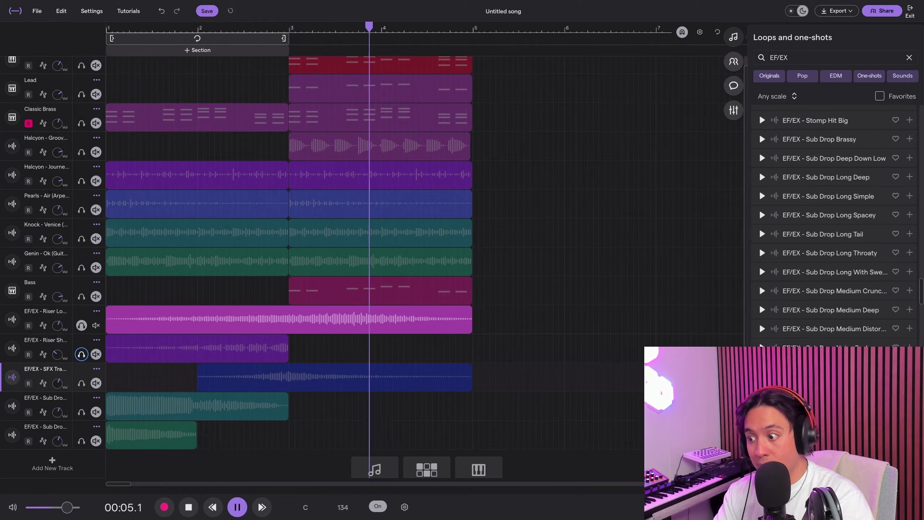
pyautogui.press('space')
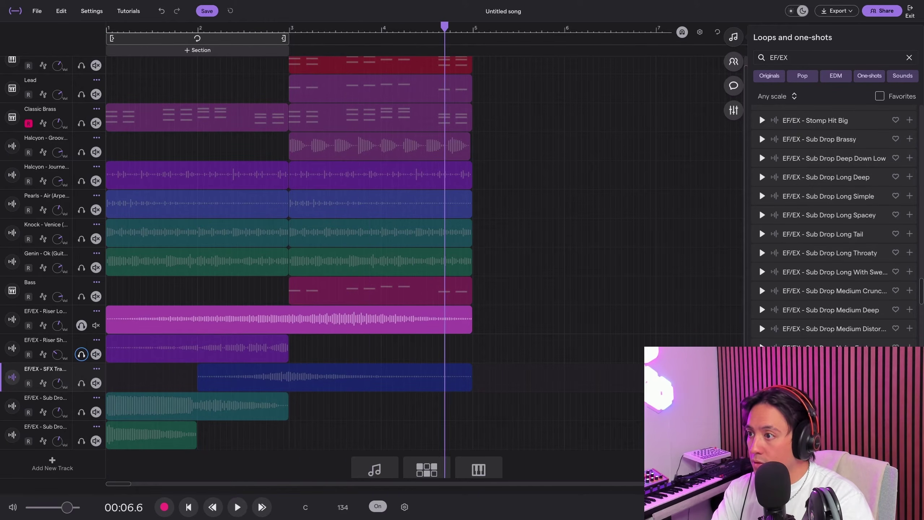
# Step: Trim the start of the Riser Long Noise region and shift it to start at bar 1 with its peak around bar 3
pyautogui.moveTo(358, 28); pyautogui.dragTo(355, 28)
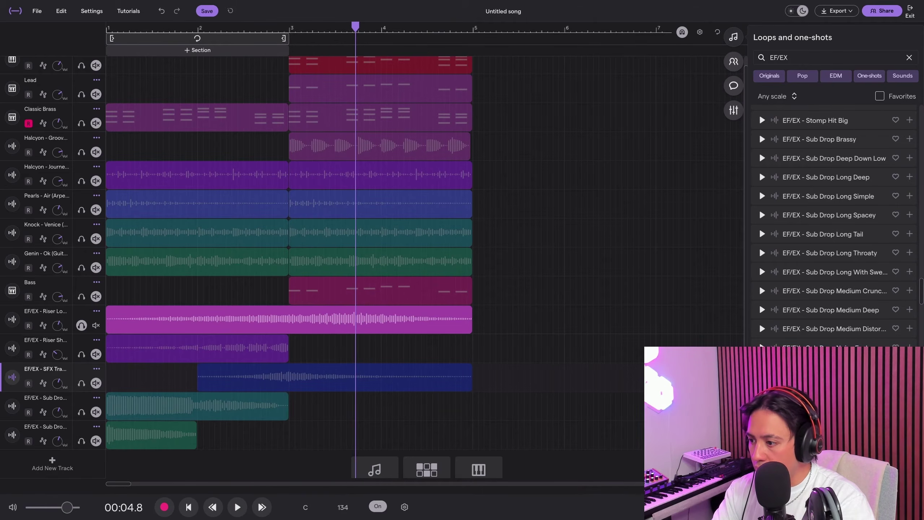
pyautogui.moveTo(106, 305); pyautogui.dragTo(186, 304)
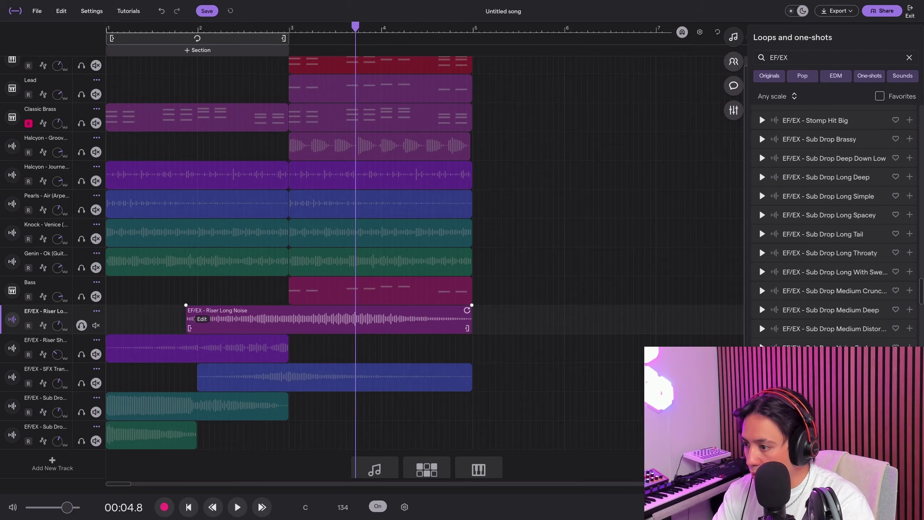
pyautogui.moveTo(255, 319); pyautogui.dragTo(189, 320)
pyautogui.moveTo(124, 328); pyautogui.dragTo(111, 328)
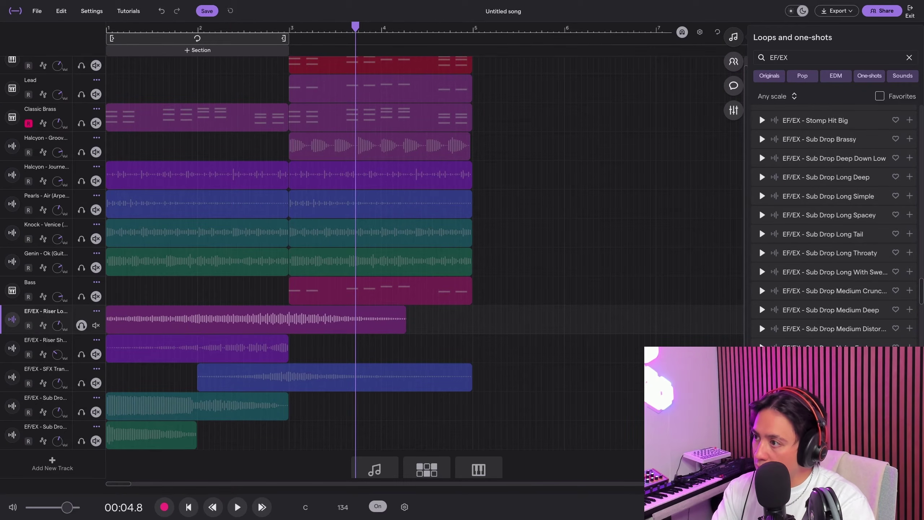
# Step: Play the repositioned Riser Long Noise from midway through bar 2 and turn off its solo
pyautogui.moveTo(355, 27); pyautogui.dragTo(236, 27)
pyautogui.press('space')
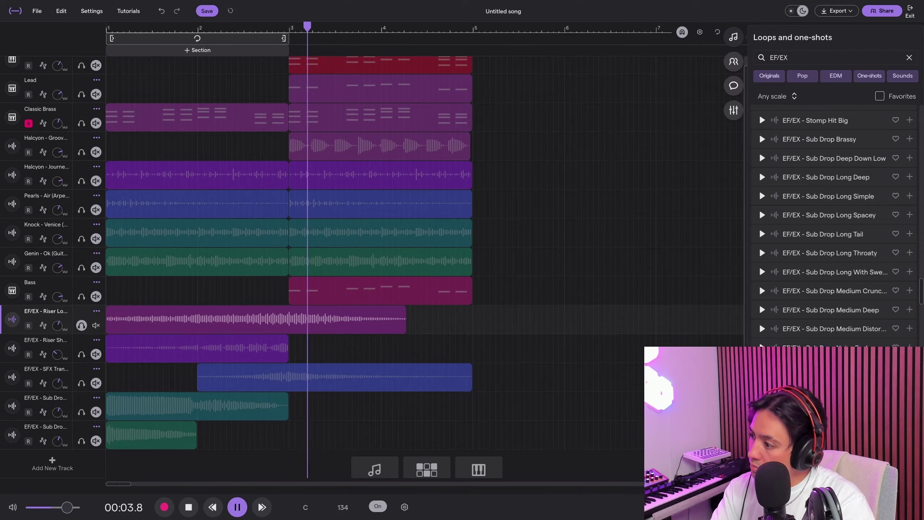
pyautogui.press('space')
pyautogui.click(81, 326)
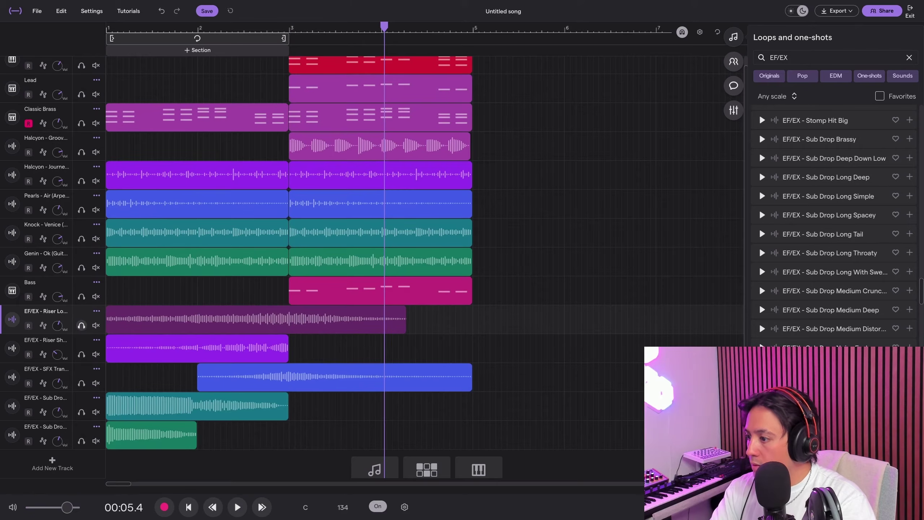
# Step: Move both sub drop regions to start at bar 3 and play the whole arrangement from the start
pyautogui.moveTo(196, 405); pyautogui.dragTo(379, 405)
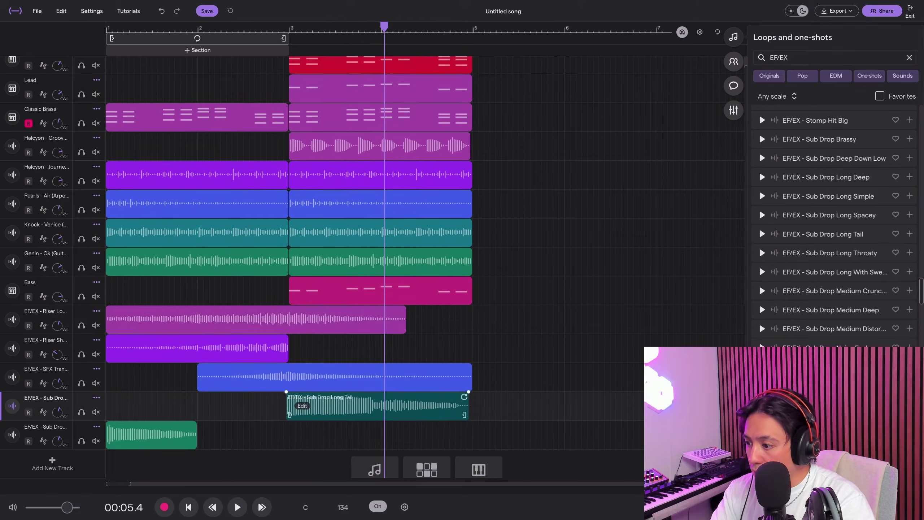
pyautogui.moveTo(151, 435); pyautogui.dragTo(334, 375)
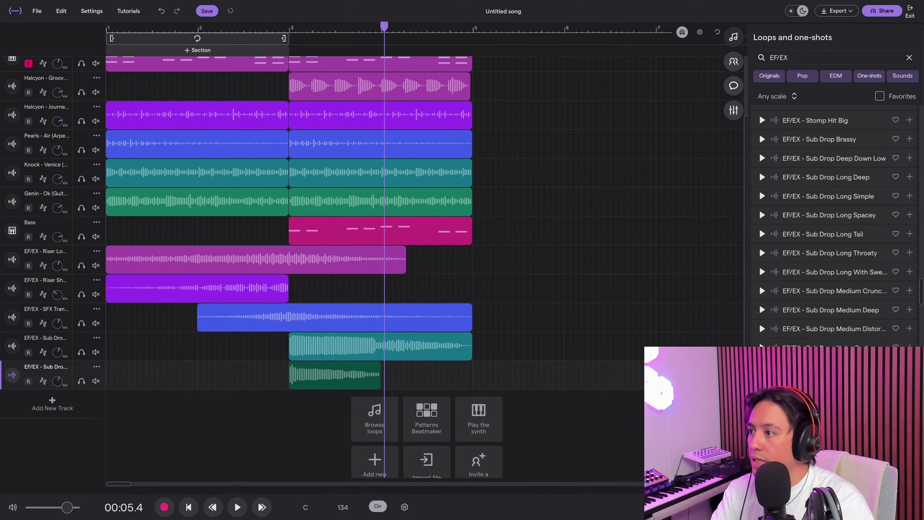
pyautogui.moveTo(384, 27); pyautogui.dragTo(93, 17)
pyautogui.scroll(3, 255, 328)
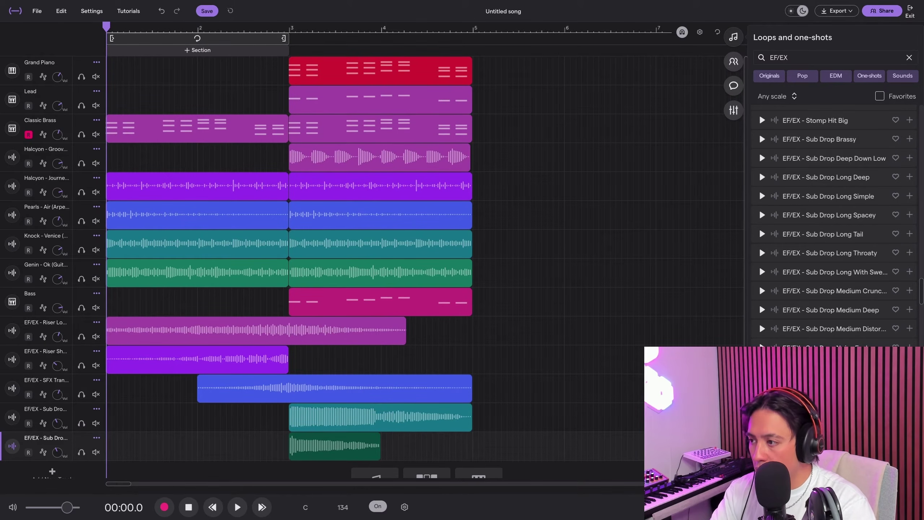
pyautogui.press('space')
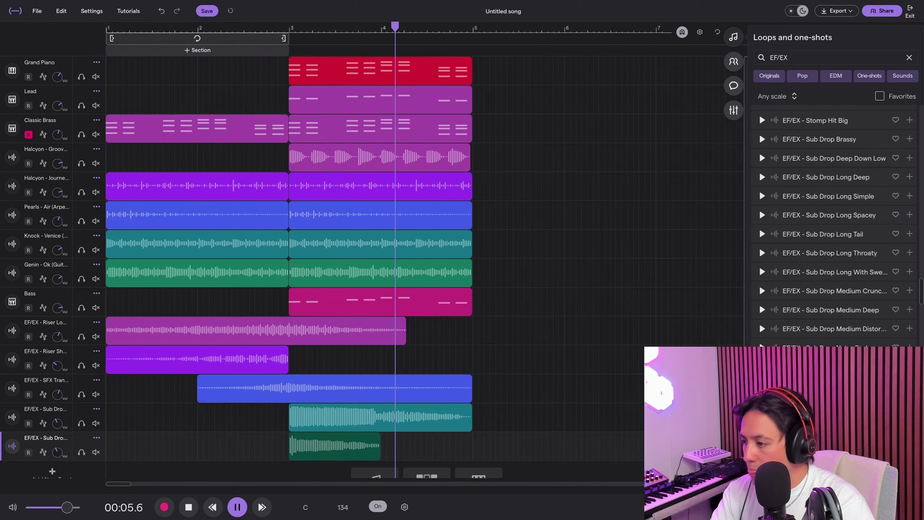
pyautogui.press('space')
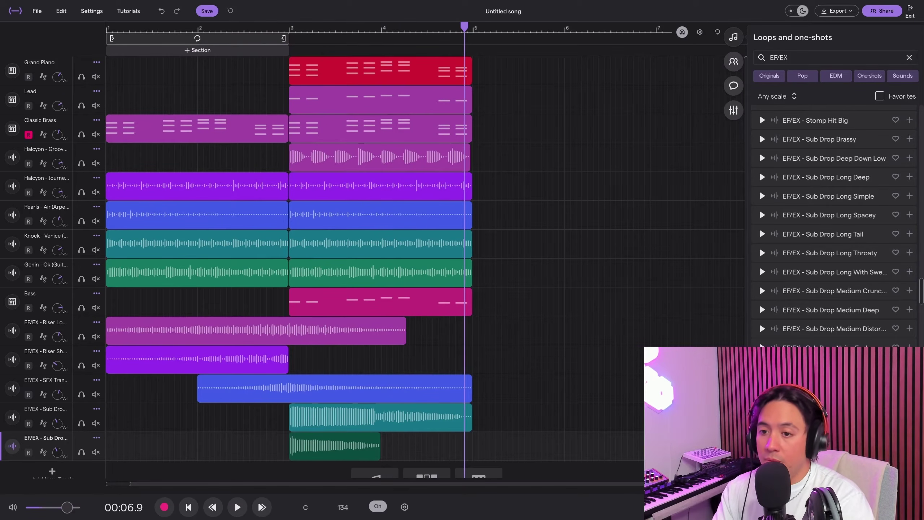
# Step: Browse the EF/EX impacts, FX hits and background FX in the loop library
pyautogui.scroll(15, 759, 132)
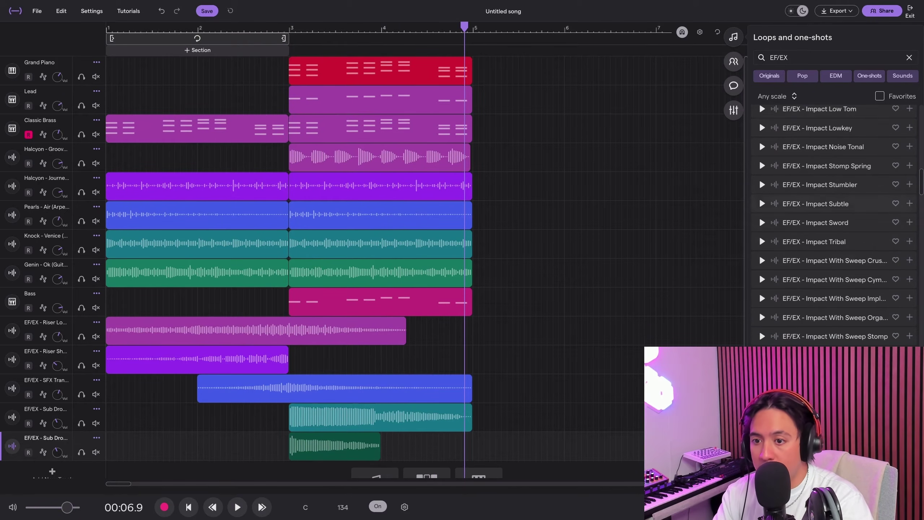
pyautogui.scroll(3, 760, 121)
pyautogui.scroll(5, 759, 128)
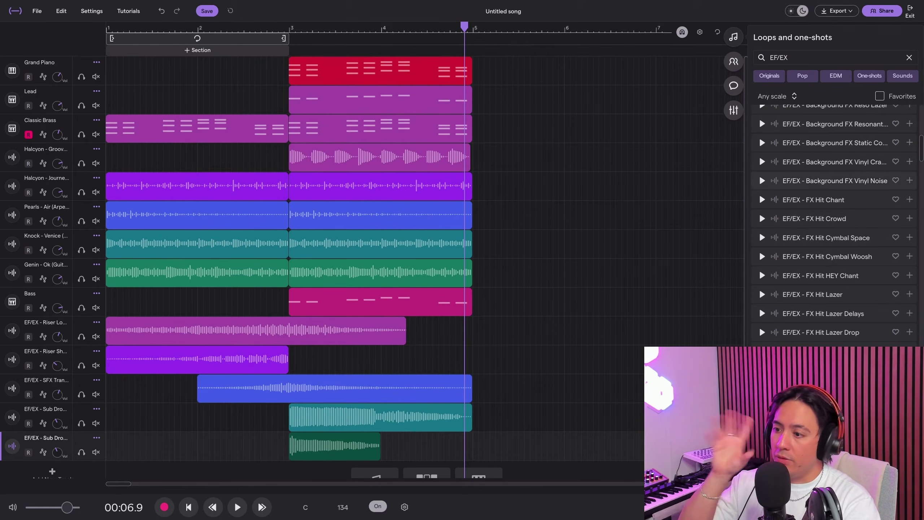
# Step: Search the loop library for crash and place Explorer - Clash (Crash) and Explorer - Cruel (Crash) on new tracks at bar 3
pyautogui.doubleClick(783, 57)
pyautogui.write('C')
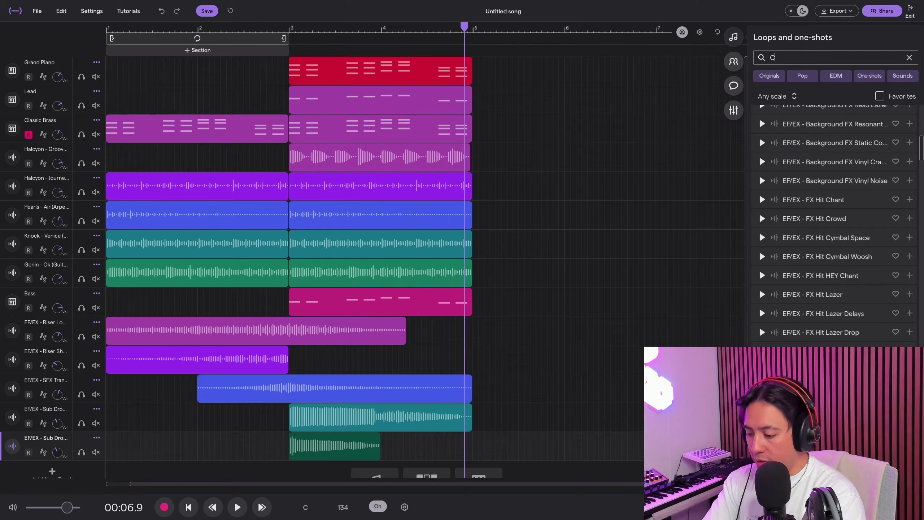
pyautogui.write('RAsh')
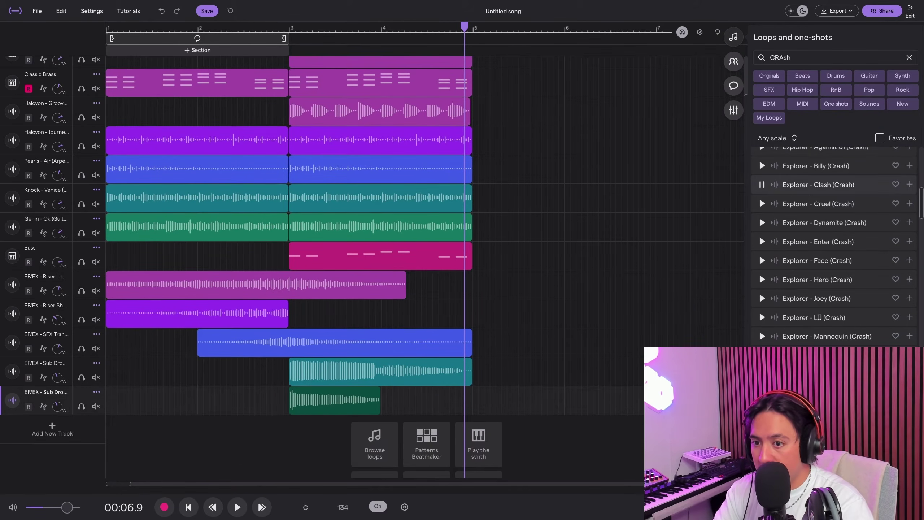
pyautogui.moveTo(818, 184); pyautogui.dragTo(293, 430)
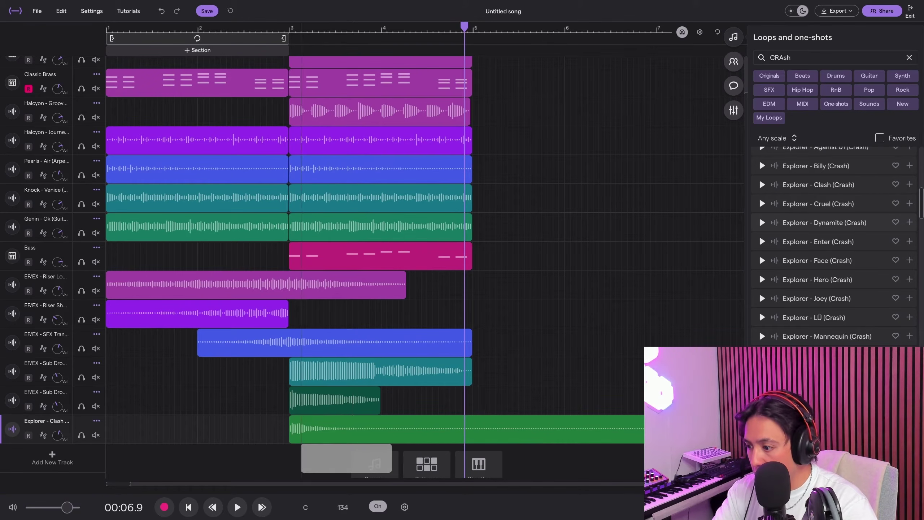
pyautogui.moveTo(818, 204); pyautogui.dragTo(305, 457)
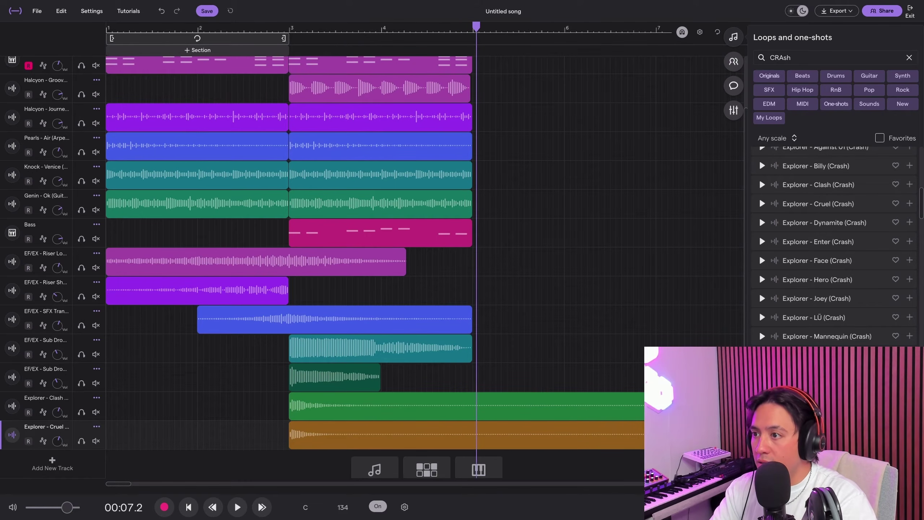
# Step: Split both crash regions at bar 5 and delete the parts beyond it
pyautogui.moveTo(507, 312); pyautogui.dragTo(540, 447)
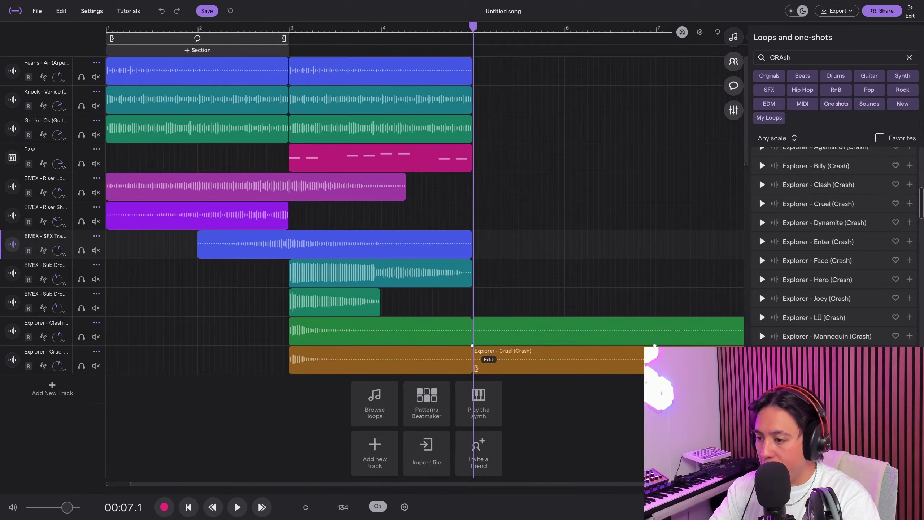
pyautogui.moveTo(572, 422); pyautogui.dragTo(569, 307)
pyautogui.press('Delete')
pyautogui.moveTo(723, 359); pyautogui.dragTo(741, 359)
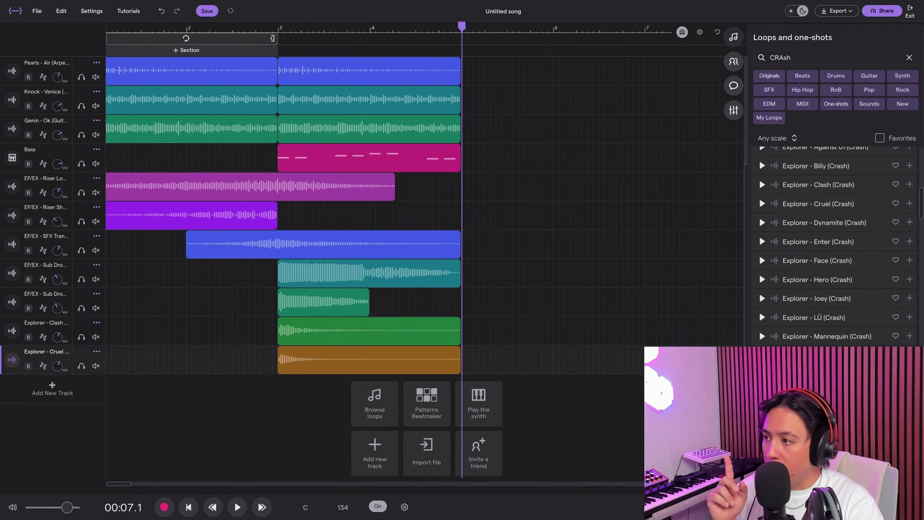
pyautogui.click(267, 36)
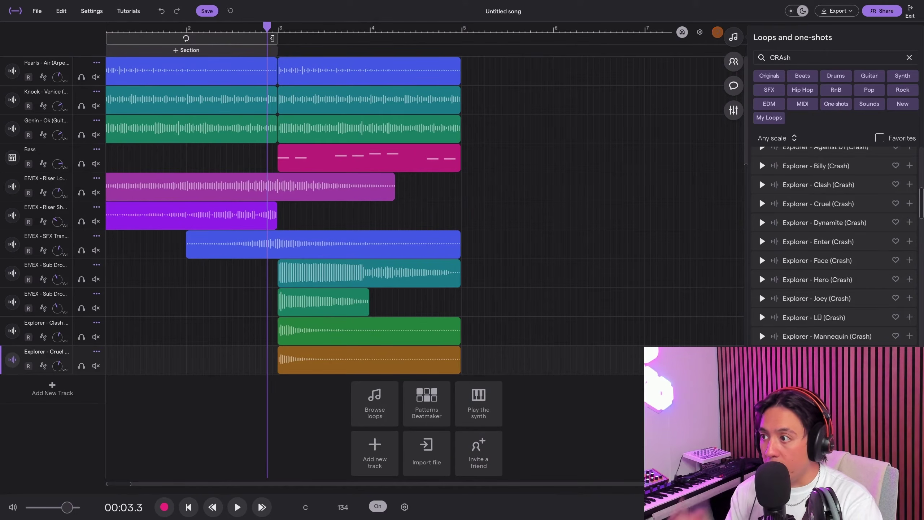
# Step: Duplicate the Explorer - Clash track, reverse the copied crash and move it so it ends at bar 3
pyautogui.click(47, 324)
pyautogui.hotkey('ctrl', 'd')
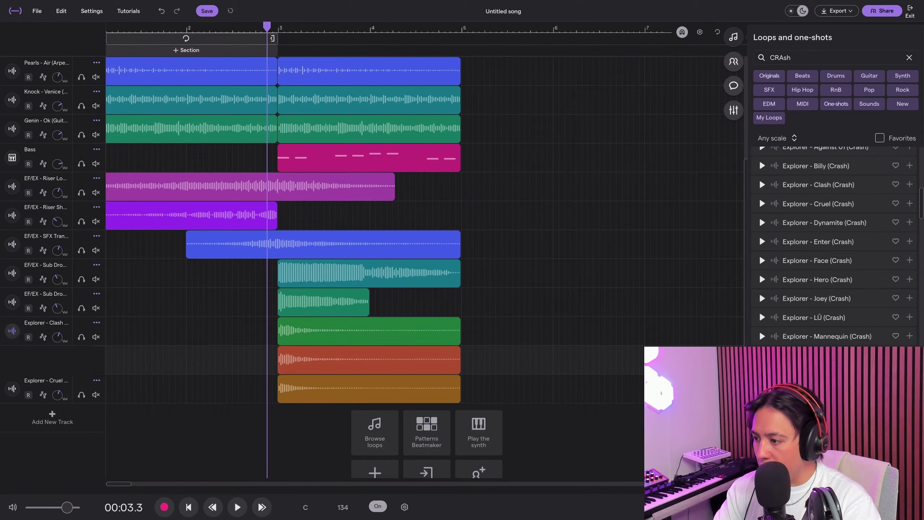
pyautogui.click(293, 359)
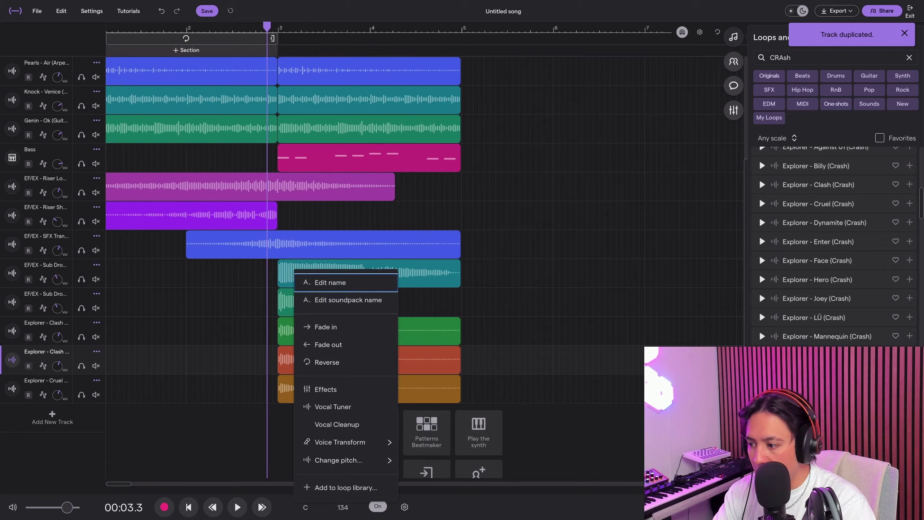
pyautogui.click(326, 362)
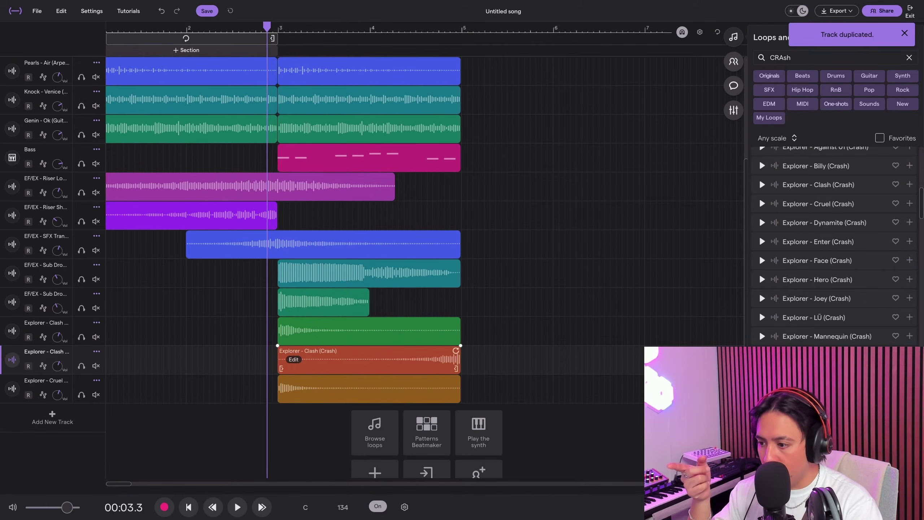
pyautogui.moveTo(327, 361); pyautogui.dragTo(144, 361)
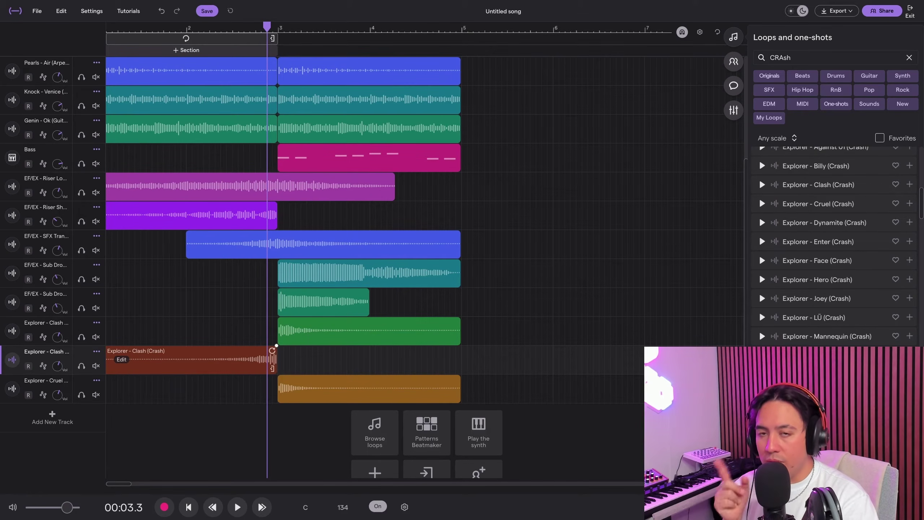
# Step: Solo the forward and reversed Clash tracks and play them from midway through bar 2
pyautogui.click(82, 365)
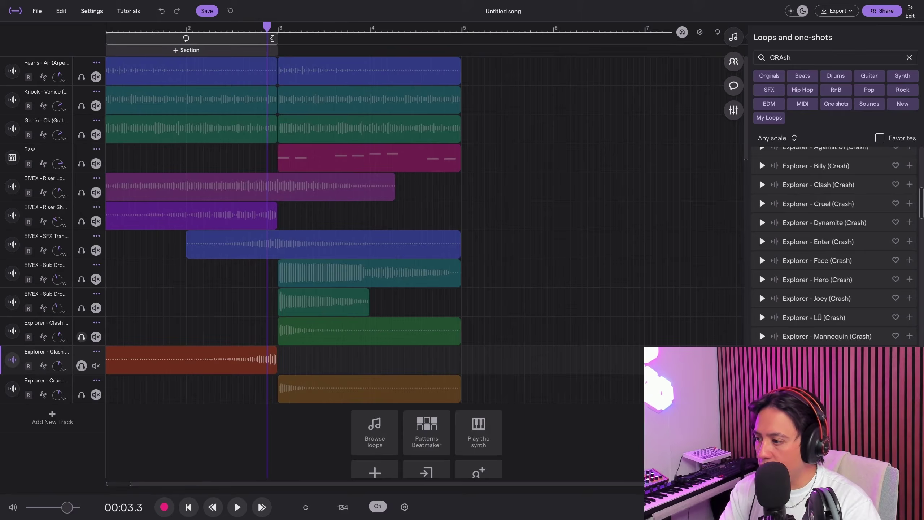
pyautogui.click(82, 337)
pyautogui.press('space')
pyautogui.press('space')
pyautogui.click(232, 29)
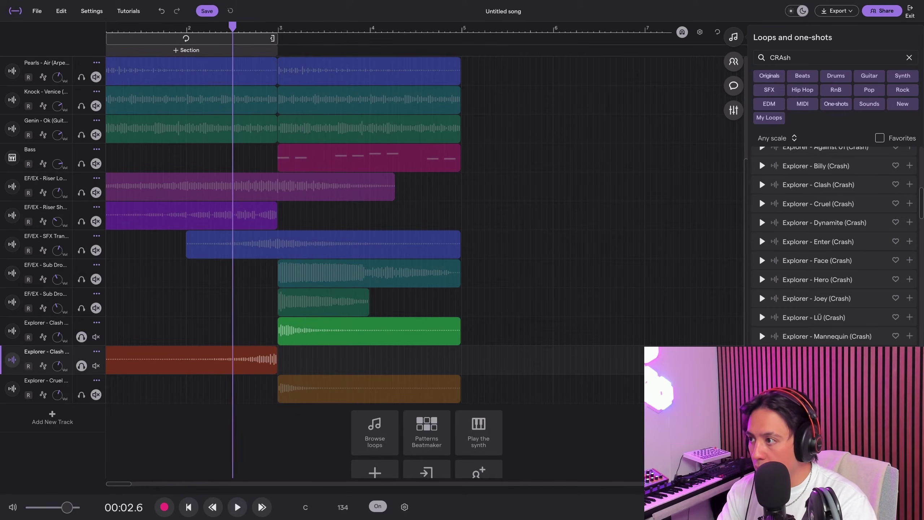
pyautogui.press('space')
pyautogui.press('space')
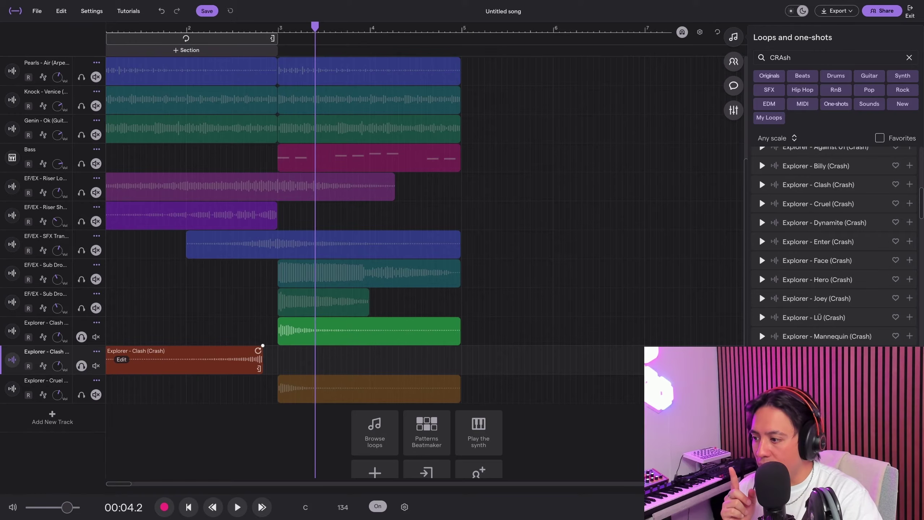
# Step: Trim the reversed crash's end and realign it to finish at bar 3, replaying both Clash tracks before turning off their solos
pyautogui.moveTo(189, 360); pyautogui.dragTo(206, 360)
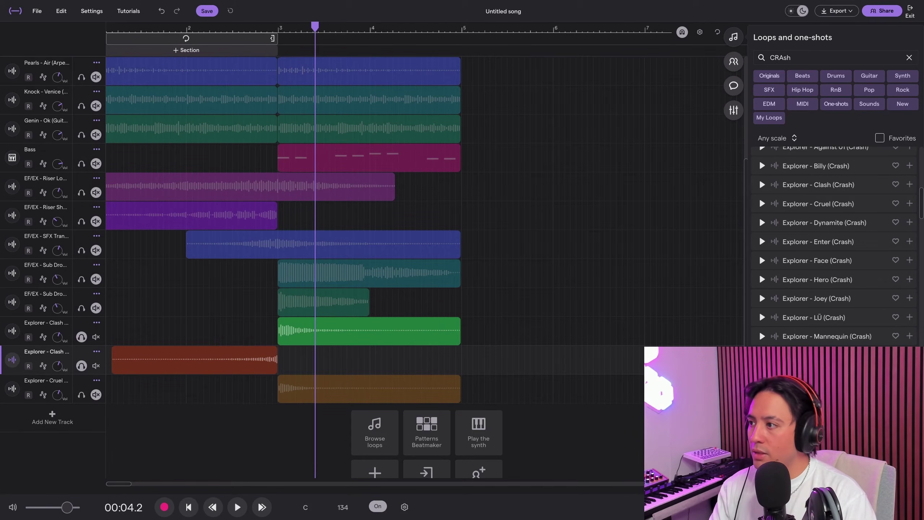
pyautogui.moveTo(221, 28); pyautogui.dragTo(216, 28)
pyautogui.press('space')
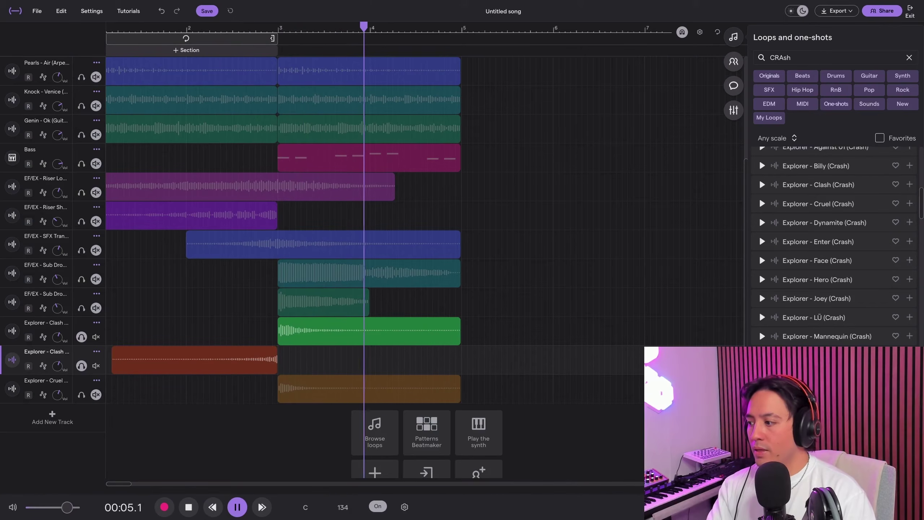
pyautogui.press('space')
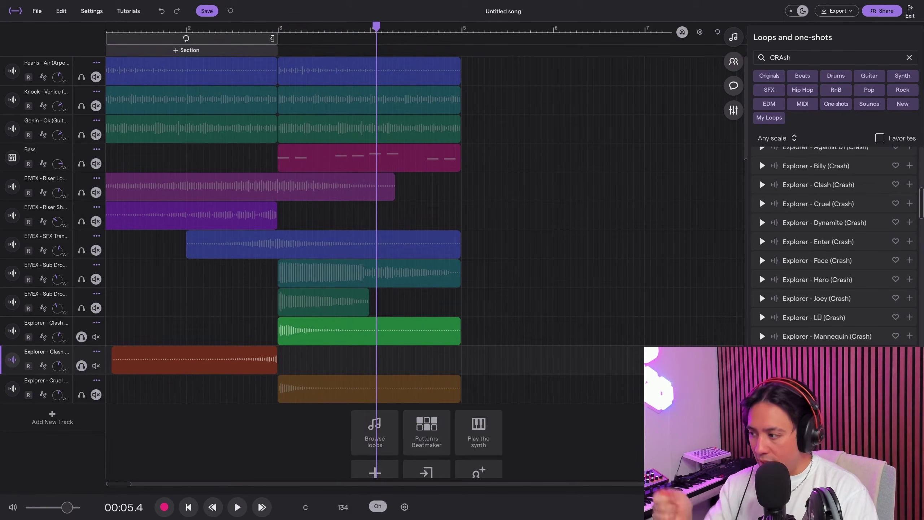
pyautogui.click(81, 337)
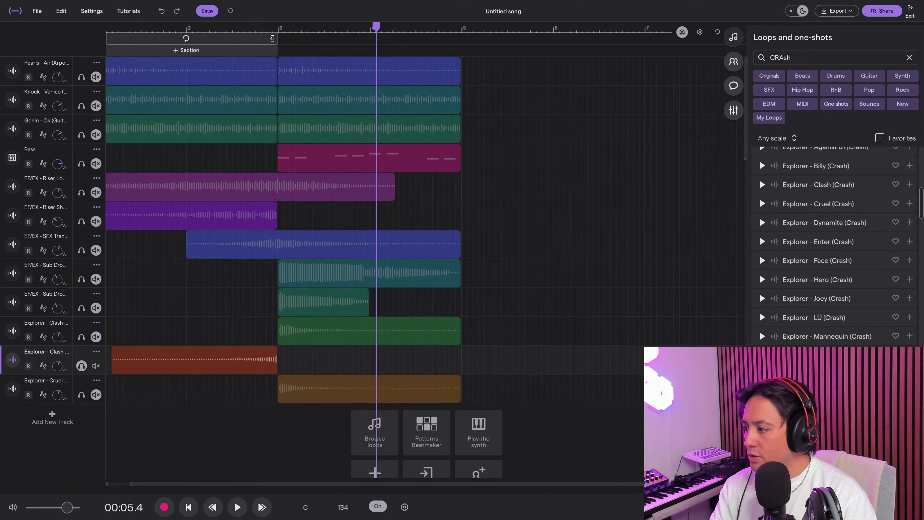
pyautogui.click(82, 366)
# Step: Pan the forward Explorer - Clash track to the left and the Explorer - Cruel track to the right
pyautogui.click(46, 323)
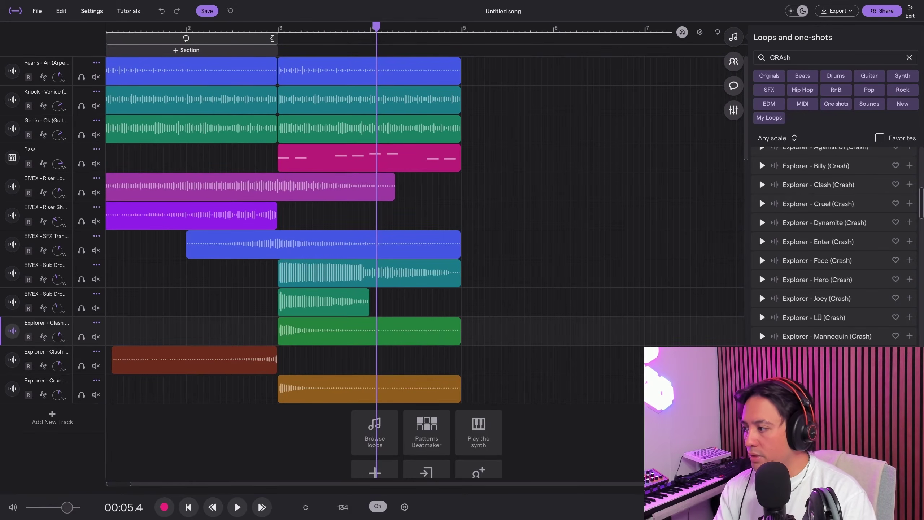
pyautogui.click(12, 331)
pyautogui.moveTo(406, 212); pyautogui.dragTo(406, 251)
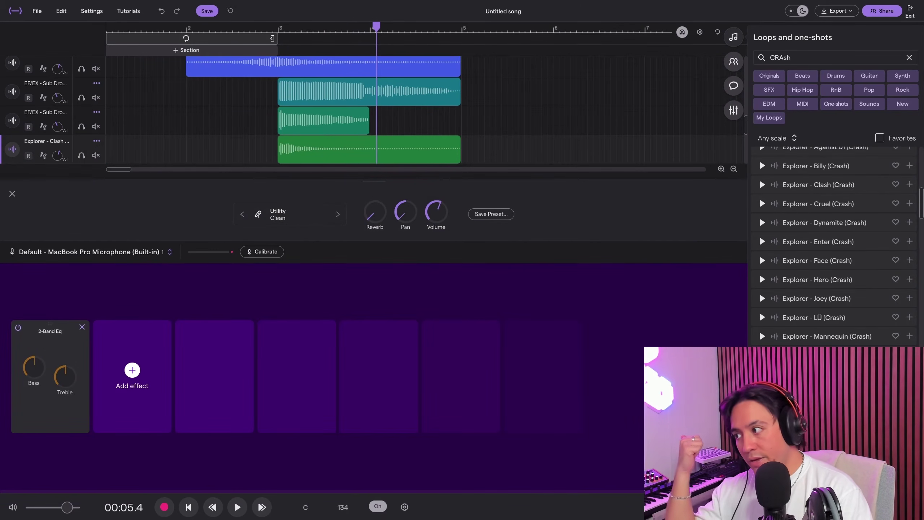
pyautogui.press('e')
pyautogui.press('Down')
pyautogui.press('Down')
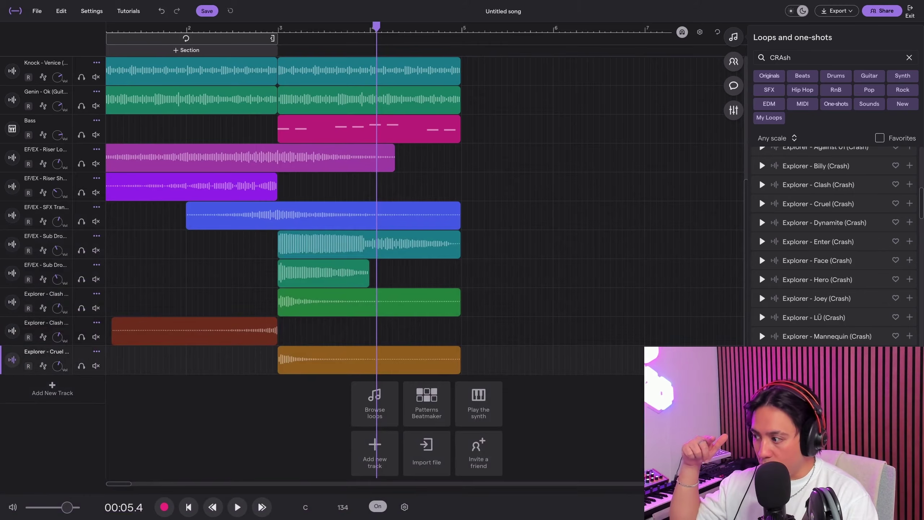
pyautogui.press('e')
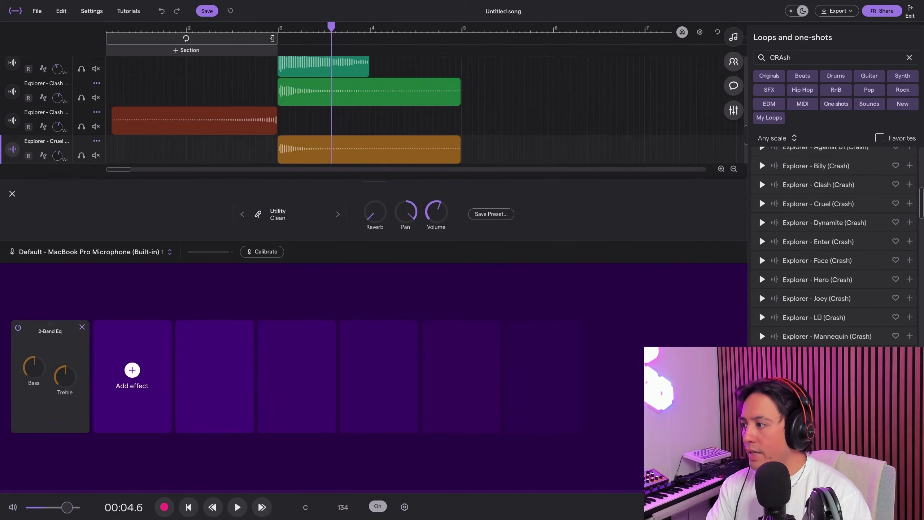
pyautogui.press('e')
# Step: Solo the longer sub drop, lower its volume and play it together with the Halcyon Groove track
pyautogui.click(81, 287)
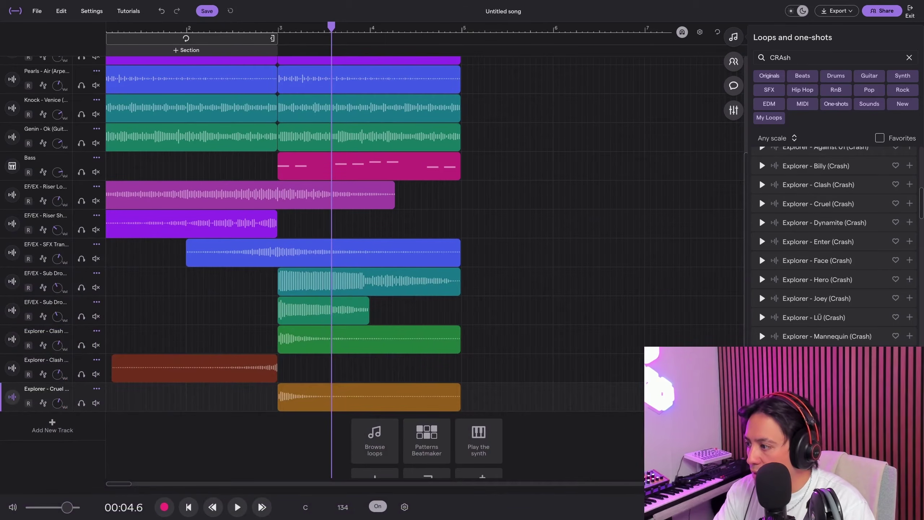
pyautogui.press('space')
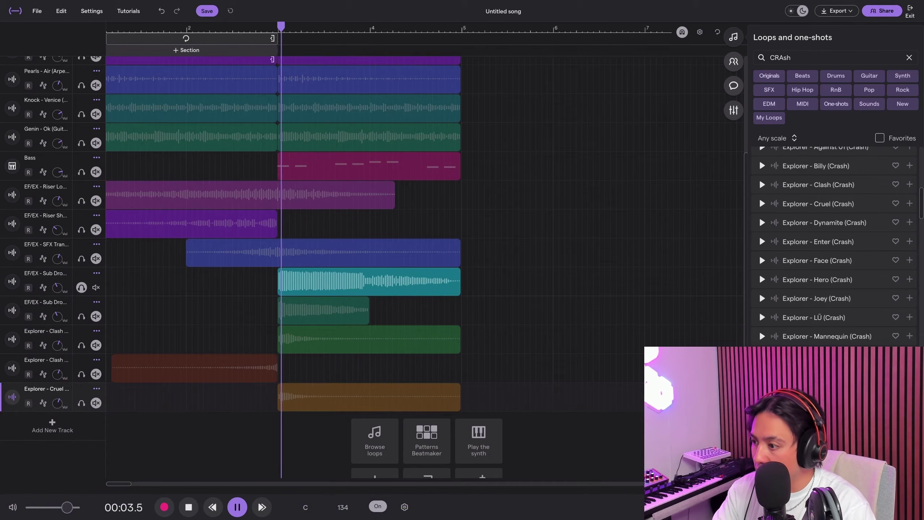
pyautogui.moveTo(57, 288); pyautogui.dragTo(57, 301)
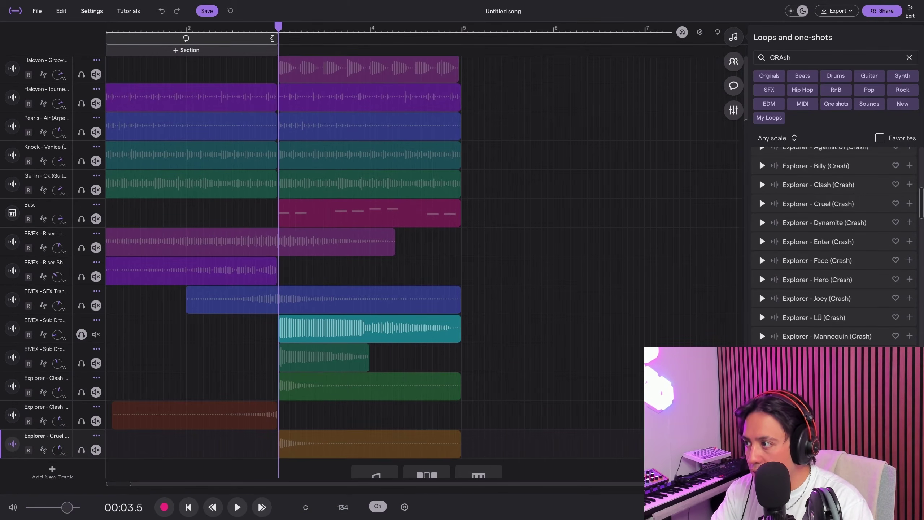
pyautogui.click(81, 74)
pyautogui.press('space')
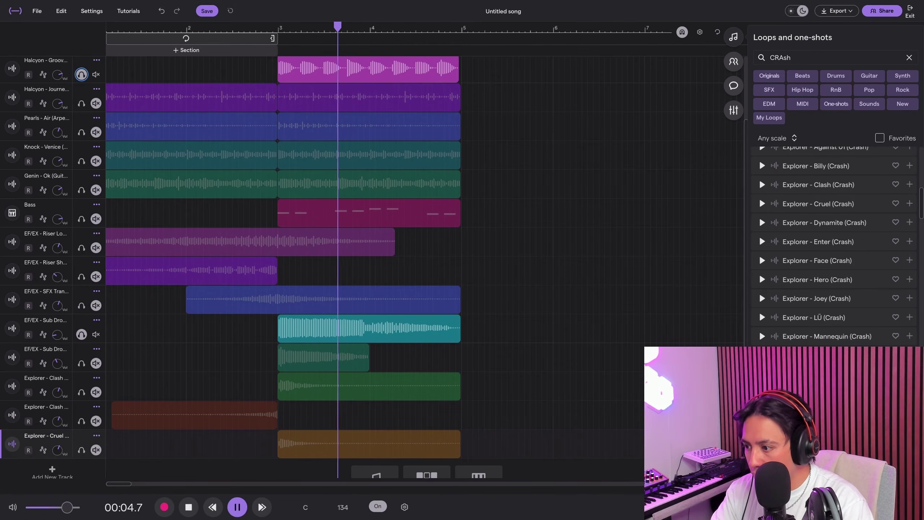
pyautogui.press('space')
# Step: Delete the longer sub drop region along with its track
pyautogui.click(320, 328)
pyautogui.press('Delete')
pyautogui.press('Delete')
# Step: Play the shorter sub drop with the Halcyon Groove track from just before bar 3, and delete that sub drop too
pyautogui.click(81, 334)
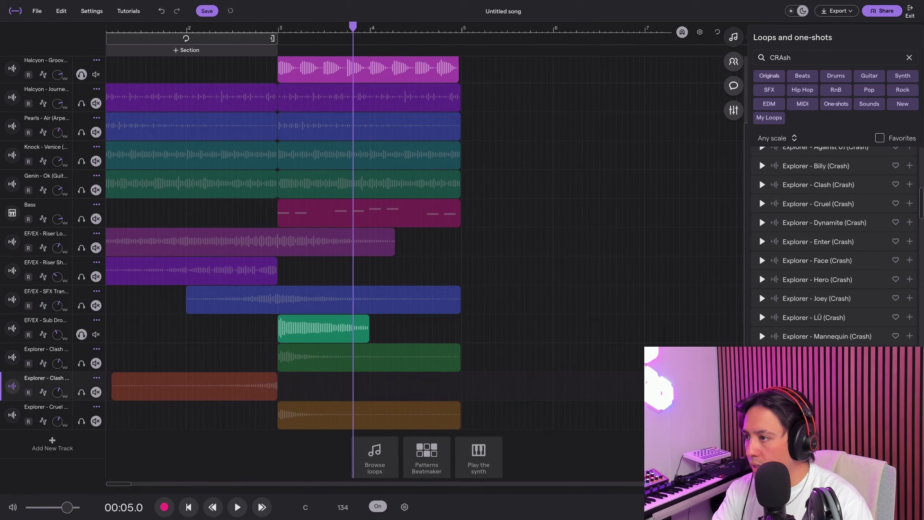
pyautogui.click(272, 28)
pyautogui.press('space')
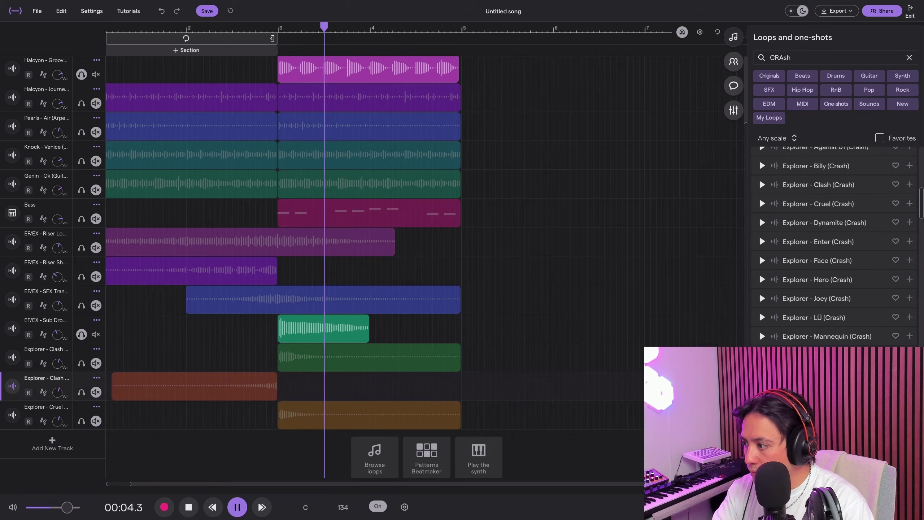
pyautogui.press('space')
pyautogui.click(57, 335)
pyautogui.press('Delete')
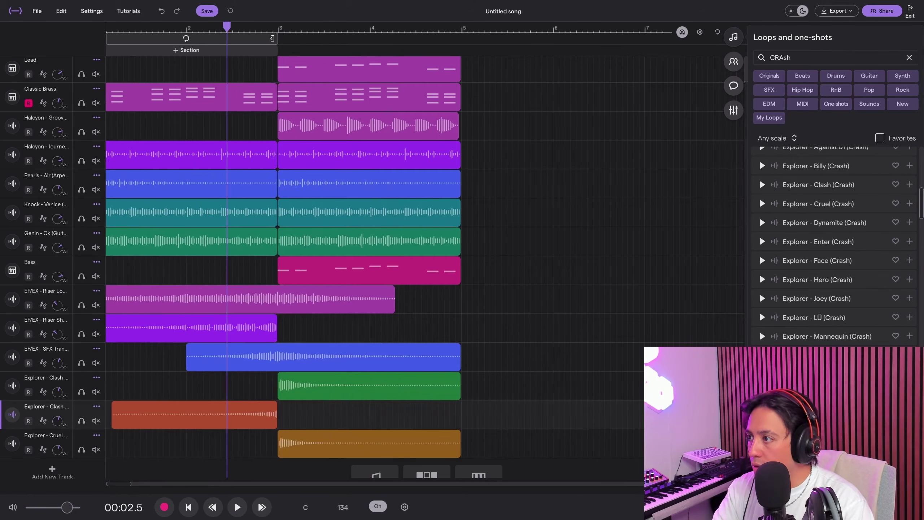
# Step: Play the arrangement from the start and lower the volume of the EF/EX riser tracks
pyautogui.press('Return')
pyautogui.press('space')
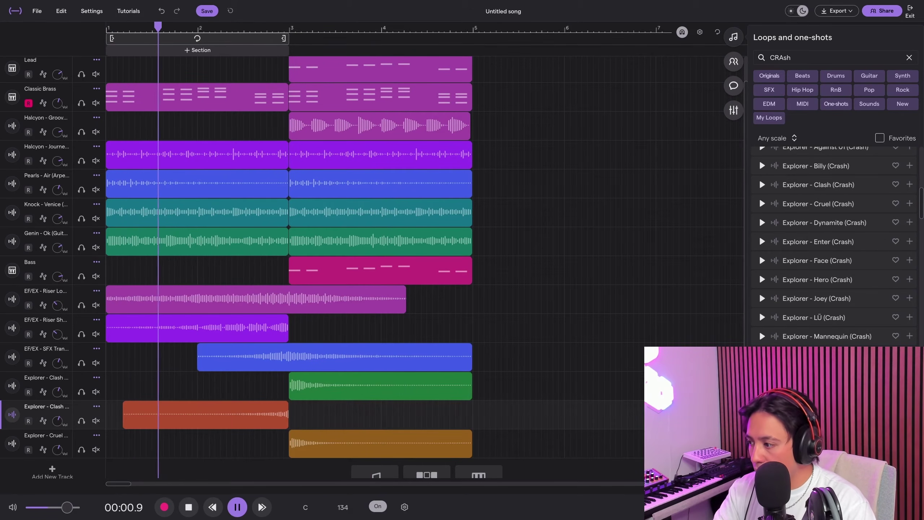
pyautogui.press('space')
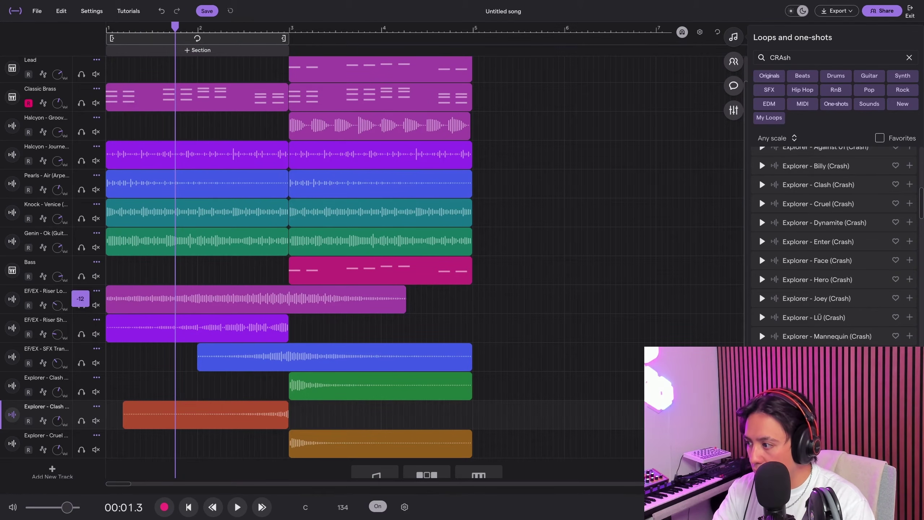
pyautogui.press('space')
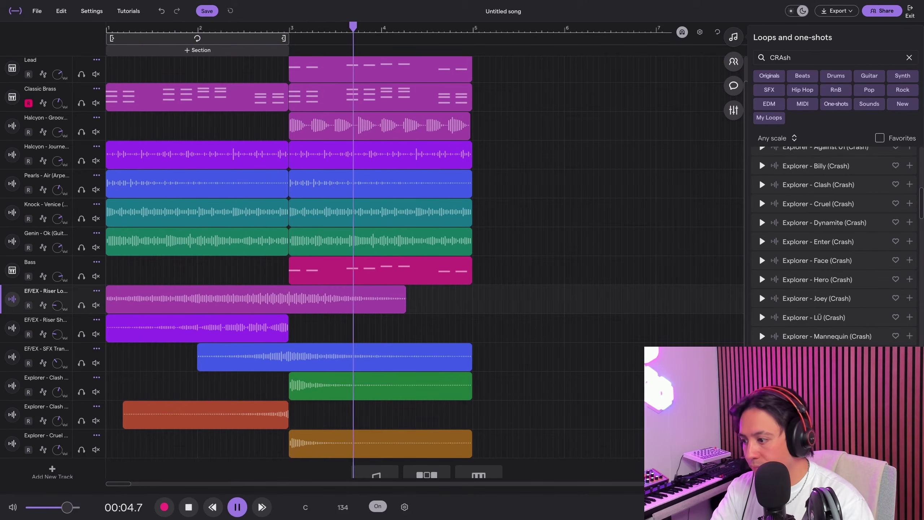
pyautogui.press('space')
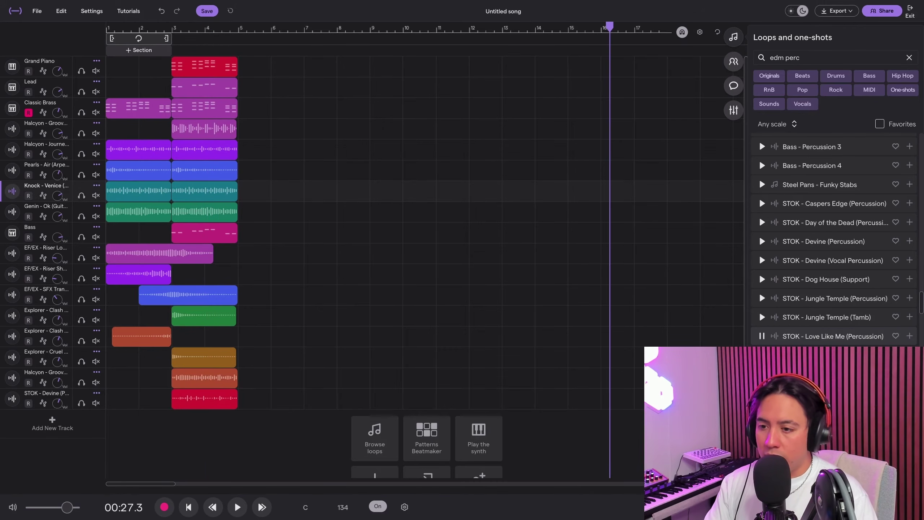
# Step: Stop the STOK - Love Like Me (Percussion) preview, close the loop library and return the playhead to the start
pyautogui.click(762, 336)
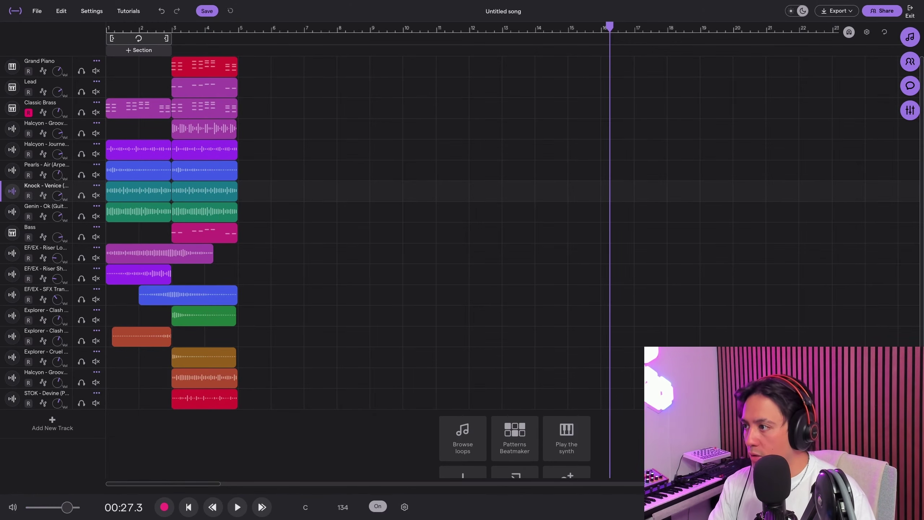
pyautogui.press('Return')
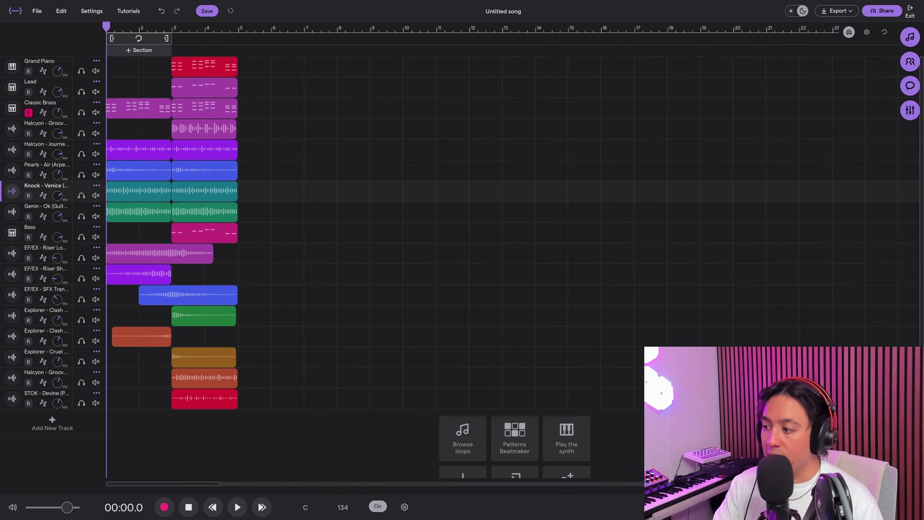
# Step: Play the arrangement from the start, and solo the Halcyon Groove track to audition it from about bar 3
pyautogui.press('space')
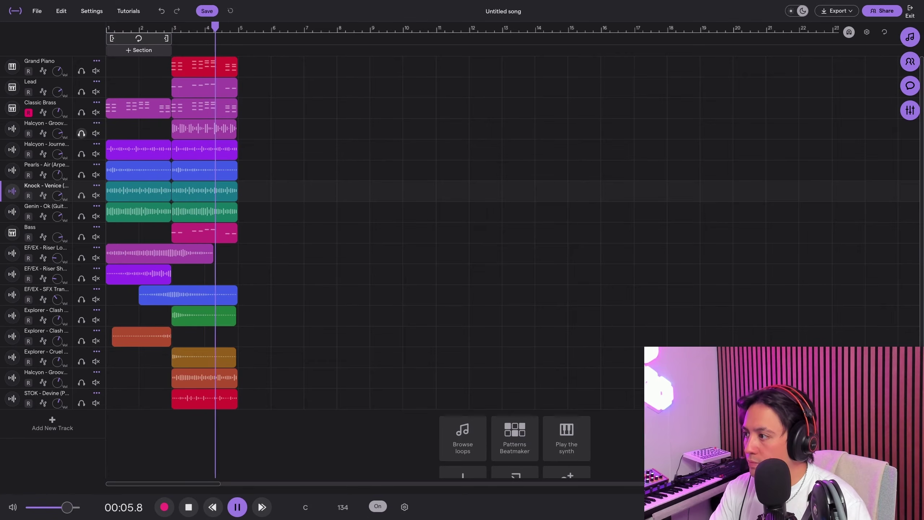
pyautogui.press('space')
pyautogui.click(81, 133)
pyautogui.moveTo(163, 27); pyautogui.dragTo(173, 28)
pyautogui.press('space')
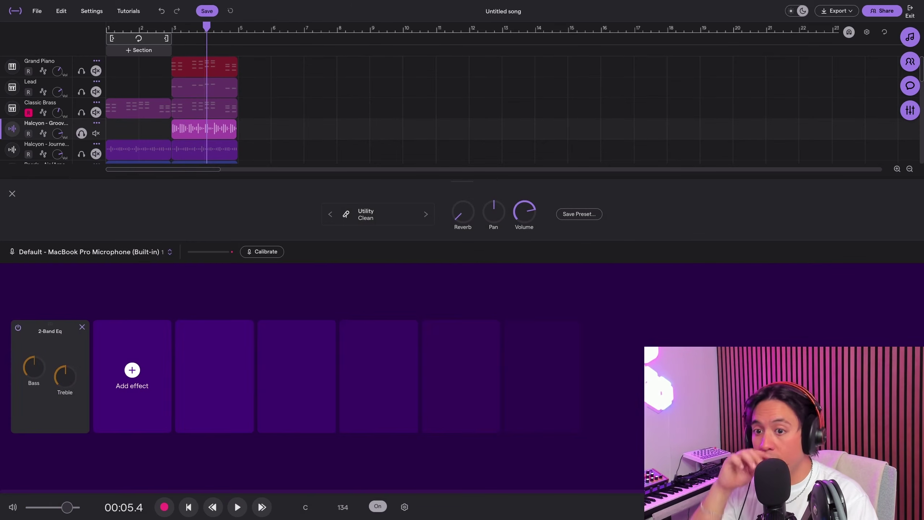
# Step: Add a Dynamics Compressor to the Halcyon Groove track and compare it bypassed and active while bars 3 to 5 loop
pyautogui.click(132, 370)
pyautogui.click(889, 192)
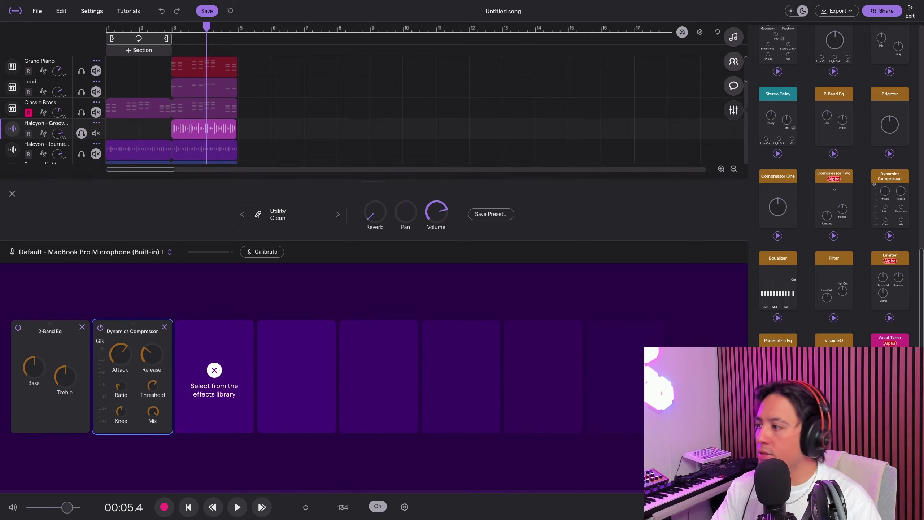
pyautogui.click(164, 28)
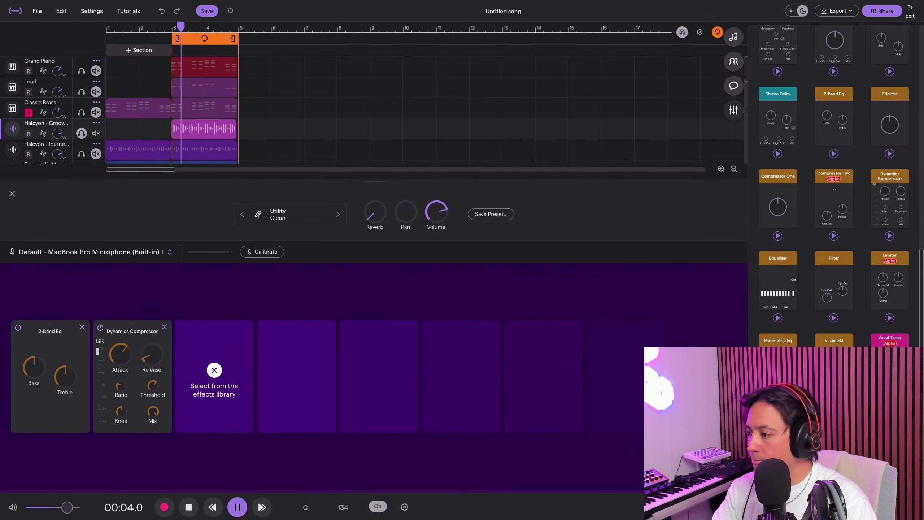
pyautogui.click(100, 328)
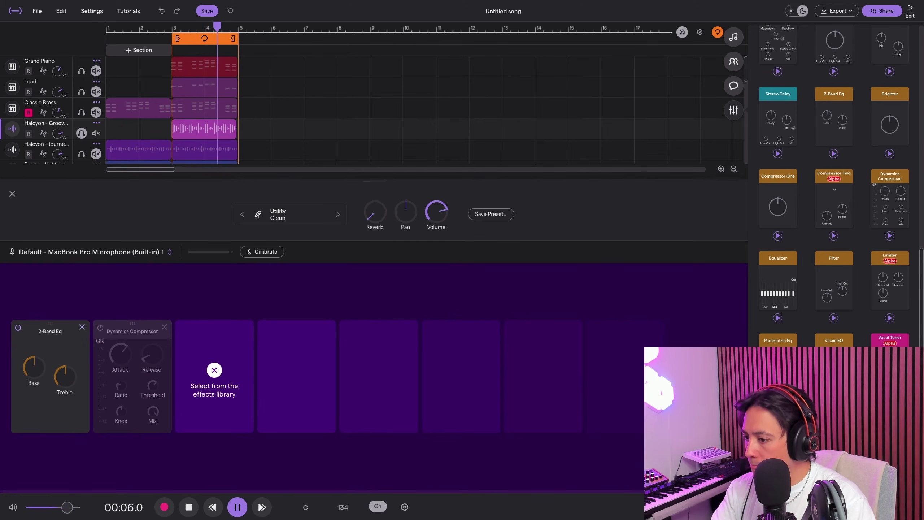
pyautogui.click(100, 327)
# Step: Add a Clipper after the compressor on the Halcyon Groove track and turn one of its knobs down slightly
pyautogui.scroll(12, 880, 273)
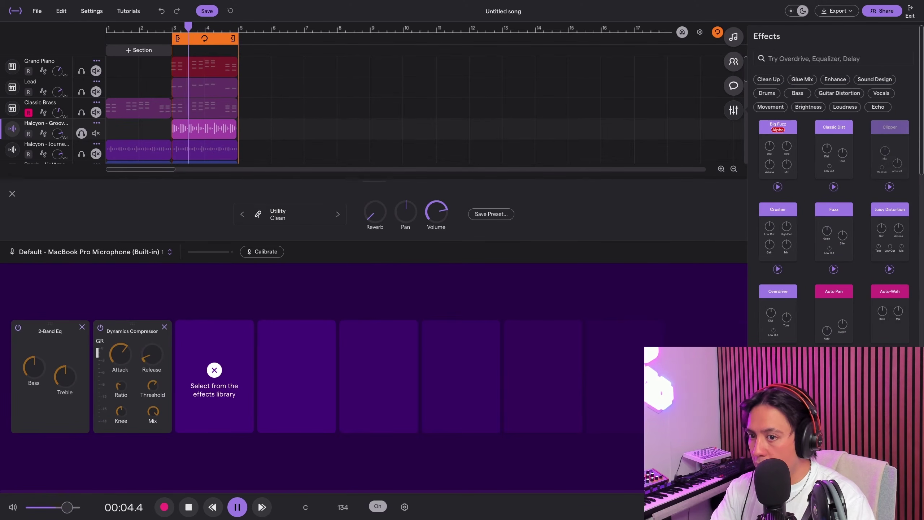
pyautogui.click(889, 149)
pyautogui.moveTo(202, 372); pyautogui.dragTo(202, 382)
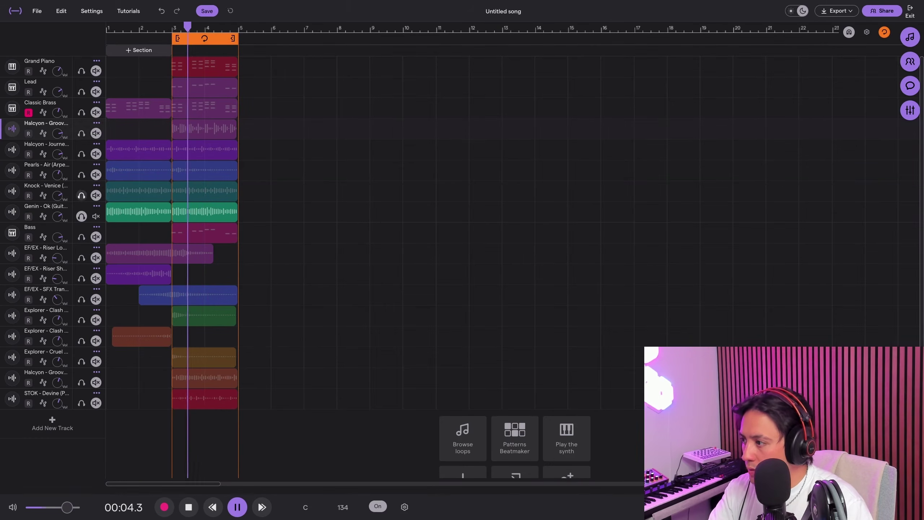
# Step: Delete the Knock - Venice track
pyautogui.click(46, 186)
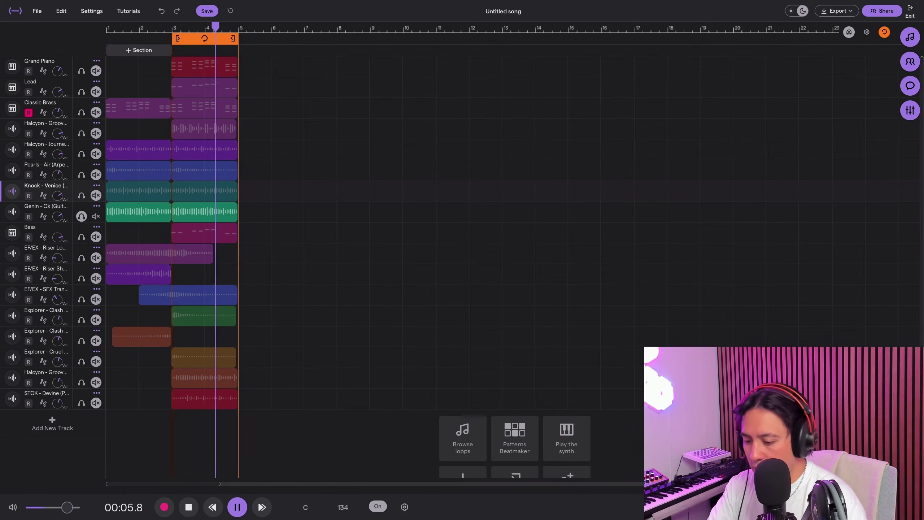
pyautogui.press('Delete')
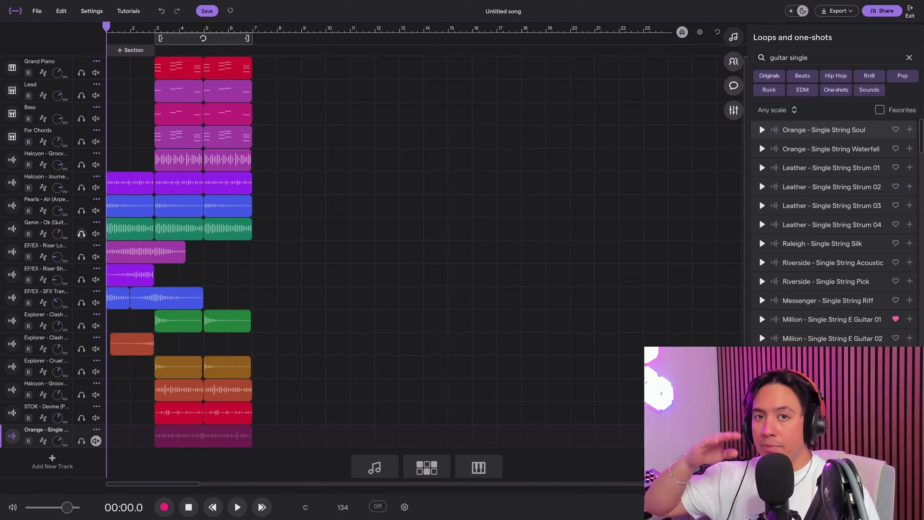
# Step: Solo the Genin - Ok guitar track without the For Chords track and play it from the start
pyautogui.click(82, 233)
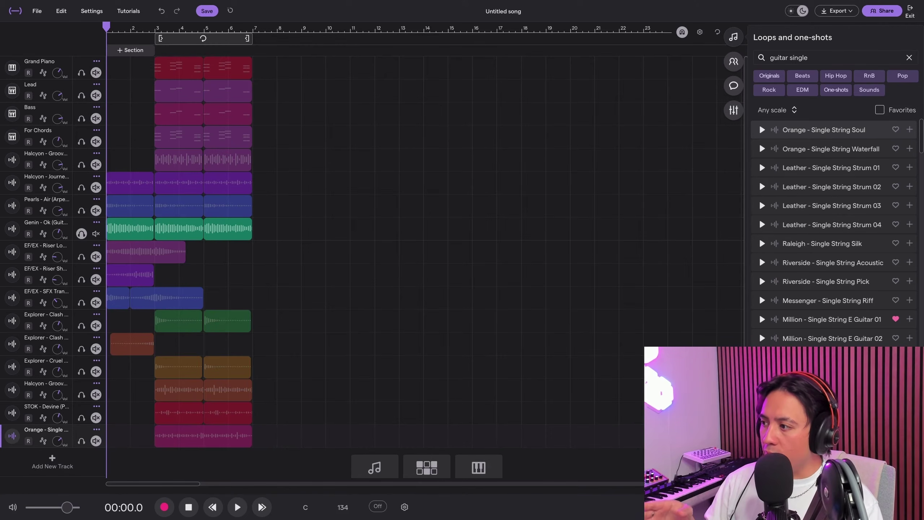
pyautogui.click(81, 141)
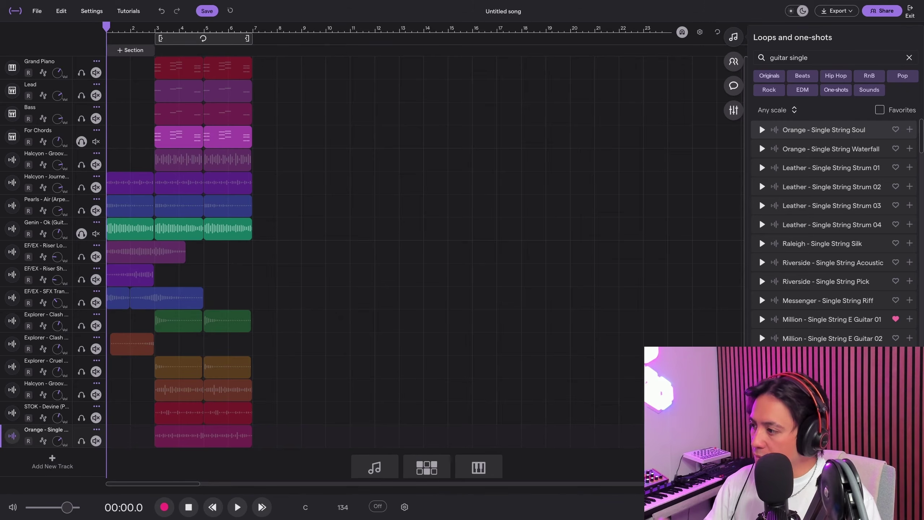
pyautogui.click(81, 142)
pyautogui.press('space')
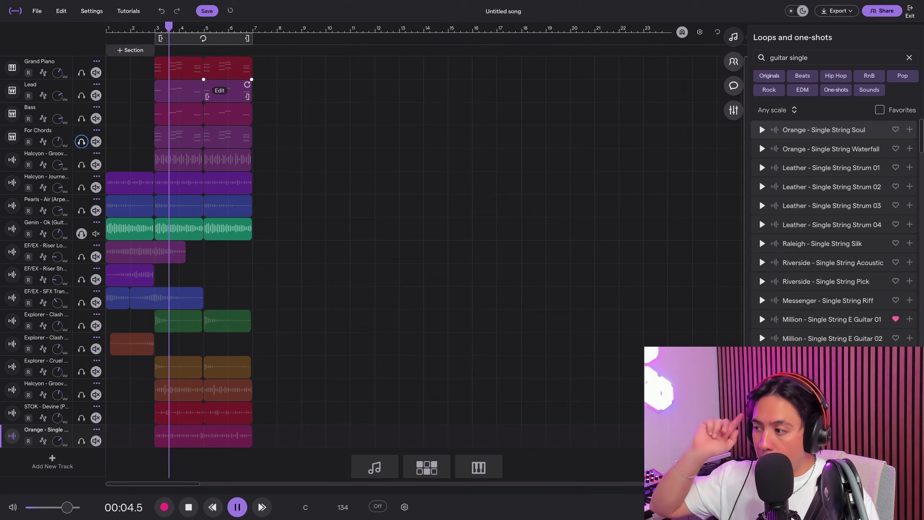
pyautogui.press('space')
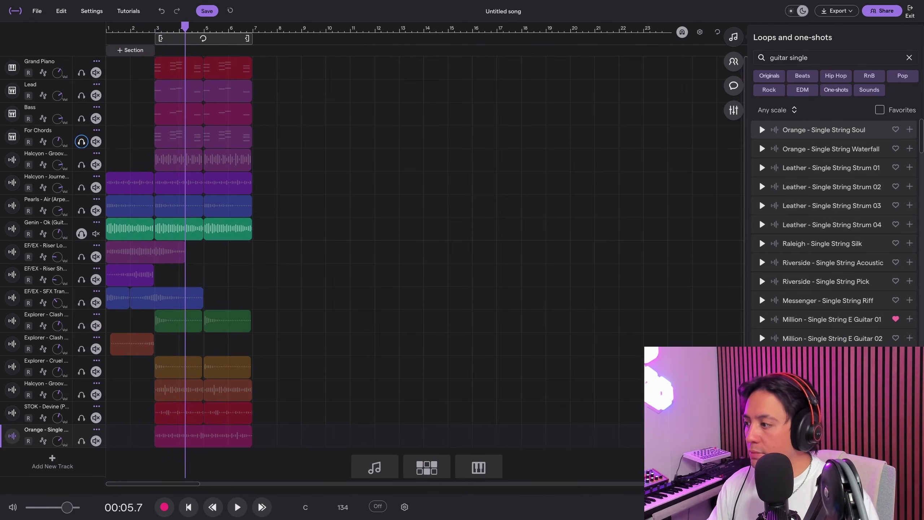
# Step: Clear the Genin - Ok solo and play the full mix with looping on, finishing with looping off and playback stopped
pyautogui.click(81, 233)
pyautogui.press('l')
pyautogui.press('space')
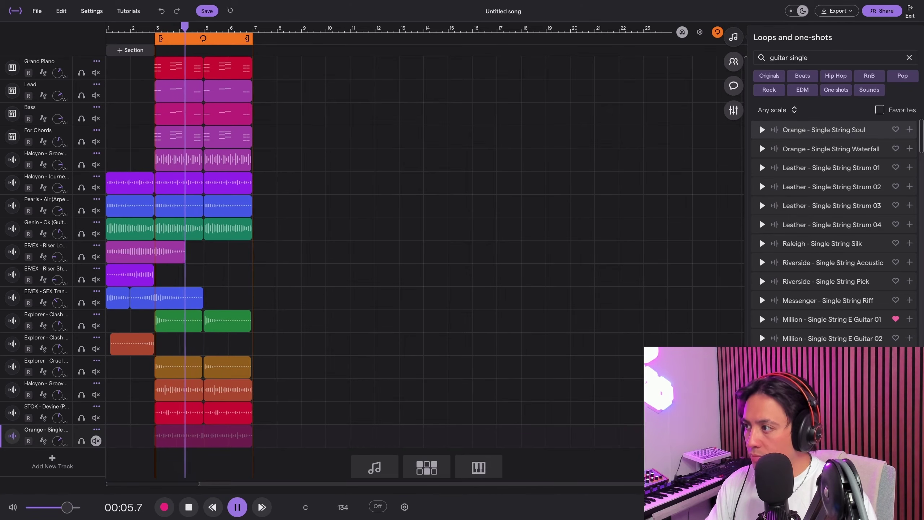
pyautogui.press('l')
pyautogui.press('space')
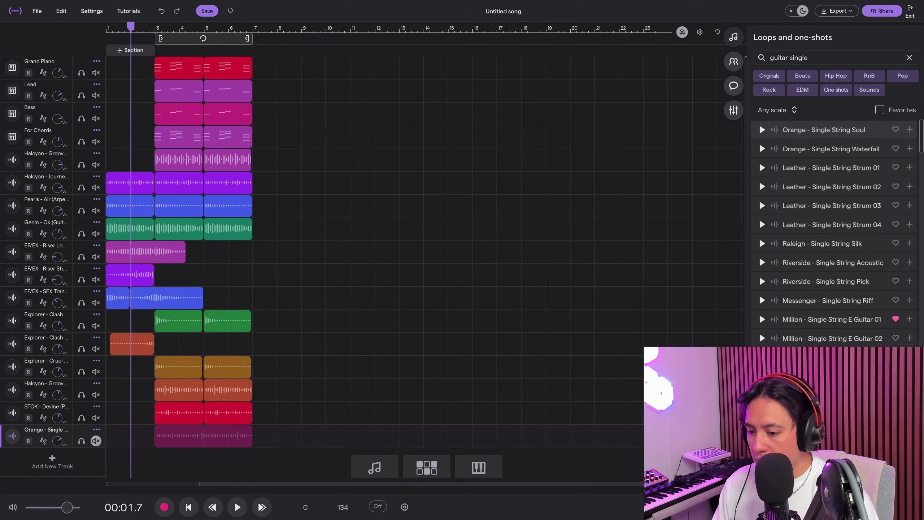
# Step: Show the automation lanes of the Pearls - Air, Genin - Ok and Halcyon Journey tracks
pyautogui.hotkey('ctrl', '=')
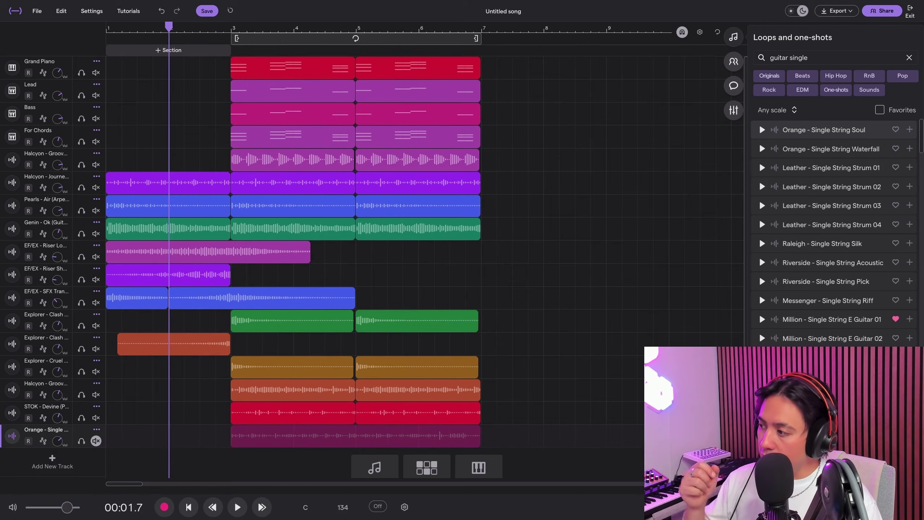
pyautogui.click(43, 210)
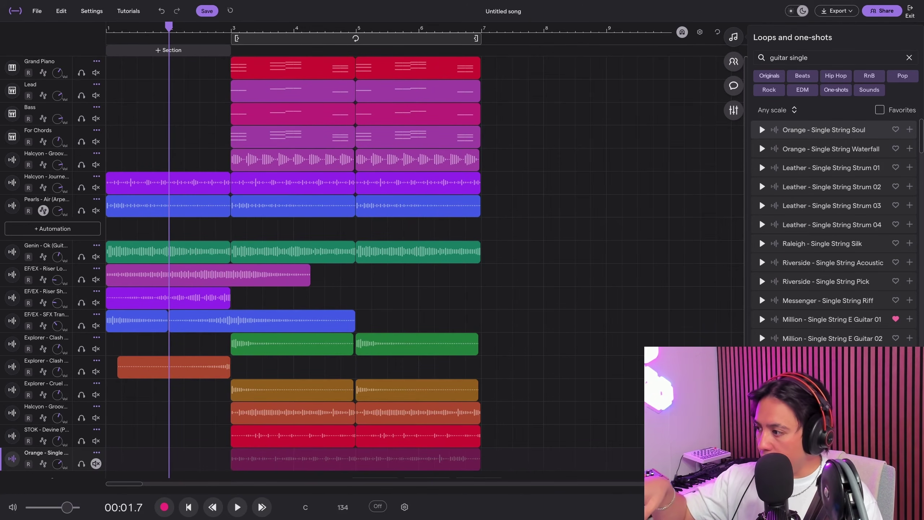
pyautogui.click(43, 256)
pyautogui.click(43, 188)
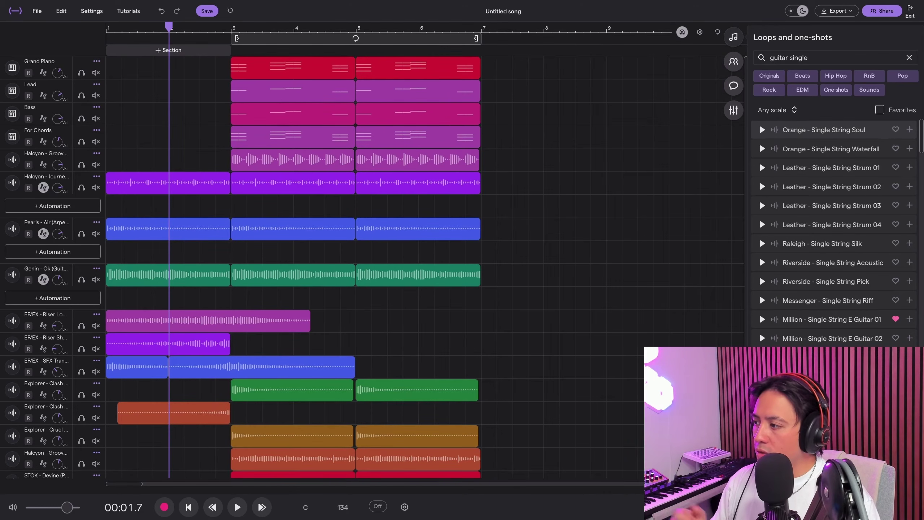
# Step: Add Muffled Sweep automation to the Halcyon Journey track, rising gradually from bar 1 and more steeply up to bar 3
pyautogui.click(52, 205)
pyautogui.click(100, 241)
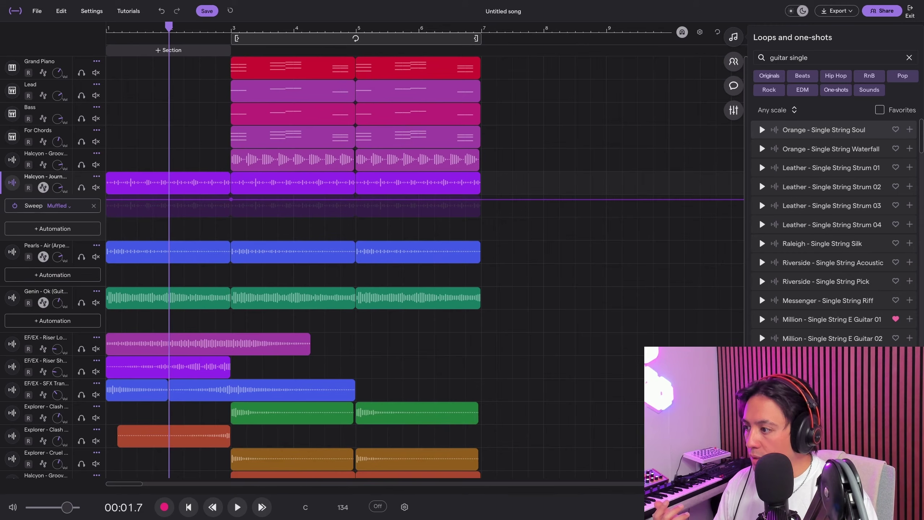
pyautogui.click(106, 200)
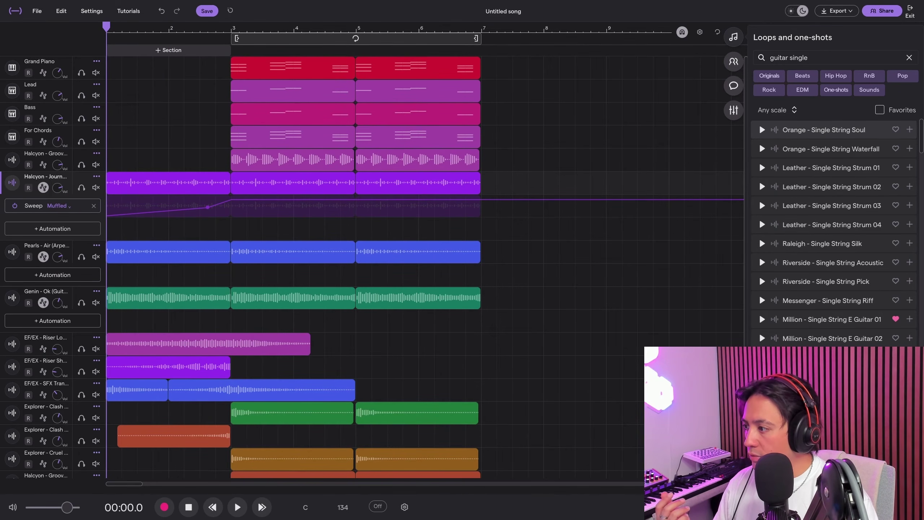
# Step: Add Sweep automation of the Muffled type to the Pearls - Air track
pyautogui.click(53, 275)
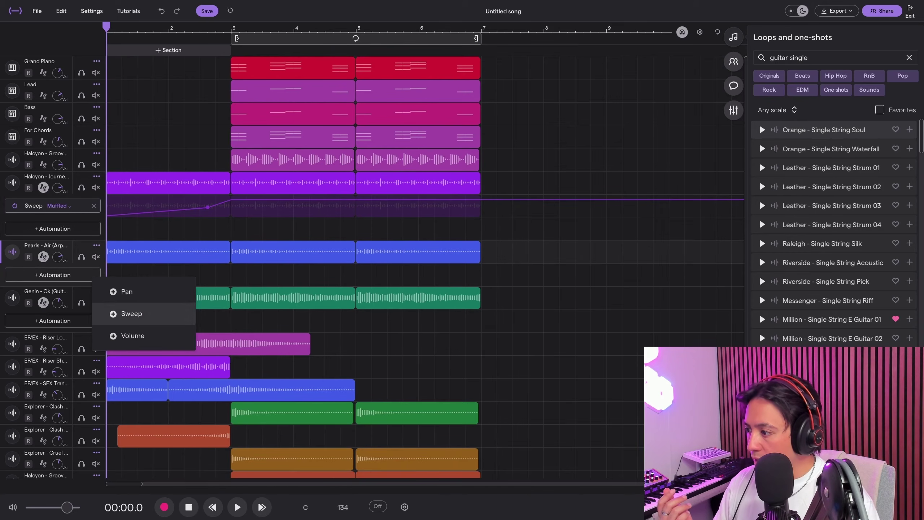
pyautogui.click(132, 313)
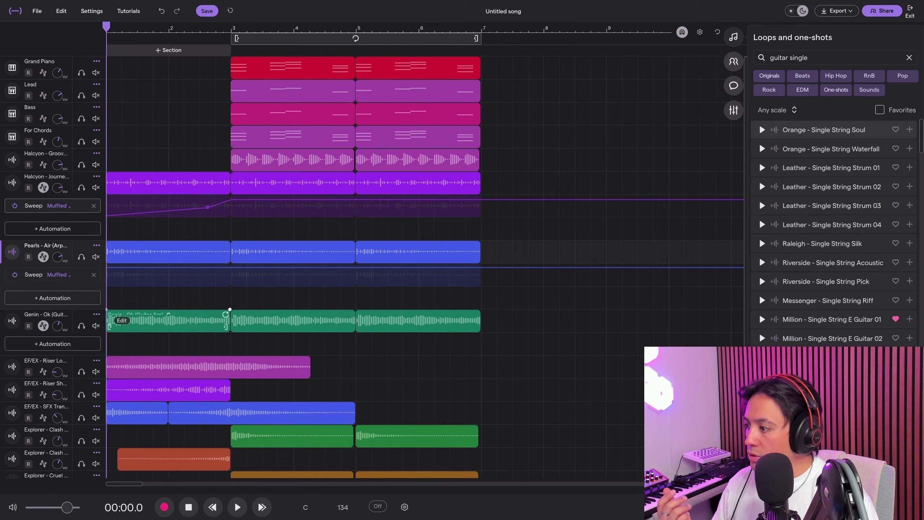
pyautogui.click(58, 275)
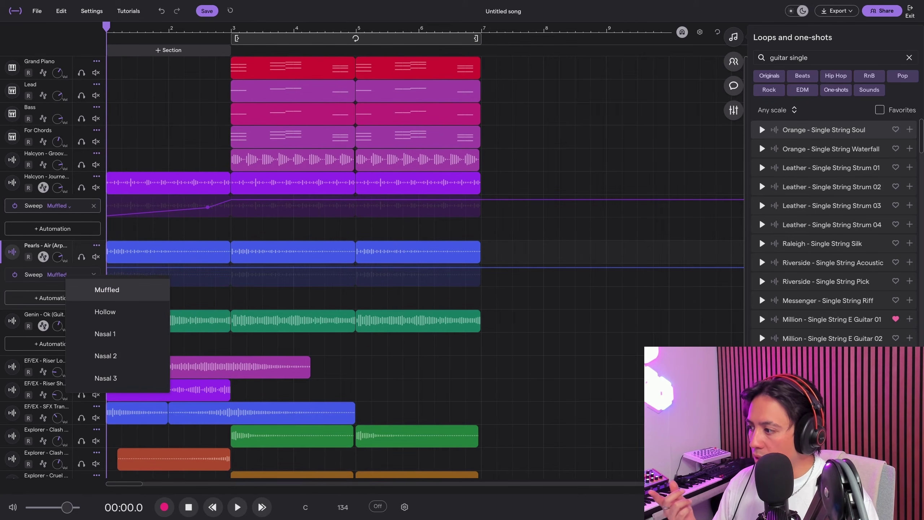
pyautogui.click(108, 289)
# Step: Copy the Halcyon Journey sweep points and paste them into the Pearls - Air sweep lane at bar 1
pyautogui.moveTo(239, 208); pyautogui.dragTo(107, 208)
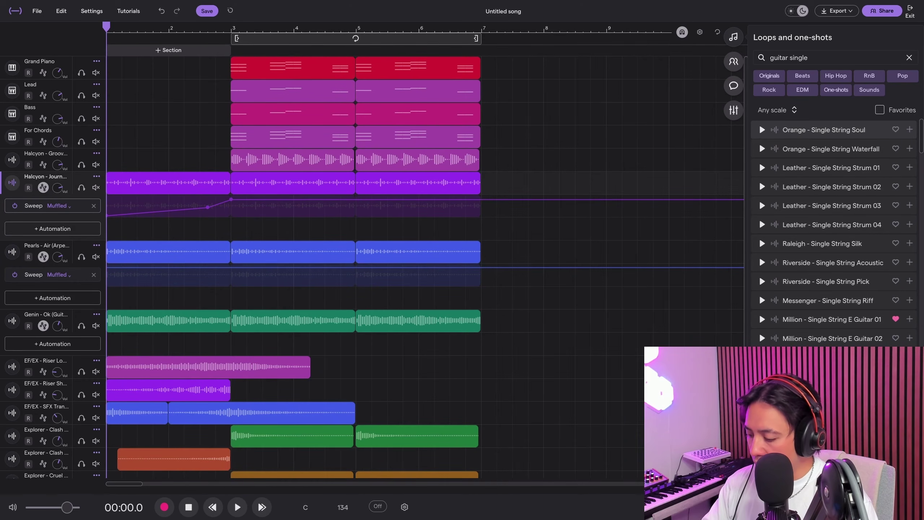
pyautogui.click(107, 278)
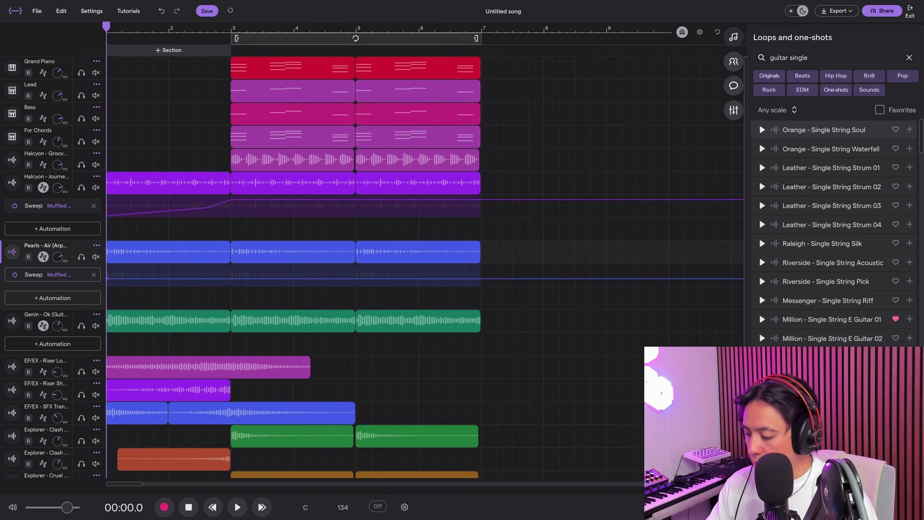
pyautogui.hotkey('ctrl', 'v')
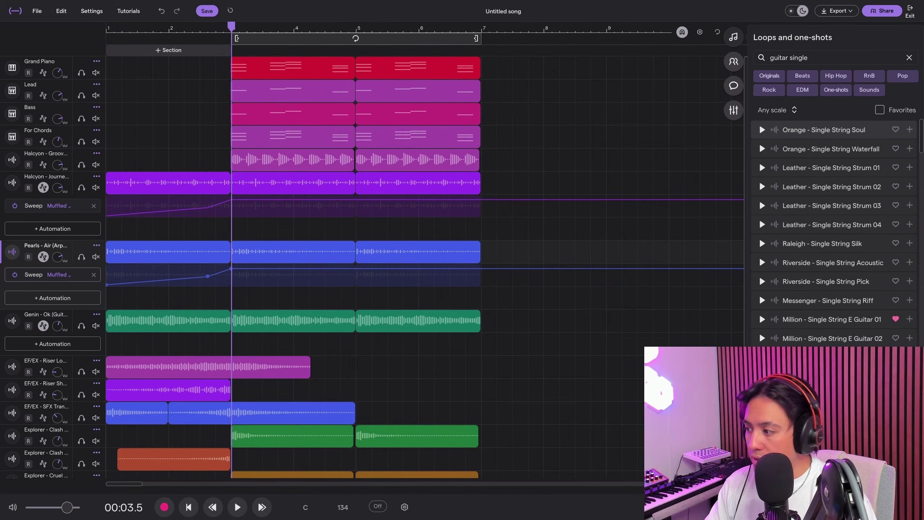
# Step: Add Muffled Sweep automation to the Genin - Ok track and paste the same rising curve at bar 1
pyautogui.click(53, 343)
pyautogui.click(121, 379)
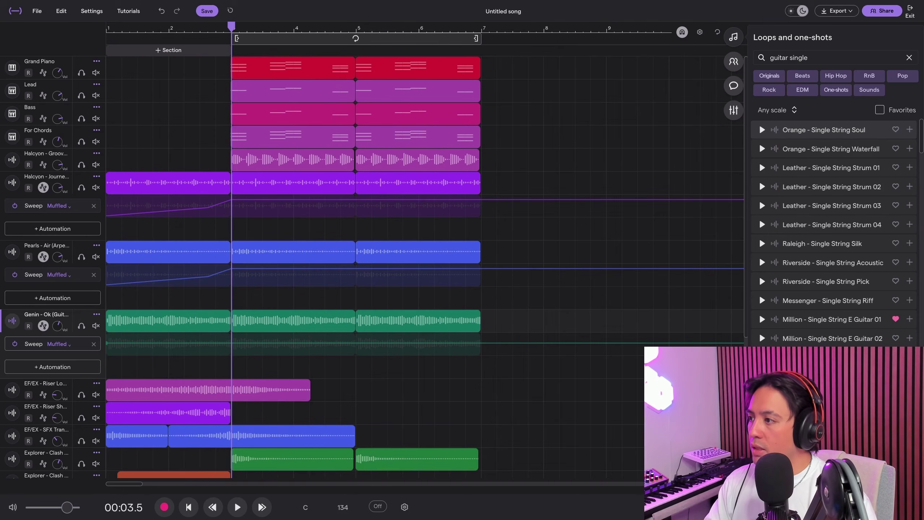
pyautogui.press('Return')
pyautogui.hotkey('ctrl', 'v')
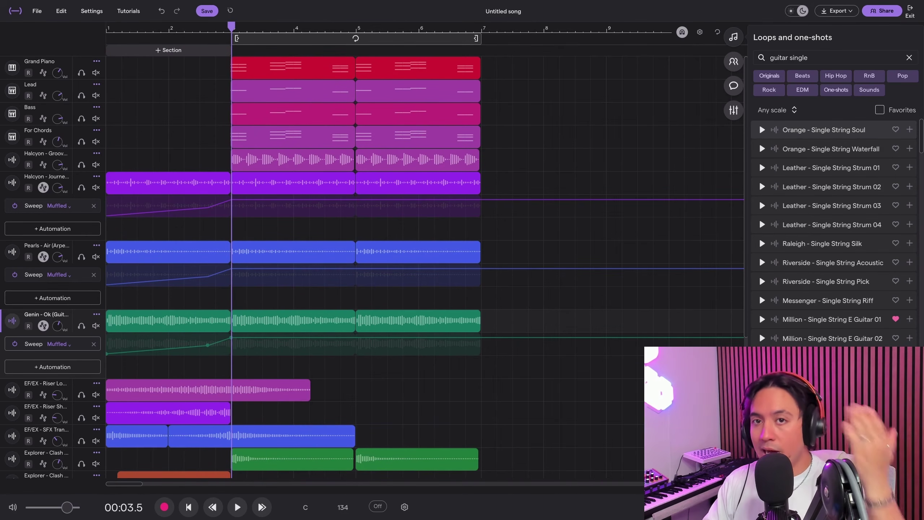
# Step: Play the arrangement from the start with the filter sweeps, and audition the looped section from bar 3 to bar 7
pyautogui.scroll(-5, 189, 350)
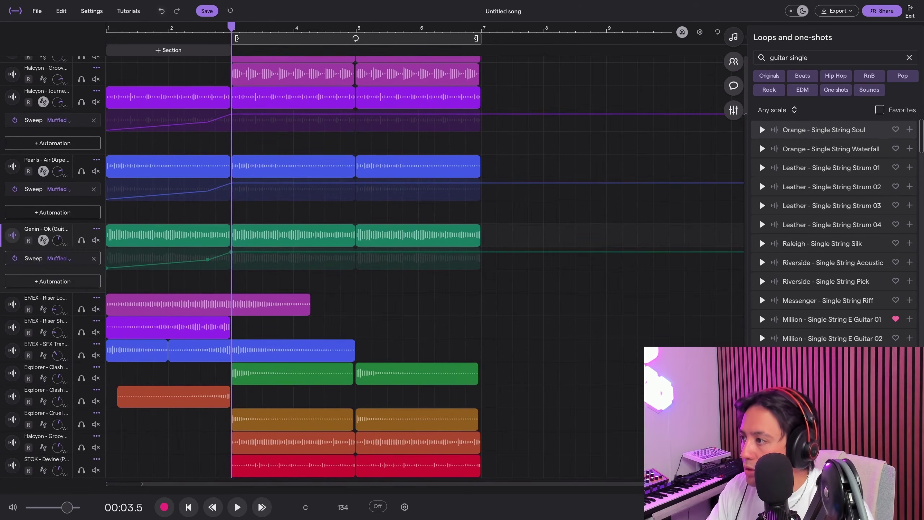
pyautogui.press('Return')
pyautogui.press('space')
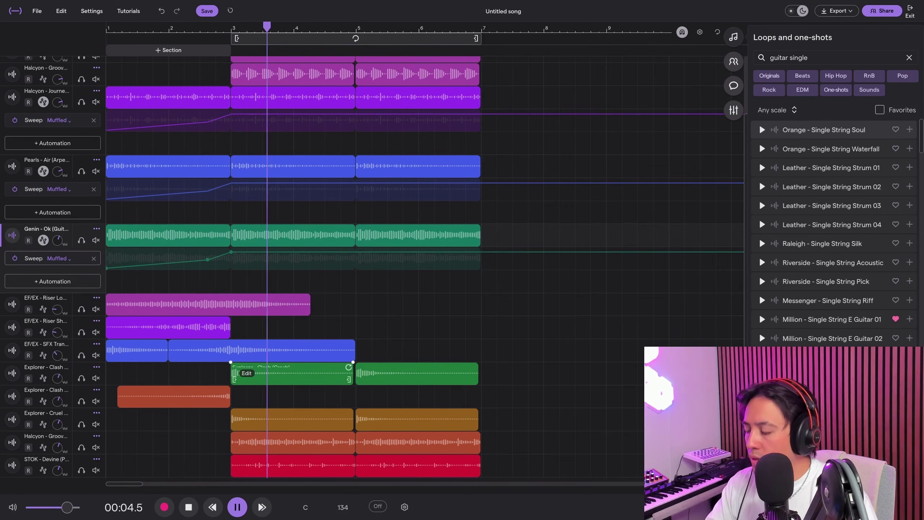
pyautogui.press('space')
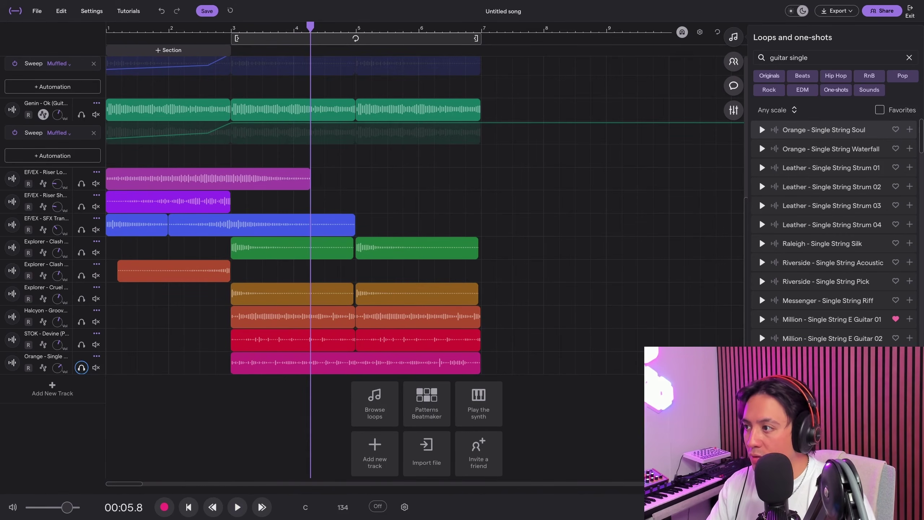
pyautogui.press('space')
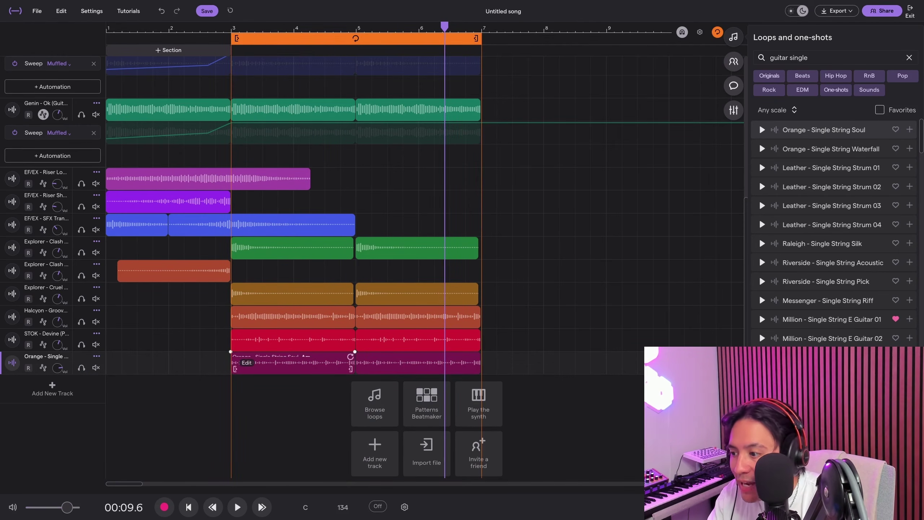
# Step: Trim both Orange - Single String Soul regions to about their last beat before bars 5 and 7, and play the first one
pyautogui.moveTo(235, 369); pyautogui.dragTo(345, 369)
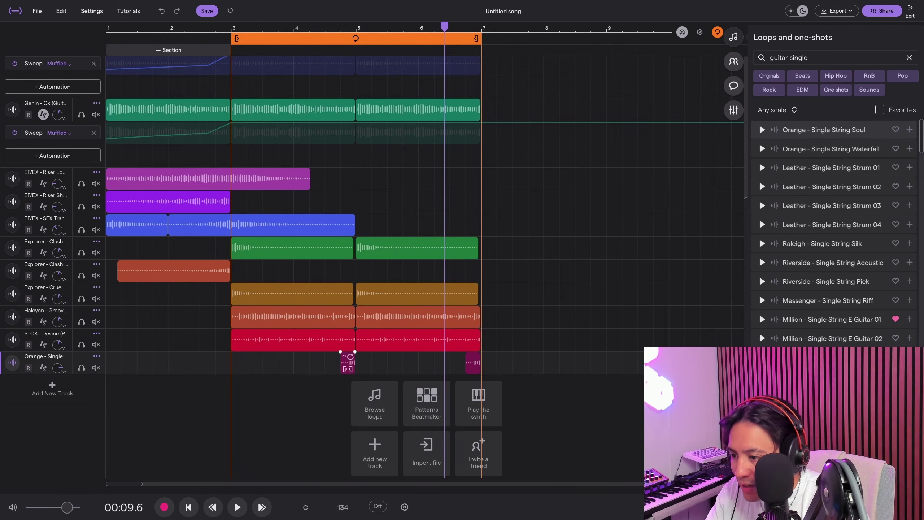
pyautogui.click(340, 29)
pyautogui.press('space')
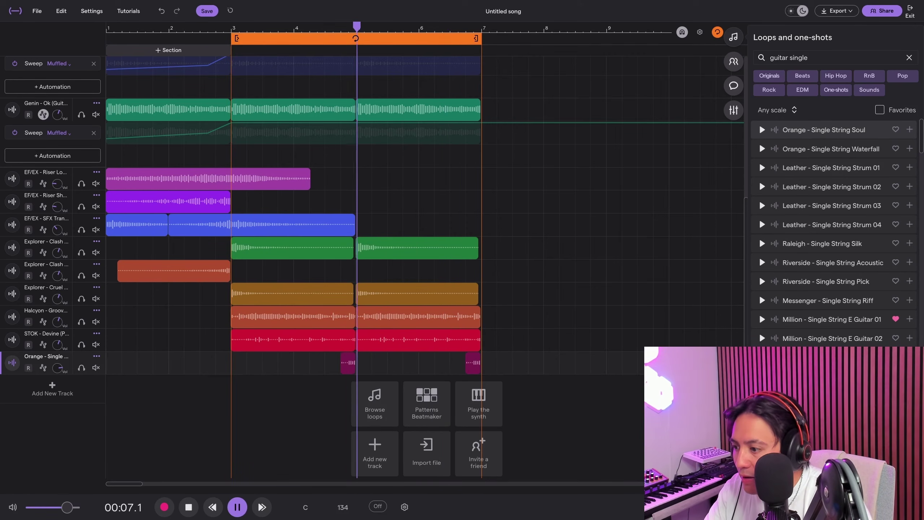
pyautogui.press('space')
pyautogui.scroll(5, 425, 262)
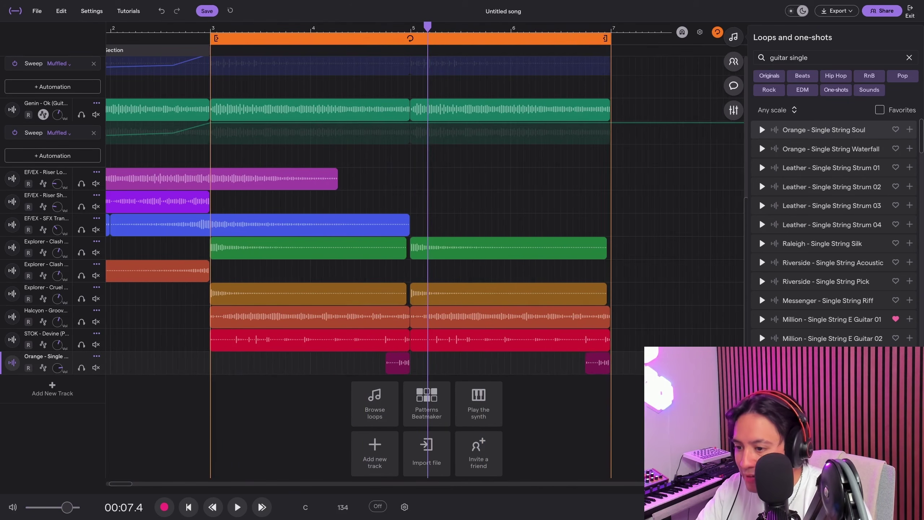
# Step: Place pairs of the short Orange - Single String Soul regions in the second half of bars 3 to 6, and audition the loop
pyautogui.moveTo(626, 365); pyautogui.dragTo(376, 379)
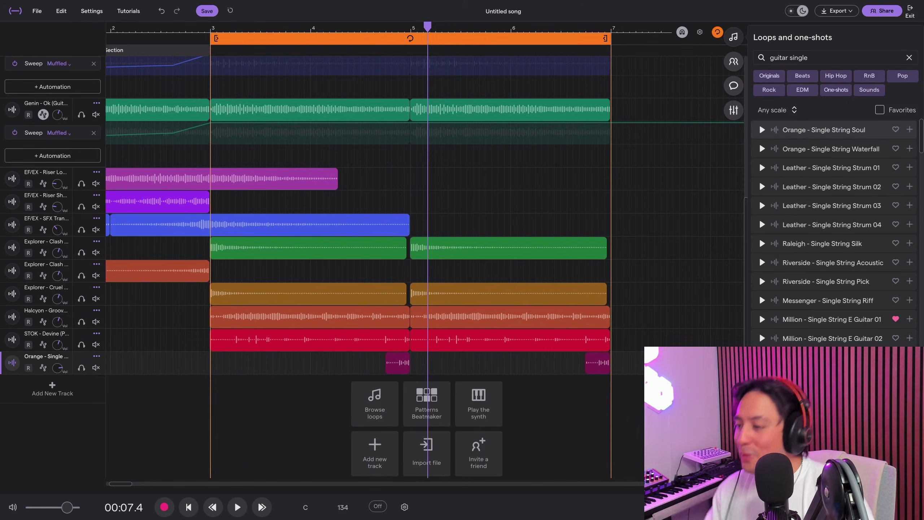
pyautogui.moveTo(217, 28); pyautogui.dragTo(211, 29)
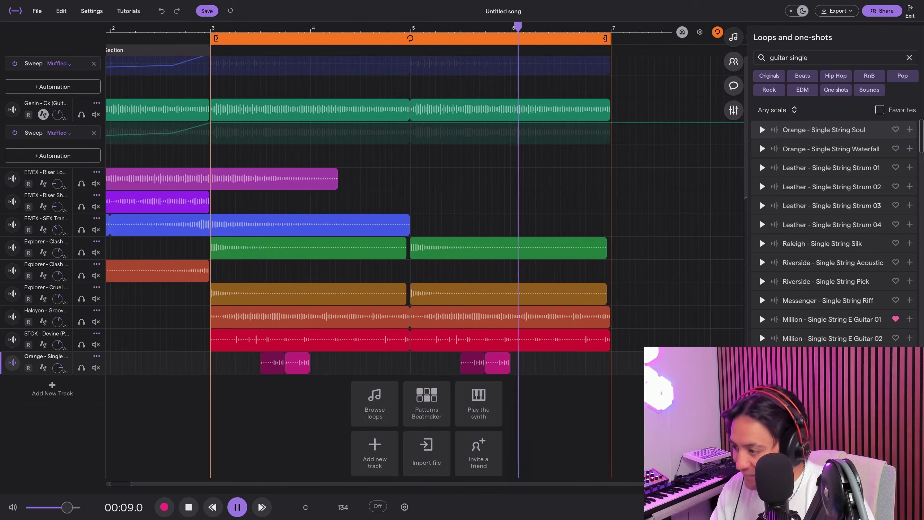
pyautogui.press('space')
pyautogui.moveTo(546, 364); pyautogui.dragTo(372, 363)
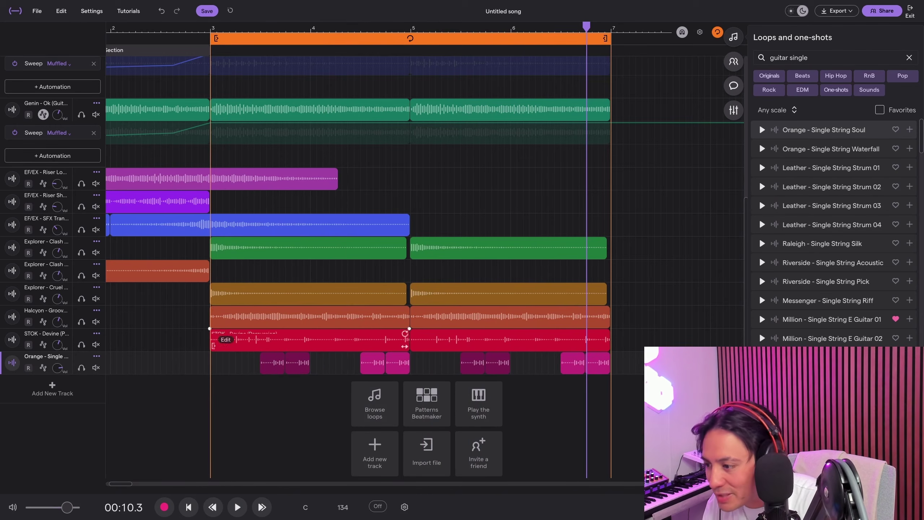
pyautogui.press('space')
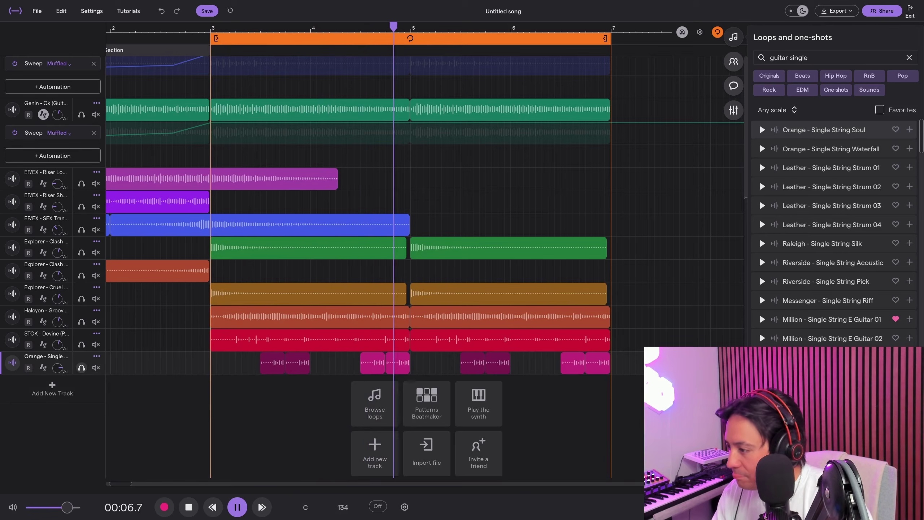
# Step: Open the Orange - Single String Soul track's effects and add a Chorus and a Reverb
pyautogui.click(12, 363)
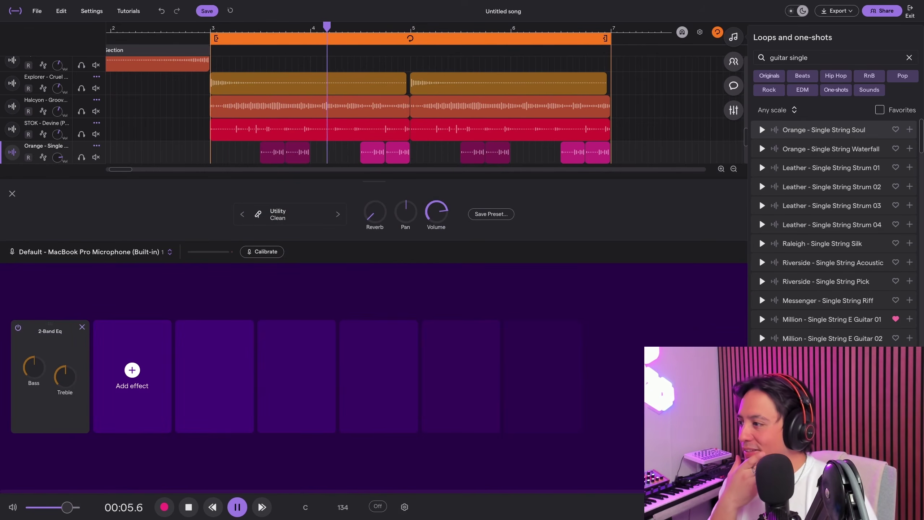
pyautogui.click(132, 370)
pyautogui.scroll(-1, 889, 214)
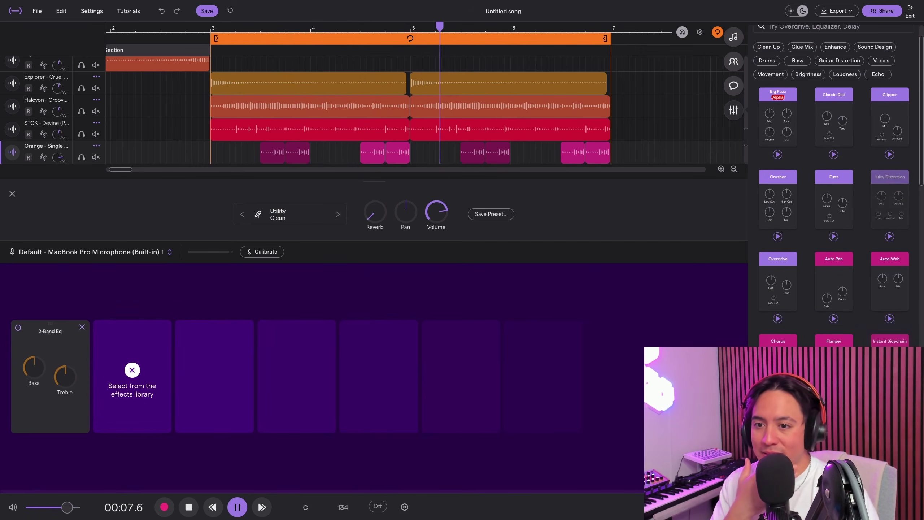
pyautogui.scroll(-1, 832, 182)
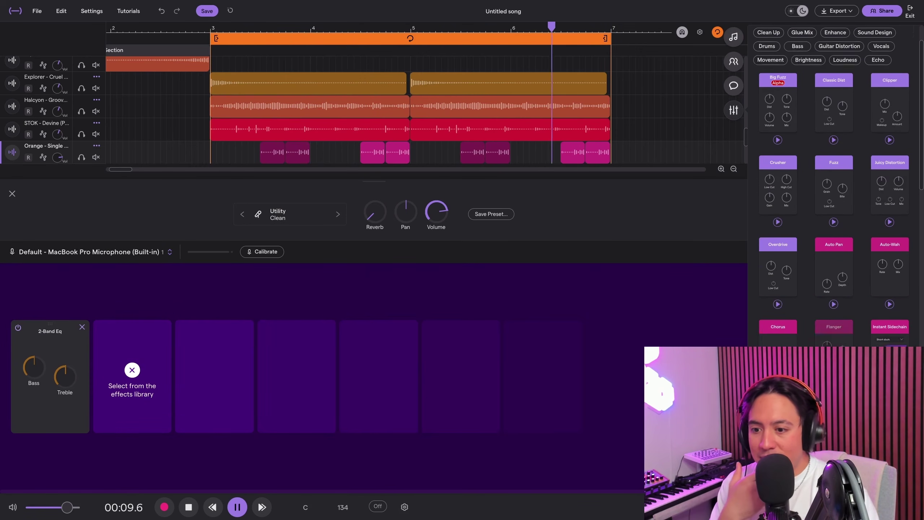
pyautogui.scroll(-2, 833, 328)
pyautogui.click(778, 276)
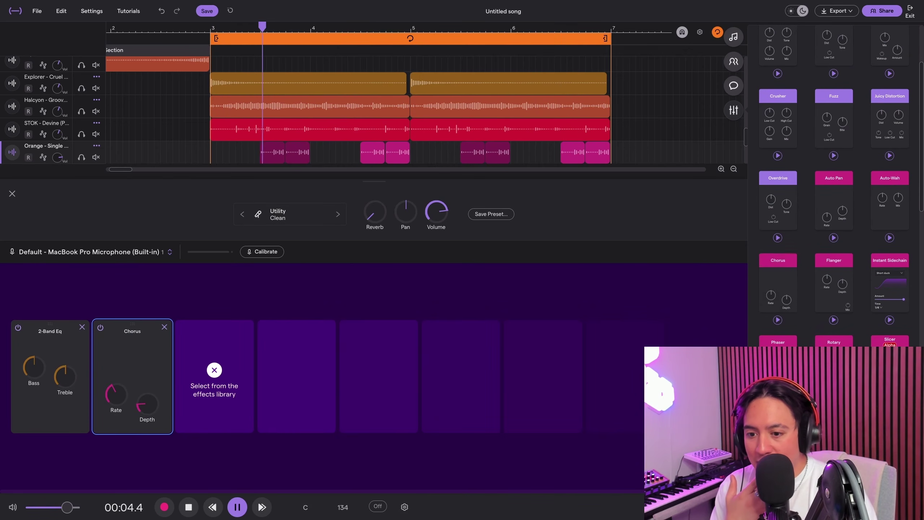
pyautogui.scroll(-6, 833, 276)
pyautogui.click(777, 378)
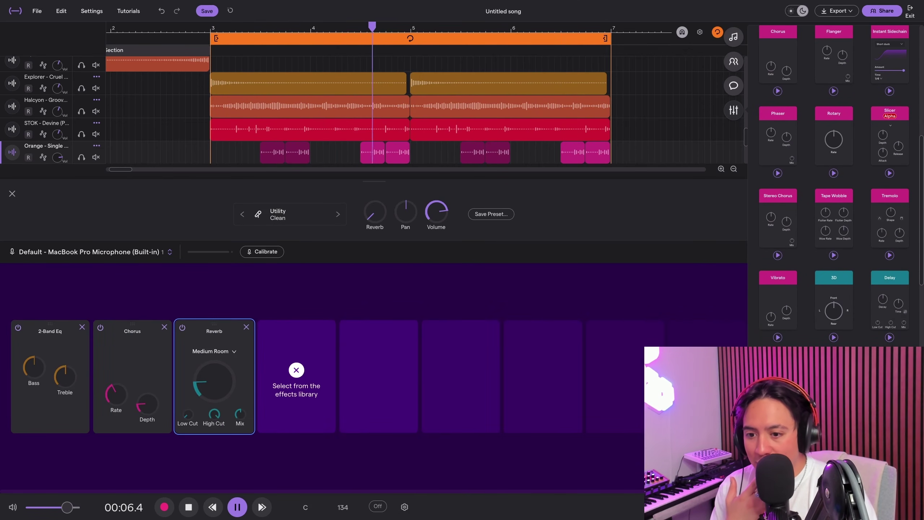
# Step: Add a Filter effect, place it directly before the Chorus, and set its low cut to 236 Hz
pyautogui.scroll(-15, 832, 182)
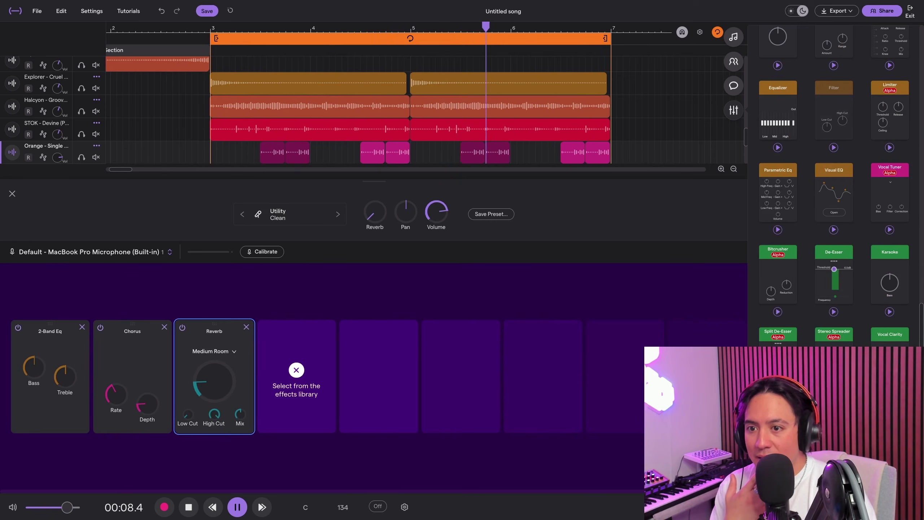
pyautogui.click(833, 109)
pyautogui.moveTo(296, 330); pyautogui.dragTo(132, 329)
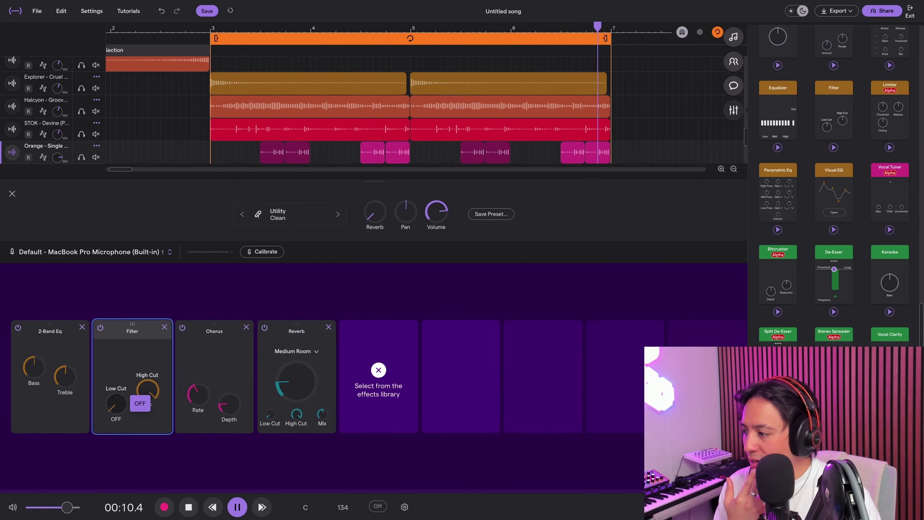
pyautogui.moveTo(116, 403)
pyautogui.mouseDown()
pyautogui.moveTo(116, 380)
pyautogui.moveTo(115, 392)
pyautogui.mouseUp()
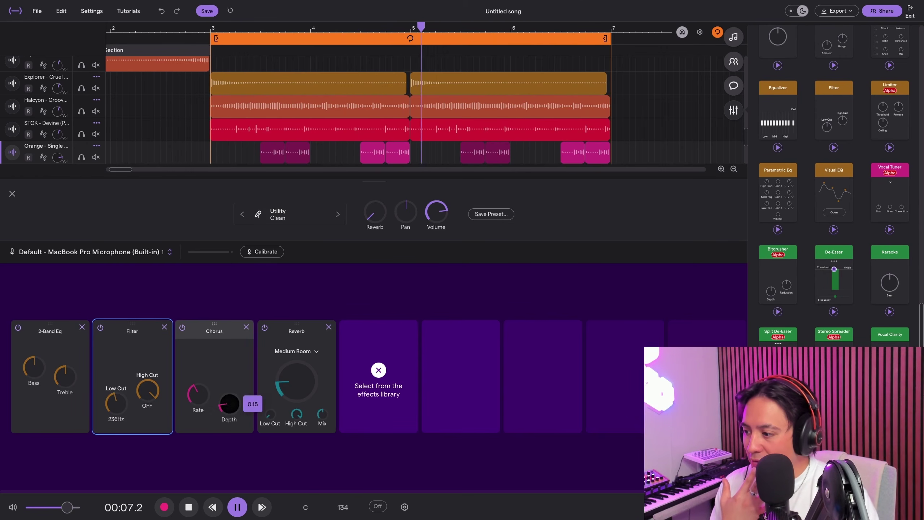
# Step: Set the Reverb to Rich Plate with a 351 Hz low cut, and solo the Orange track
pyautogui.click(297, 351)
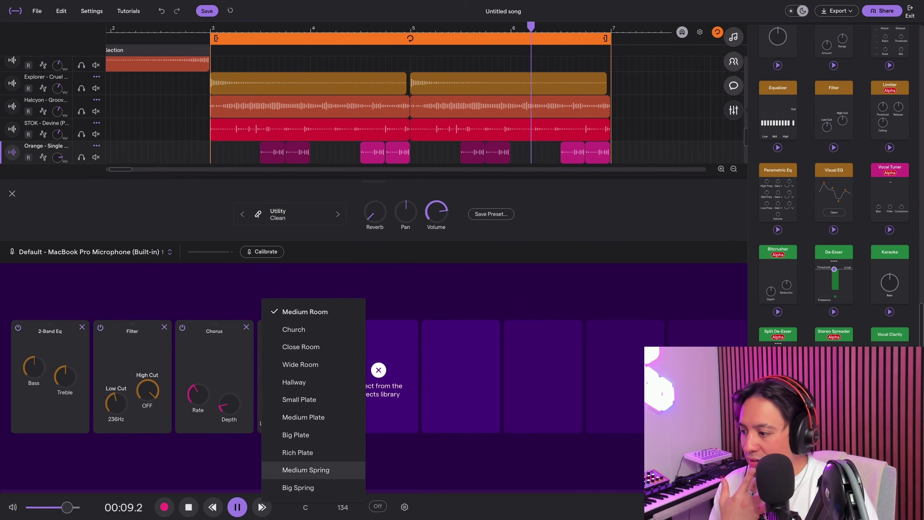
pyautogui.click(291, 452)
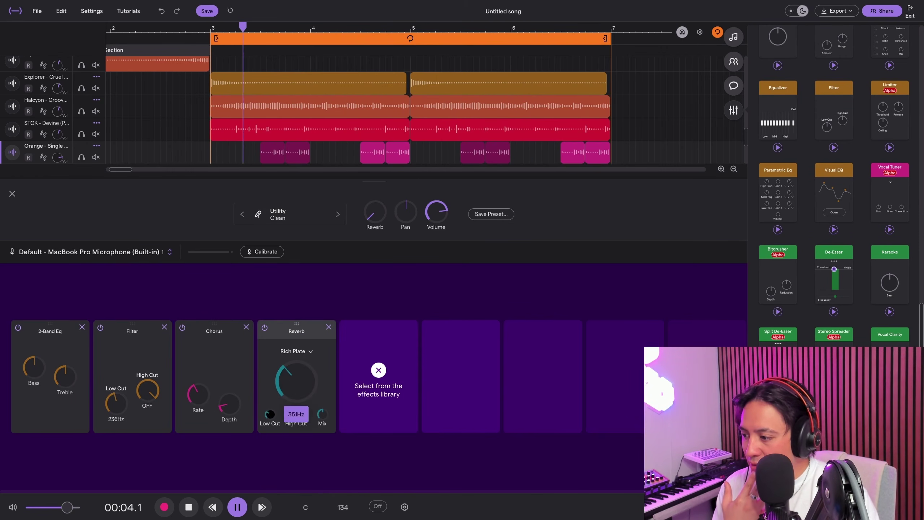
pyautogui.click(82, 158)
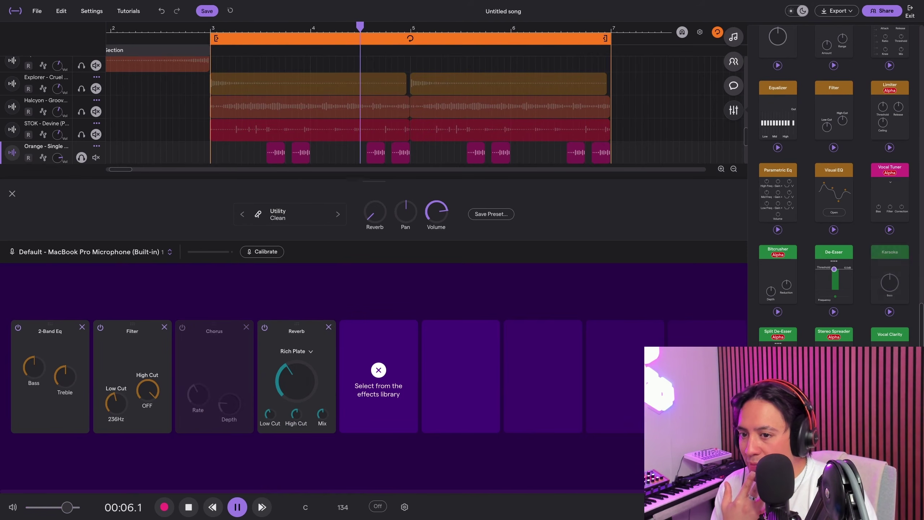
# Step: Add a Stereo Chorus after the Reverb on the Orange track, raise its rate, and close the effects view
pyautogui.scroll(10, 890, 297)
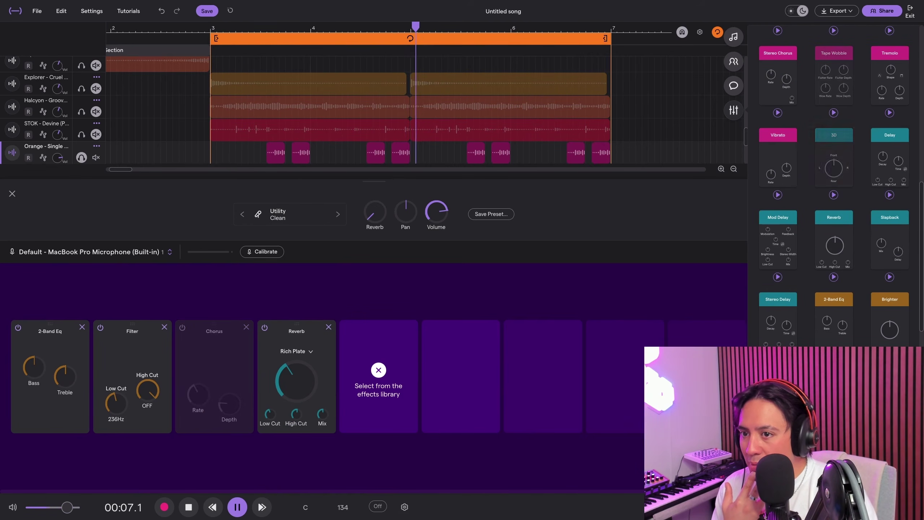
pyautogui.click(778, 75)
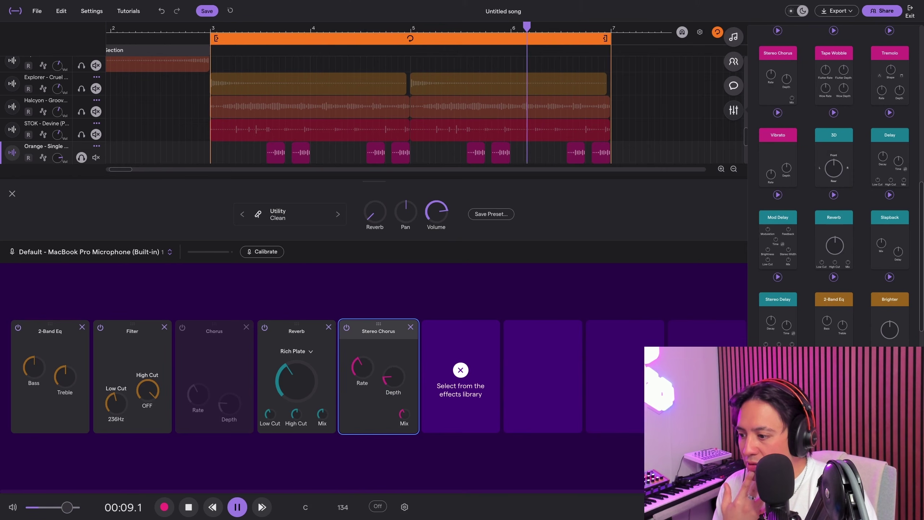
pyautogui.moveTo(362, 367); pyautogui.dragTo(362, 355)
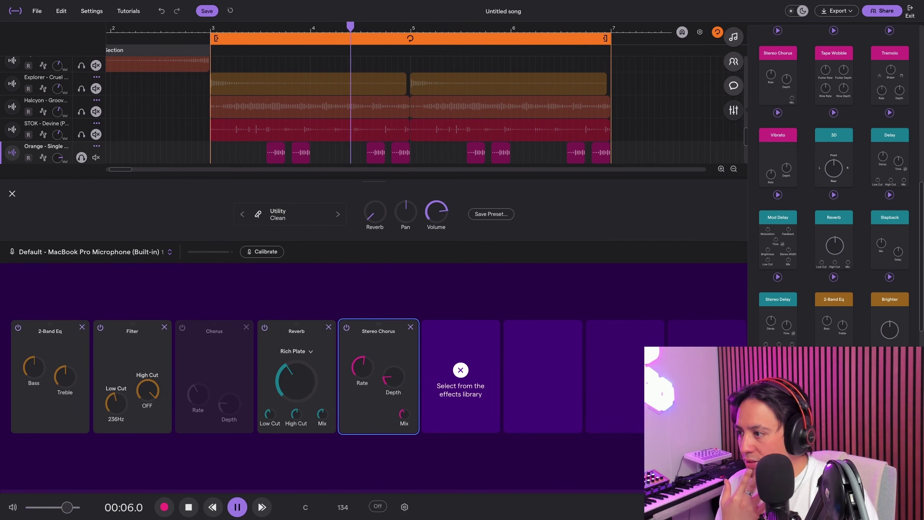
pyautogui.click(12, 193)
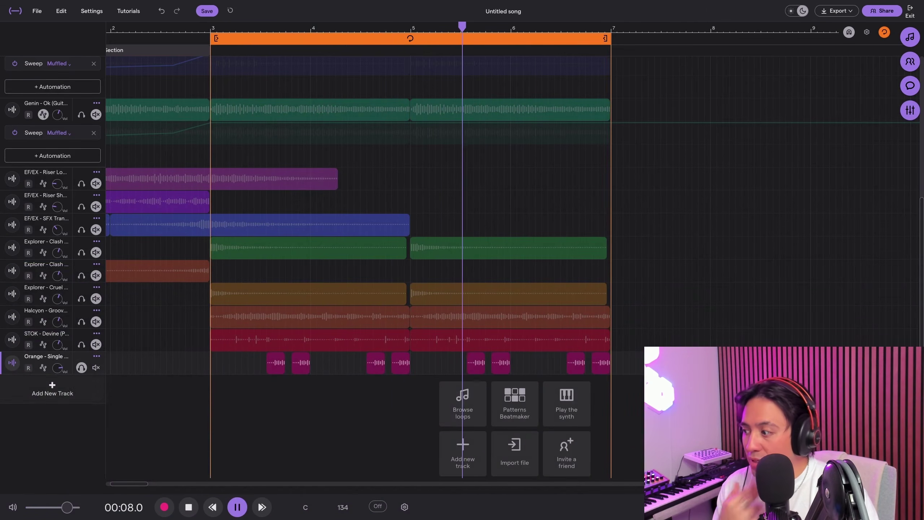
pyautogui.click(12, 363)
pyautogui.click(460, 370)
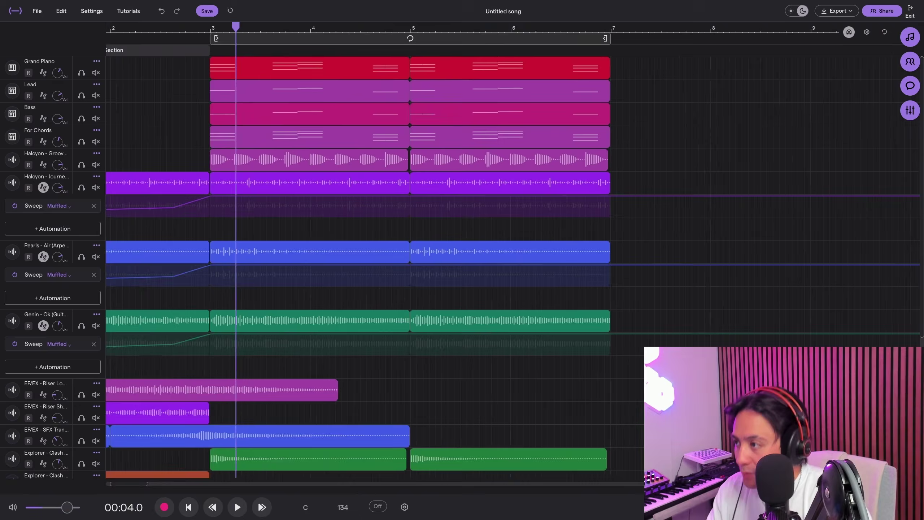
# Step: Play the whole arrangement from the start to just past bar 7 and look over all its tracks
pyautogui.press('Return')
pyautogui.press('space')
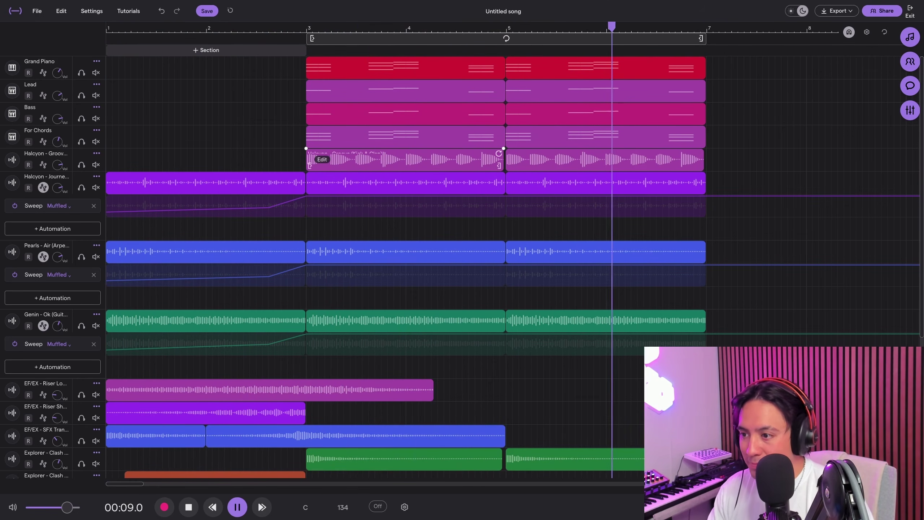
pyautogui.press('space')
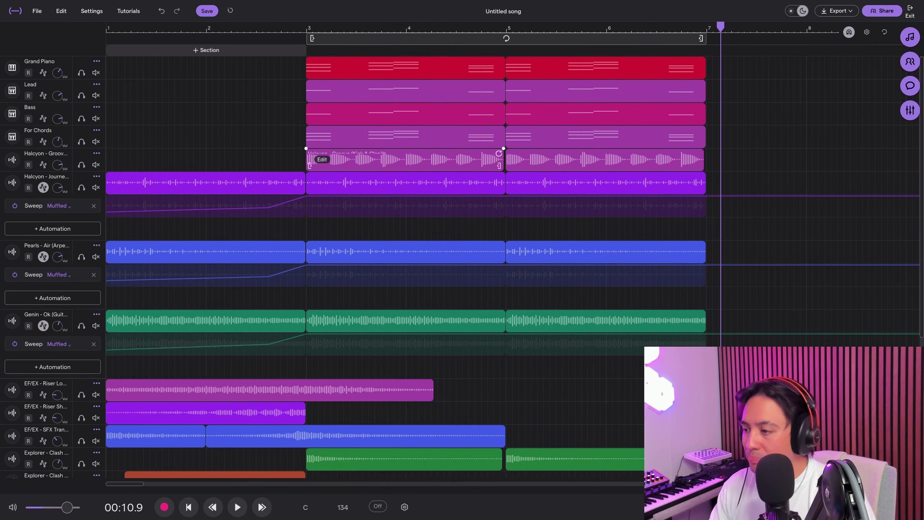
pyautogui.scroll(-5, 411, 214)
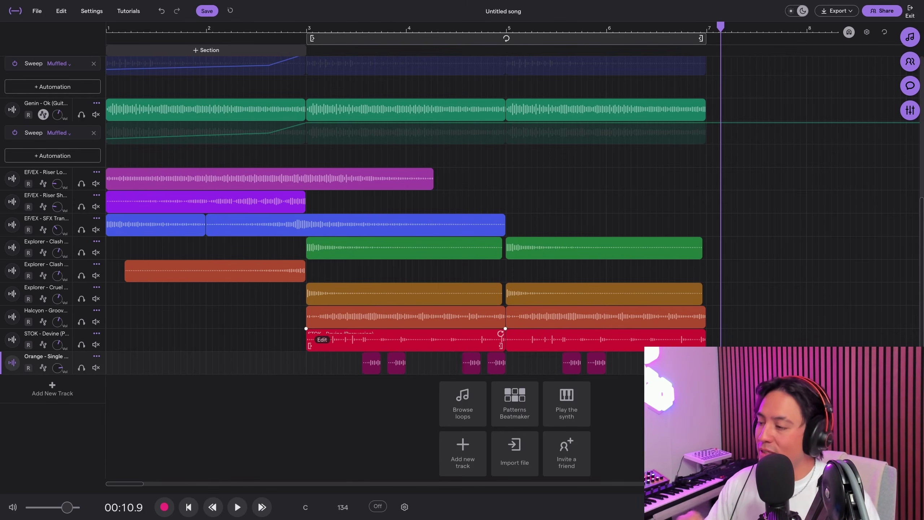
pyautogui.scroll(5, 504, 331)
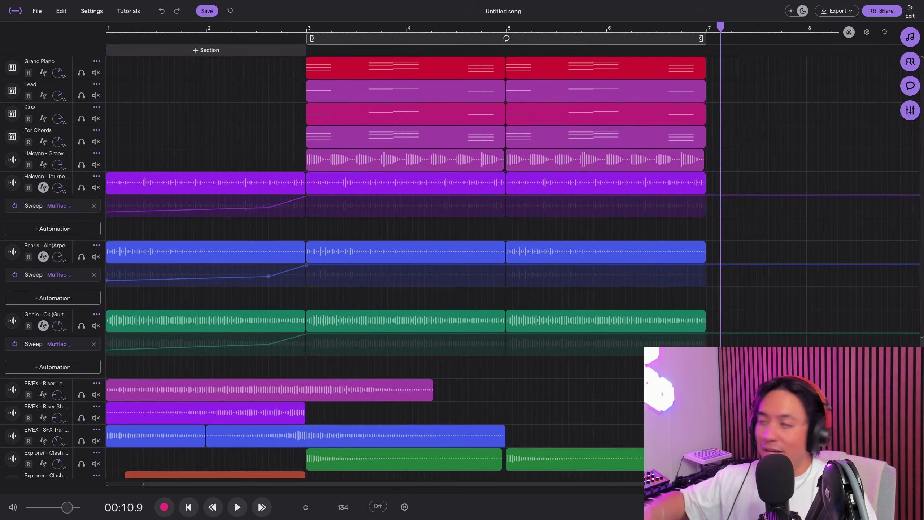
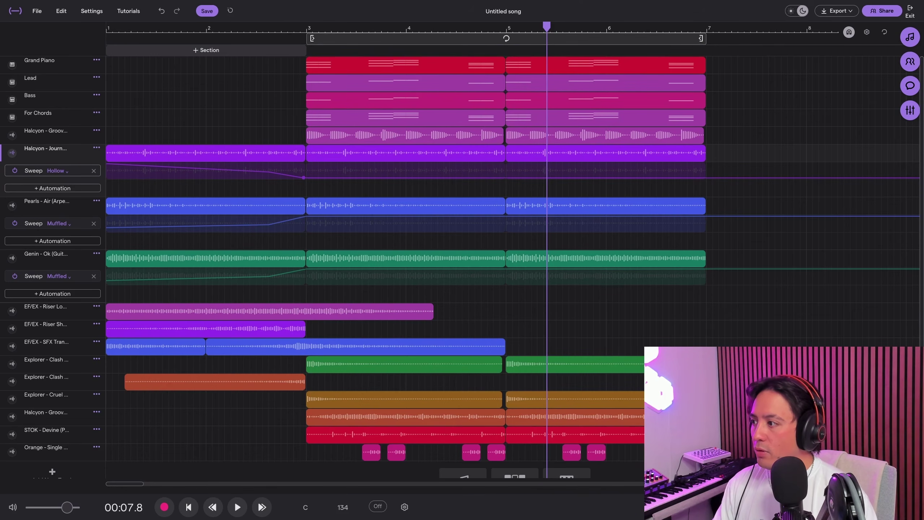
# Step: Solo the For Chords, Bass, Lead and Grand Piano tracks and play them together from bar 3
pyautogui.scroll(5, 54, 105)
pyautogui.scroll(-1, 55, 106)
pyautogui.click(44, 122)
pyautogui.scroll(2, 43, 122)
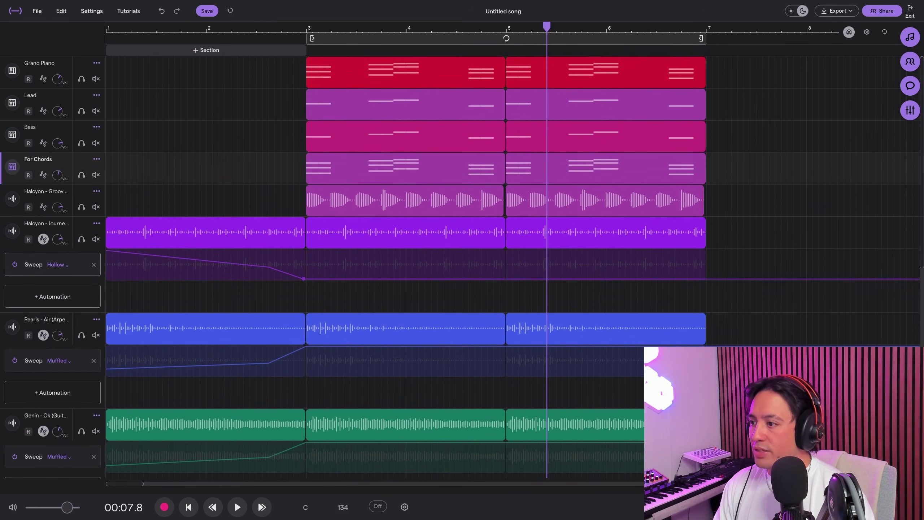
pyautogui.click(82, 175)
pyautogui.click(82, 142)
pyautogui.click(82, 110)
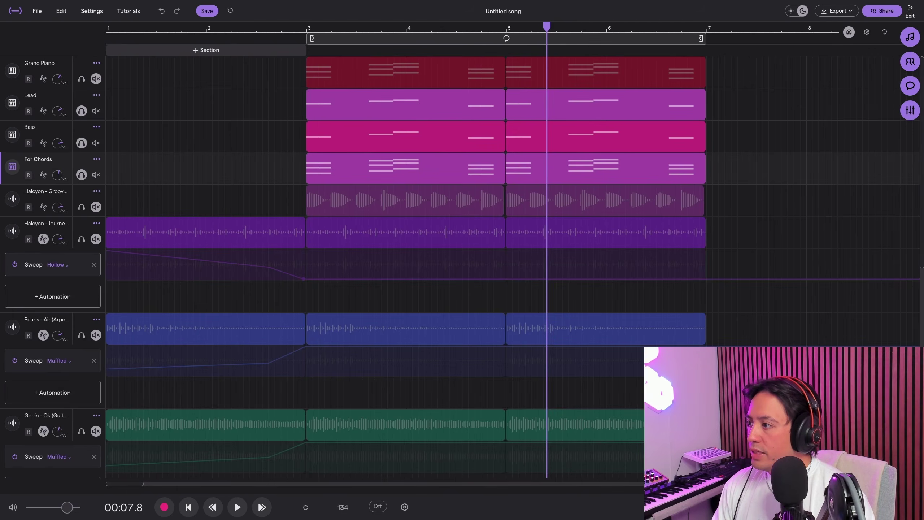
pyautogui.click(82, 78)
pyautogui.press('space')
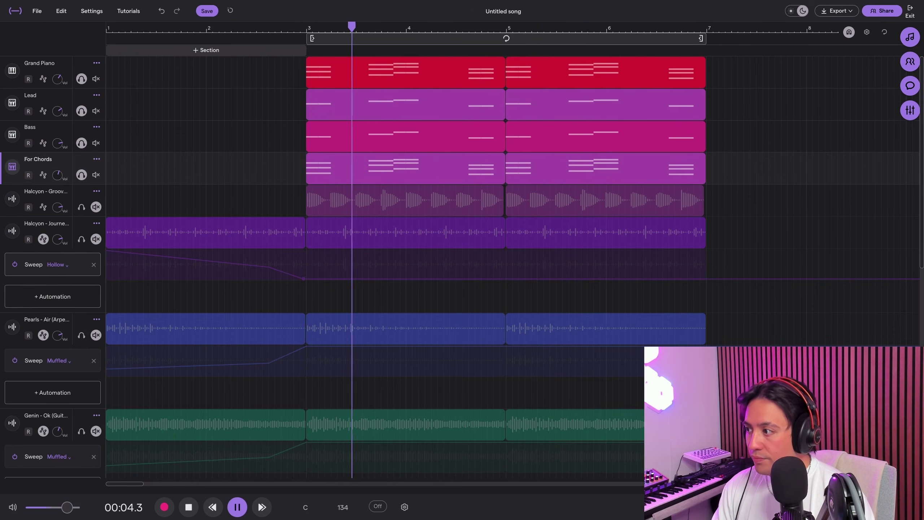
# Step: Add the Halcyon - Groove track below For Chords to the soloed group and audition it with the chord layers
pyautogui.click(82, 207)
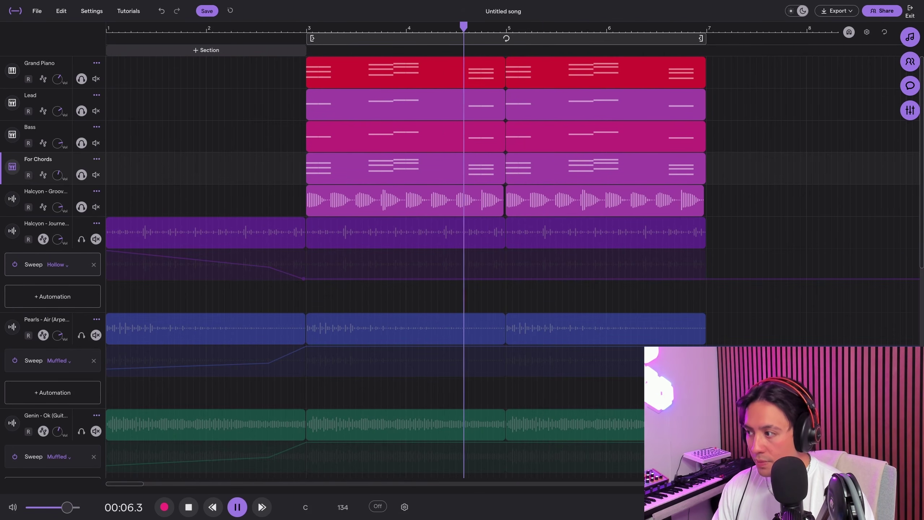
pyautogui.press('space')
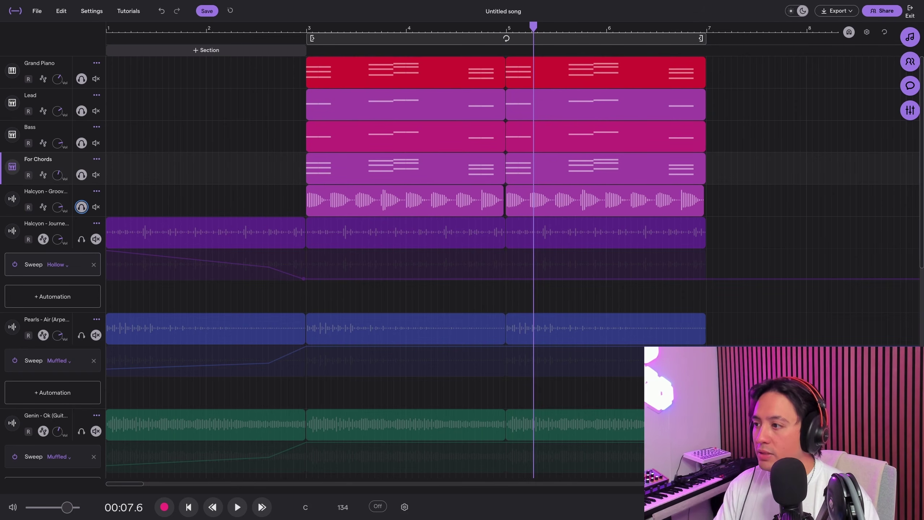
pyautogui.press('space')
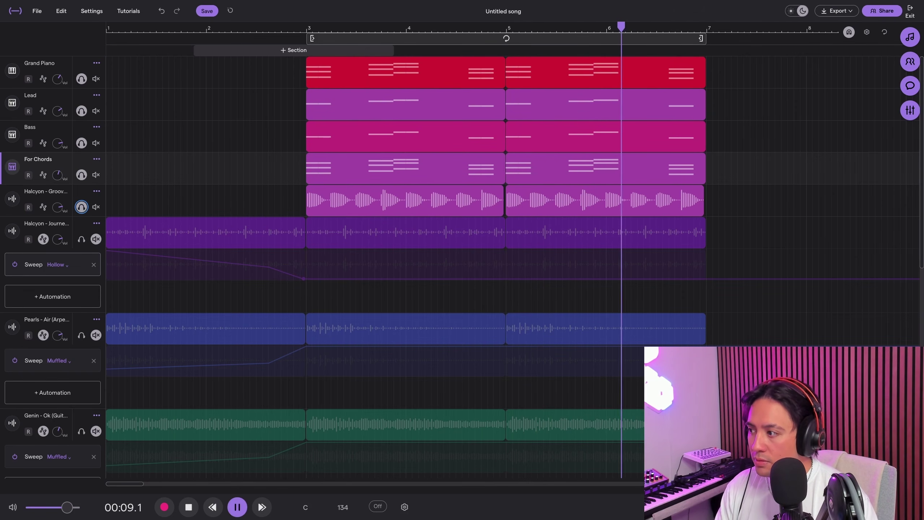
pyautogui.press('space')
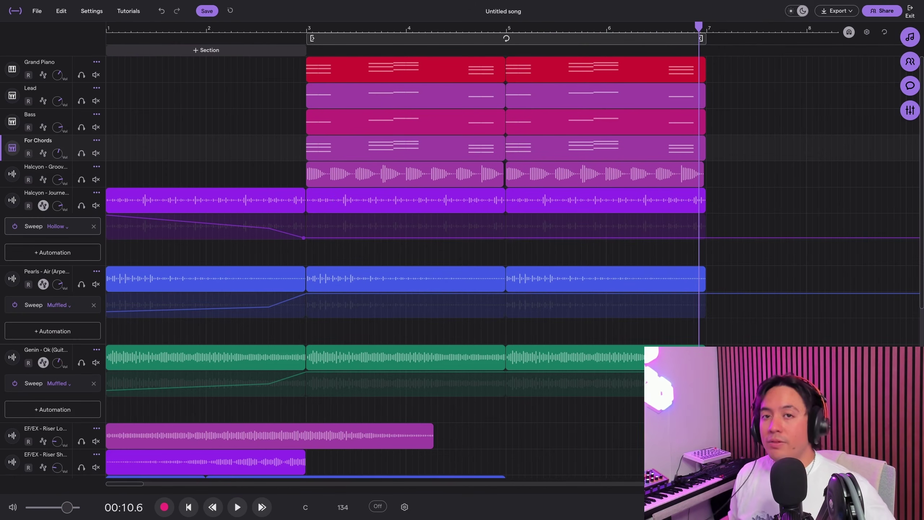
# Step: Review the riser, crash, percussion and guitar tracks, and return the playhead to the start of bar 1
pyautogui.moveTo(509, 364)
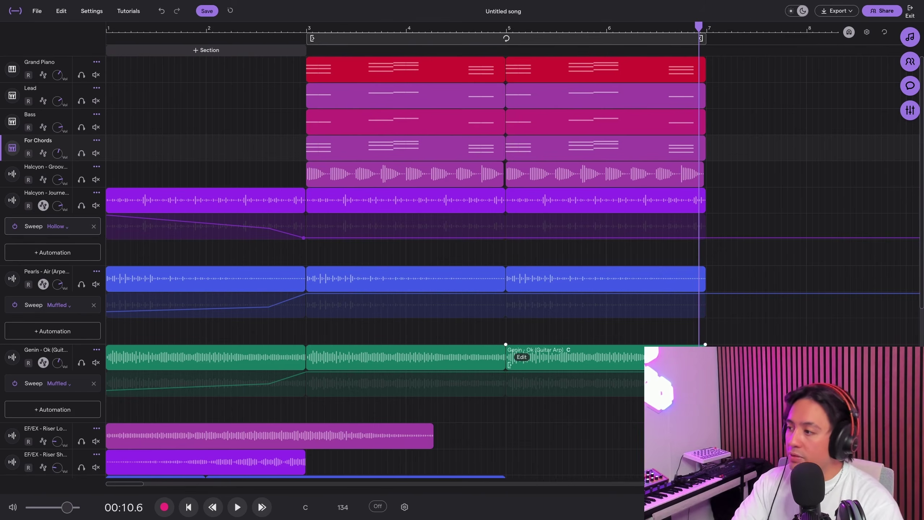
pyautogui.scroll(-8, 509, 365)
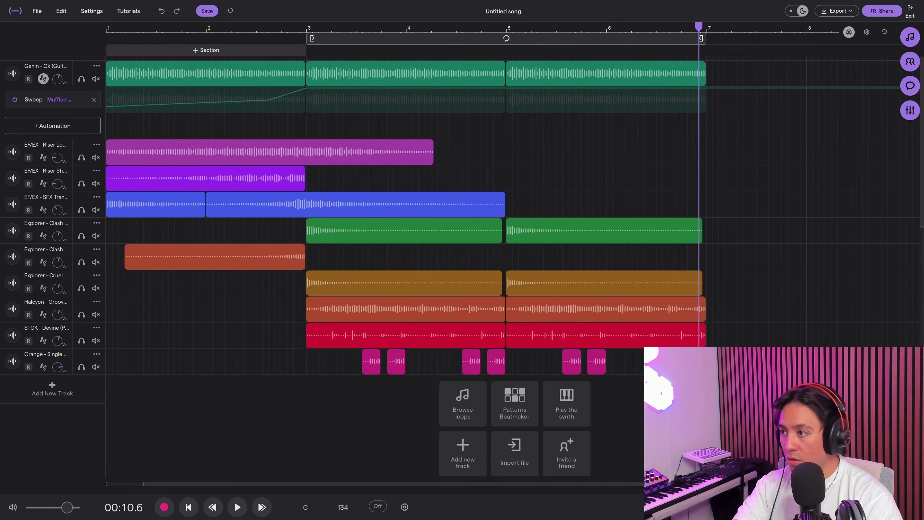
pyautogui.moveTo(699, 27); pyautogui.dragTo(106, 28)
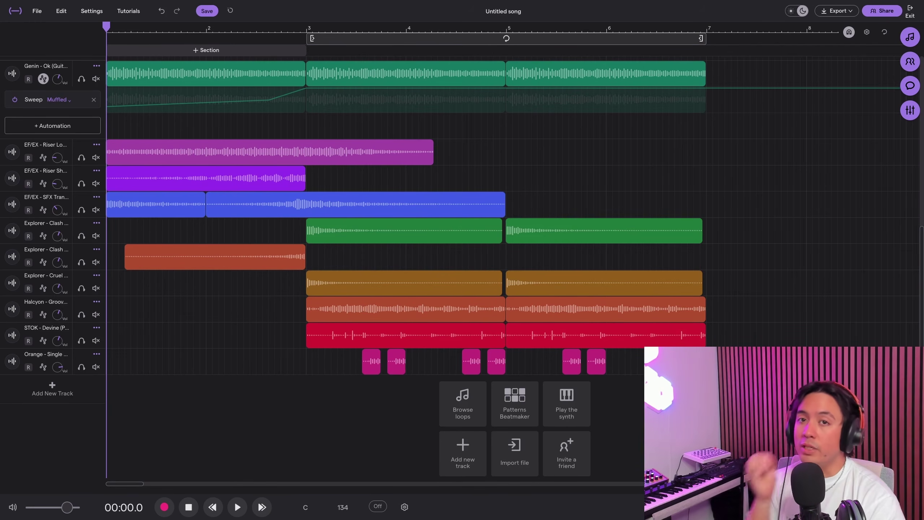
pyautogui.moveTo(204, 73)
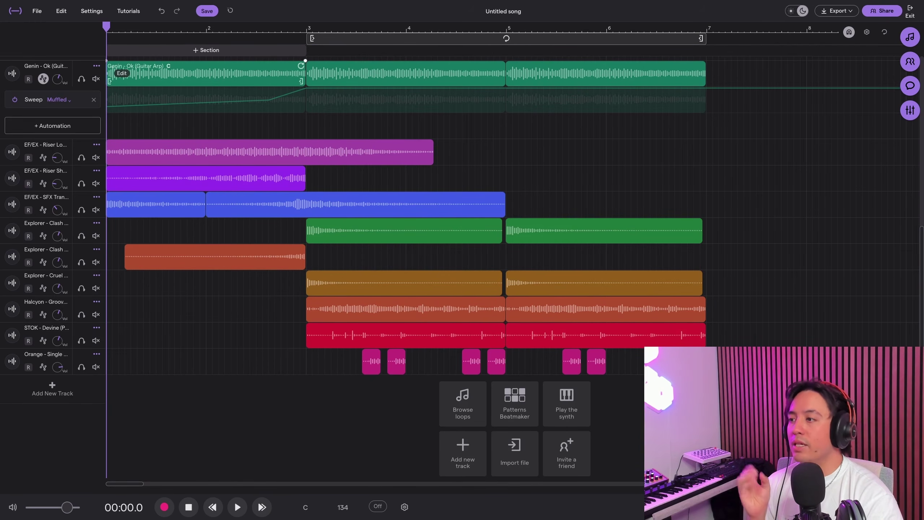